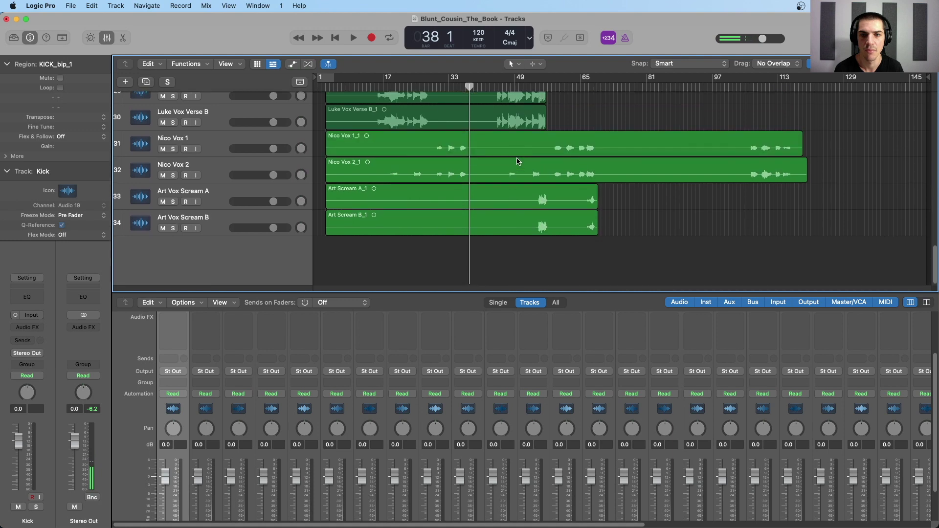
- Look over the arrangement from the vocal tracks up to the 808 Bass, along with the mixer channel strips and faders
click(642, 246)
scroll(631, 248, up, 2)
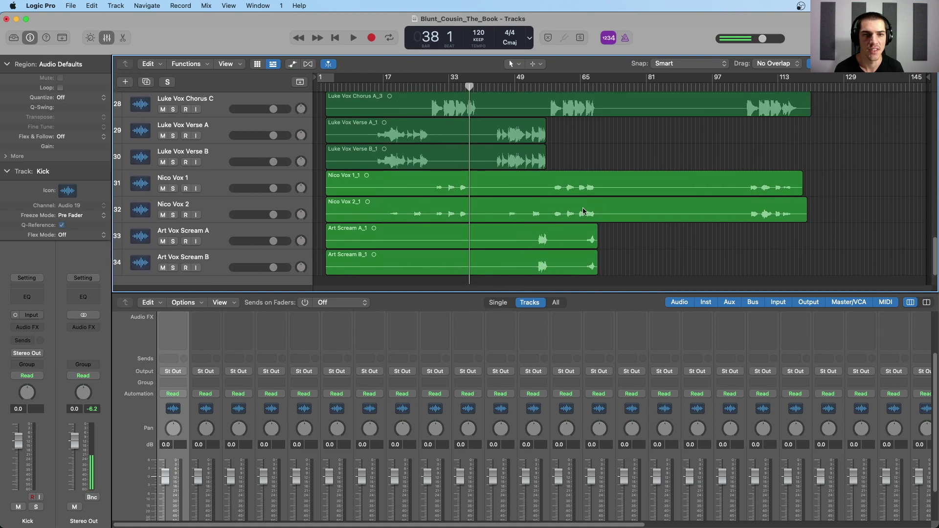
scroll(484, 213, up, 5)
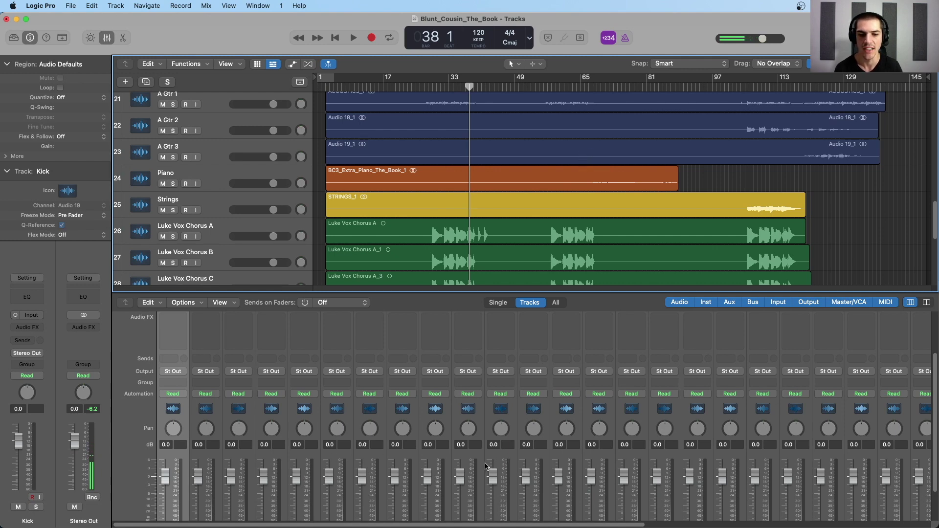
scroll(491, 465, down, 3)
scroll(468, 394, up, 5)
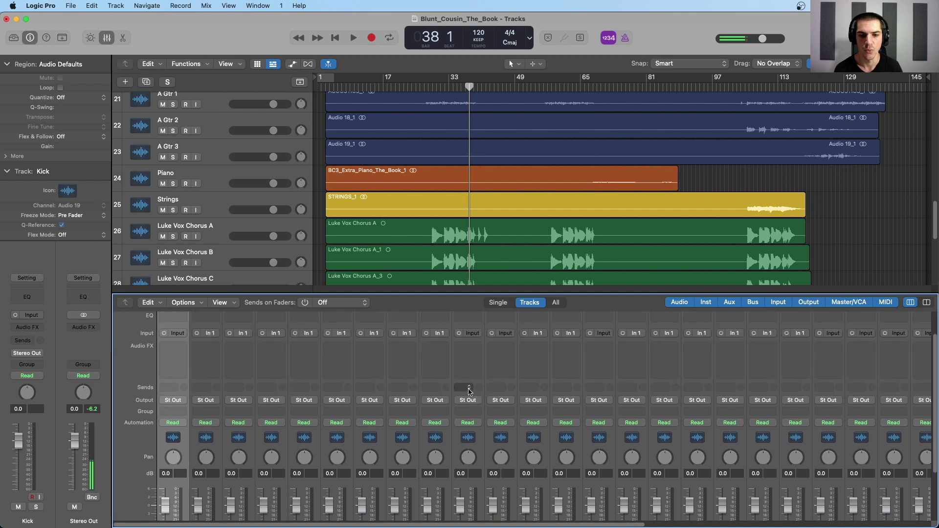
scroll(469, 386, down, 3)
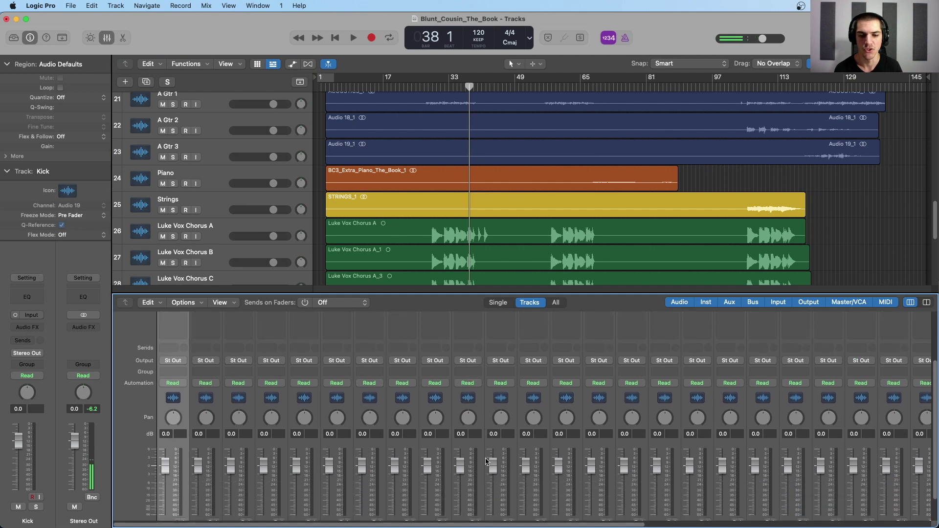
click(482, 381)
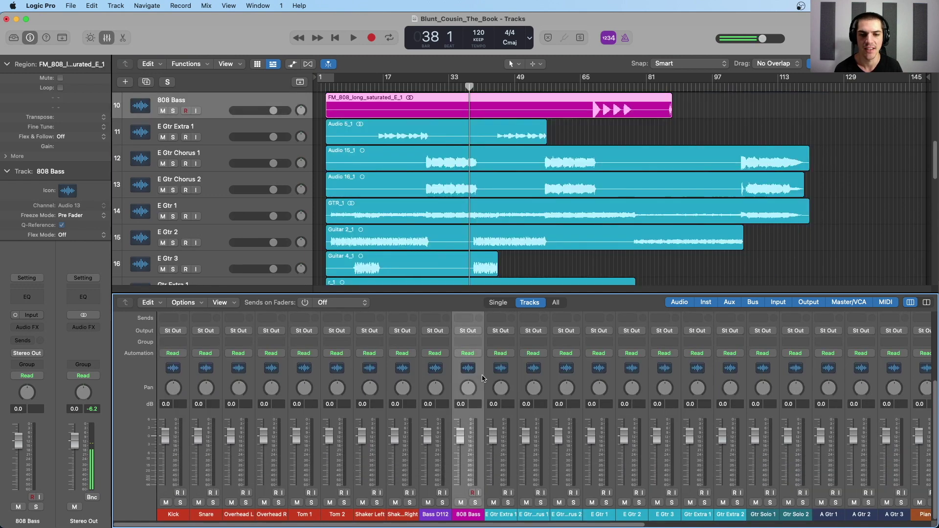
scroll(477, 402, up, 2)
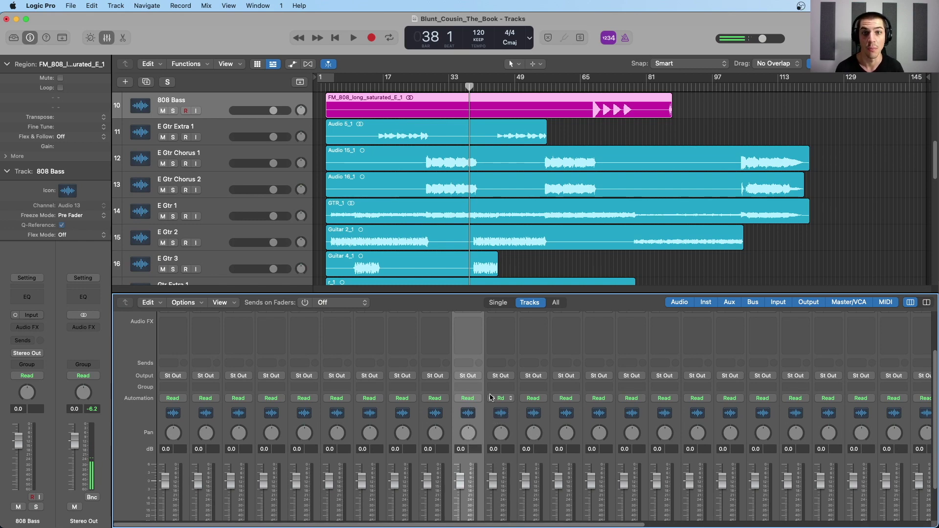
- Select the Kick region on track 1 to inspect its region Gain parameter
click(577, 140)
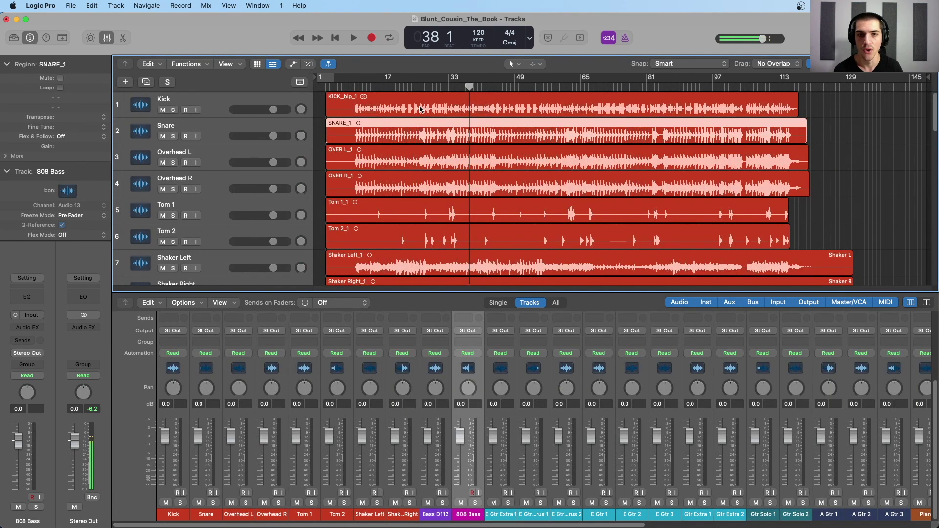
click(437, 108)
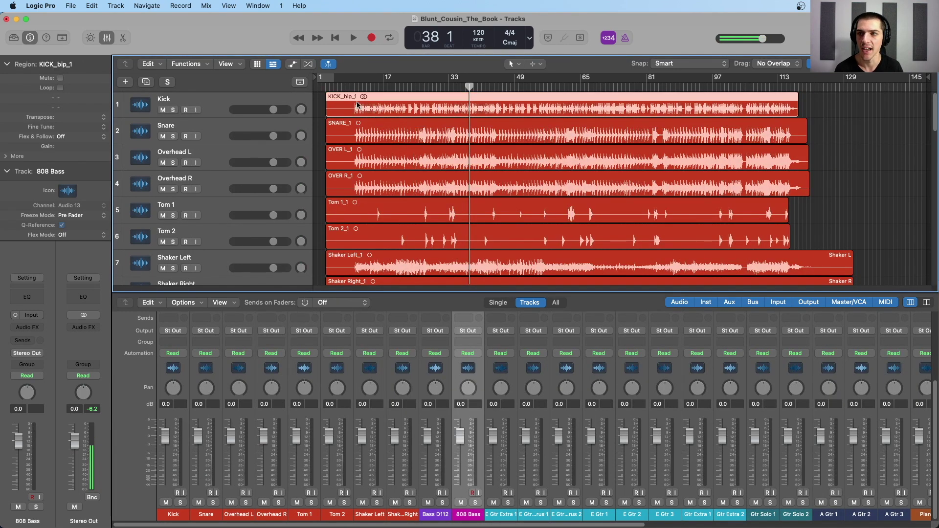
mouse_move(73, 147)
mouse_down()
mouse_move(68, 184)
mouse_move(67, 149)
mouse_up()
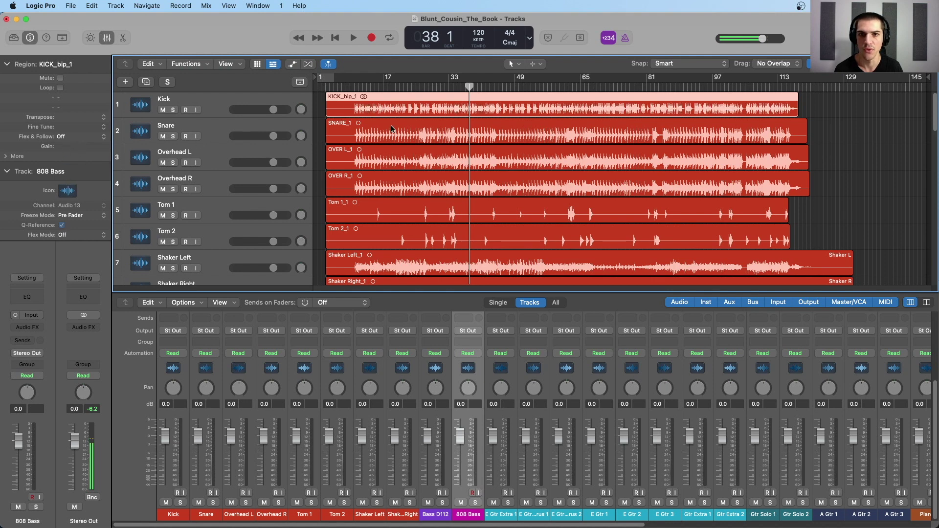
- Split the Tom 2 region at bar 28 beat 4 and again at bar 30 to isolate one tom hit
click(414, 87)
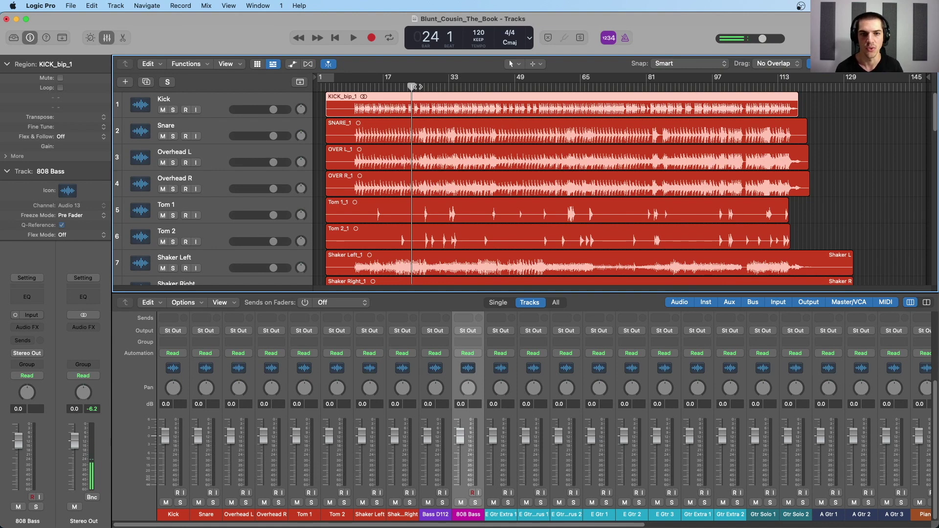
click(420, 86)
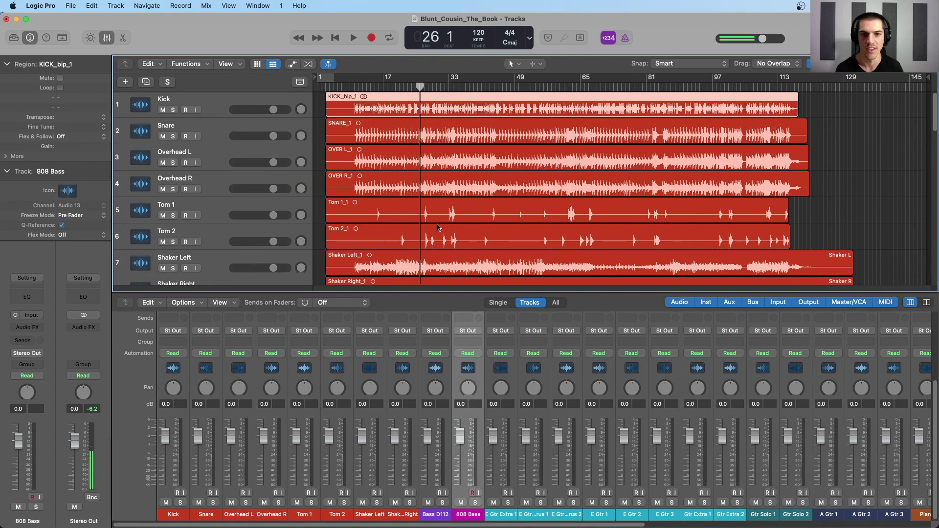
scroll(438, 227, up, 5)
scroll(464, 246, right, 1)
click(464, 246)
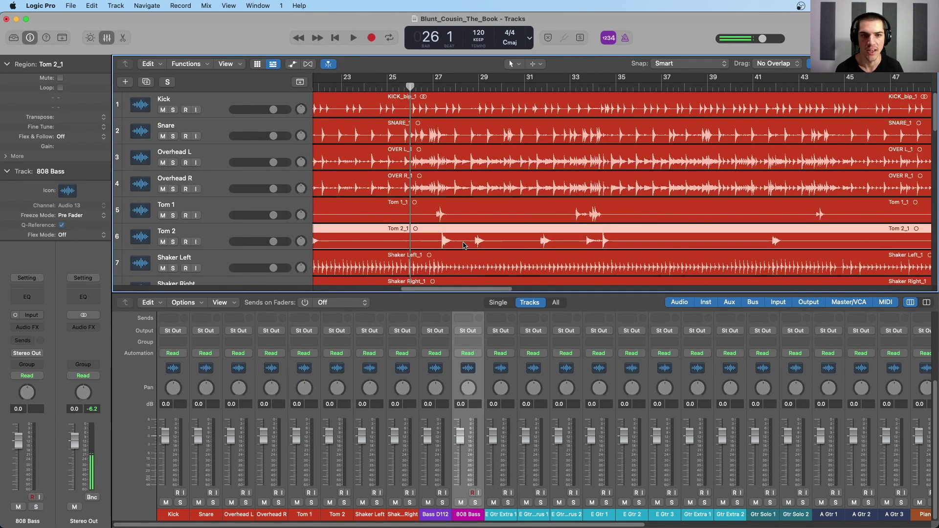
drag(480, 84, 471, 86)
key(super+t)
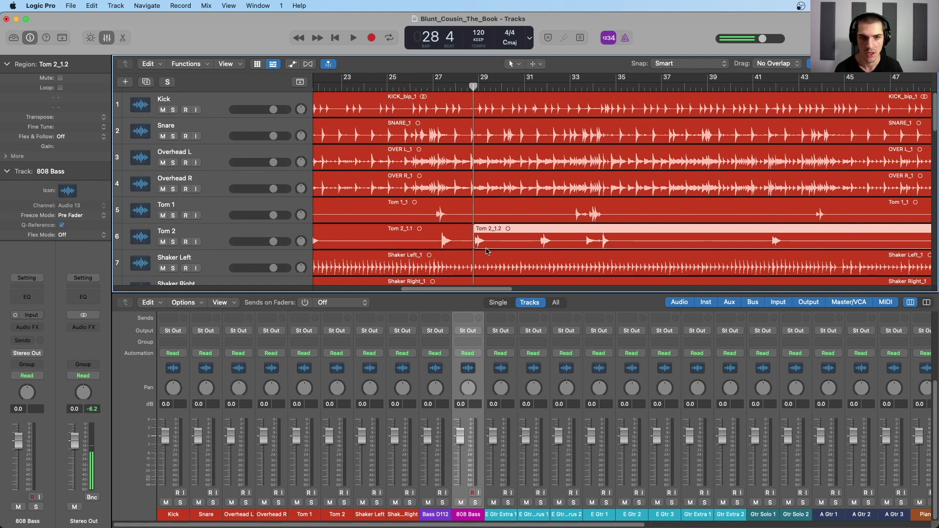
key(period)
key(period)
key(super+t)
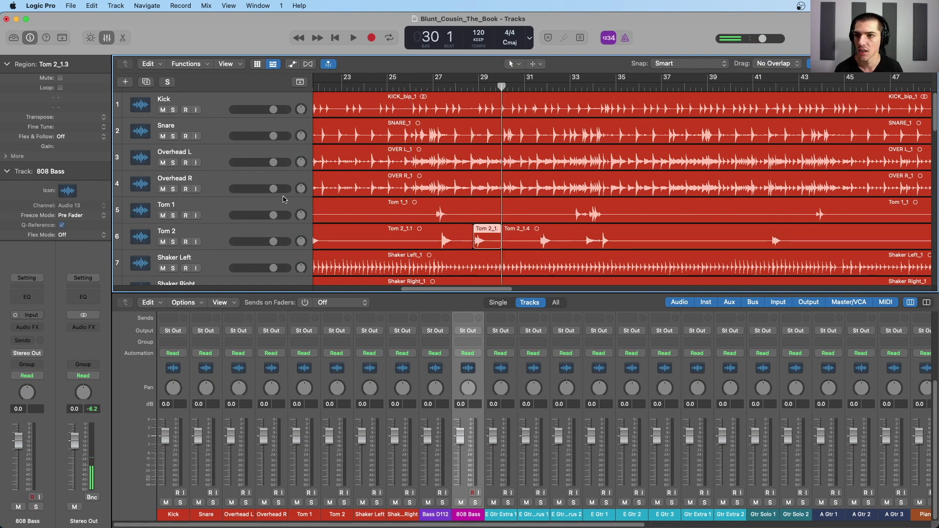
- Try a gain of +2.4 dB on the short isolated Tom 2 region, and undo it together with the region splits
drag(69, 146, 71, 108)
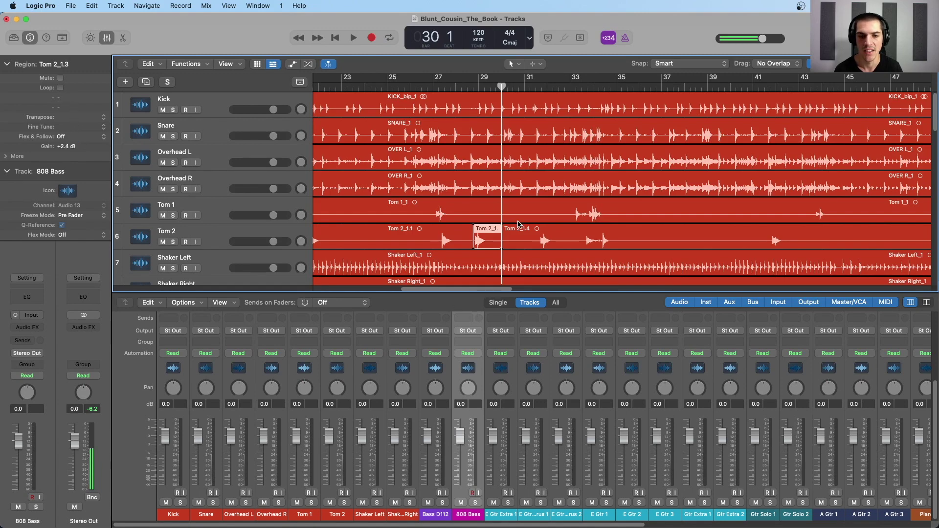
scroll(521, 223, down, 6)
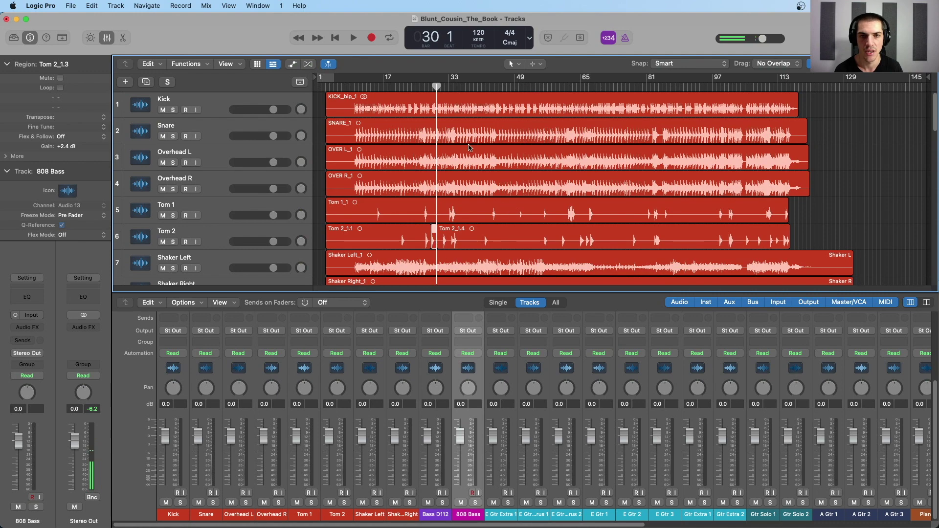
scroll(440, 110, down, 10)
scroll(445, 186, up, 7)
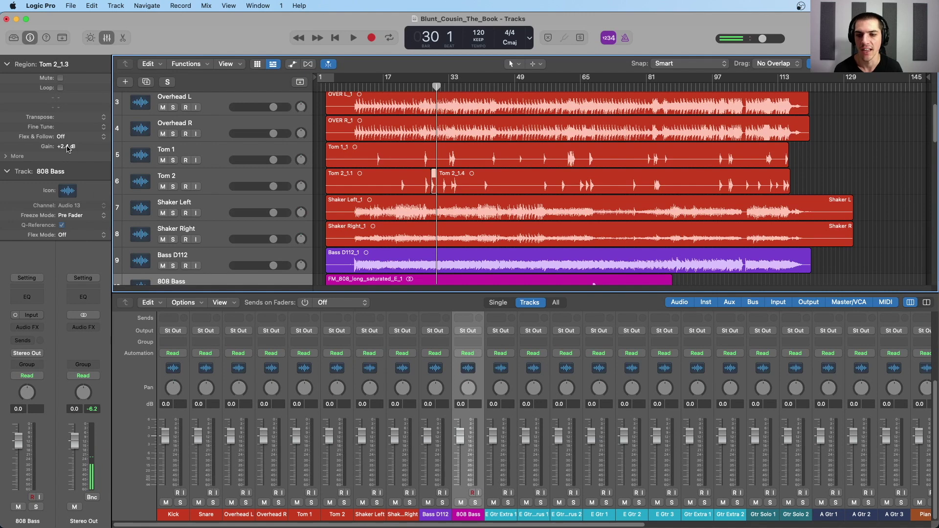
key(super+z)
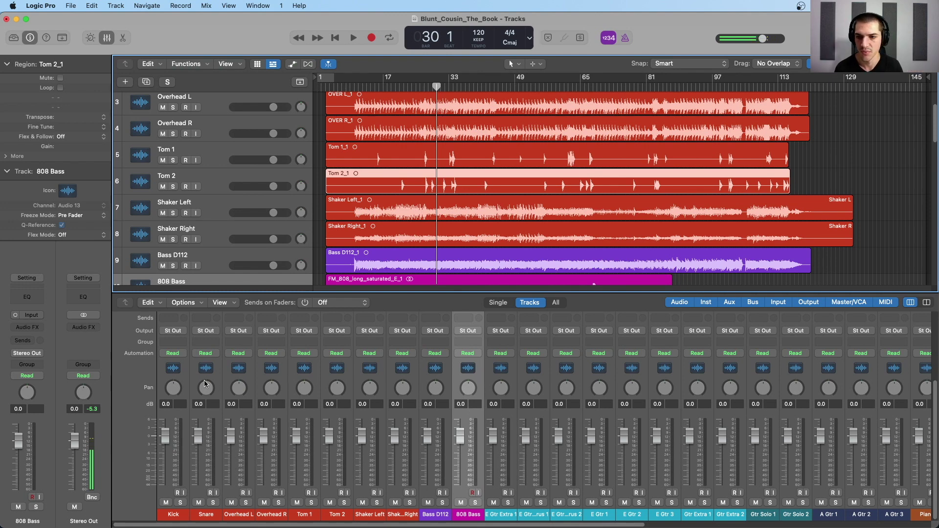
- Try lowering the faders of the Kick through 808 Bass channels together to -5.1 dB, and return to Overhead L alone
key(super+a)
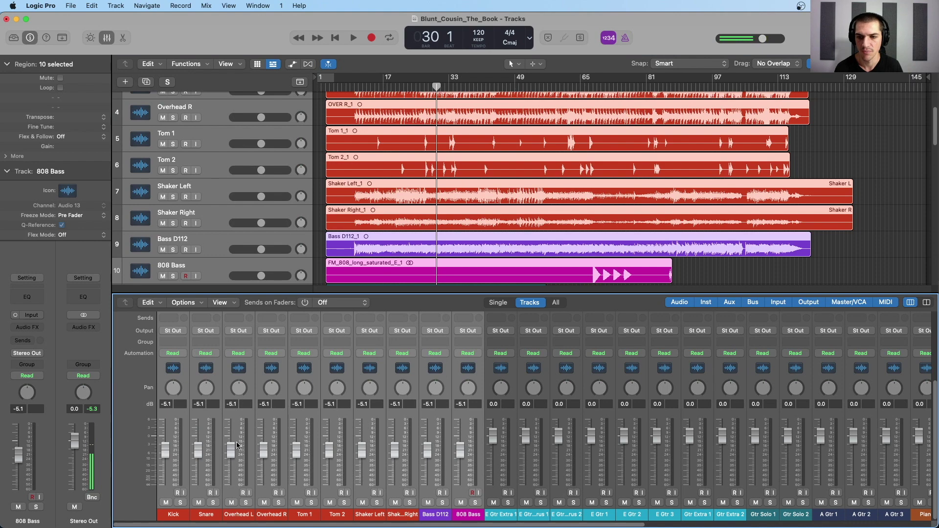
click(250, 379)
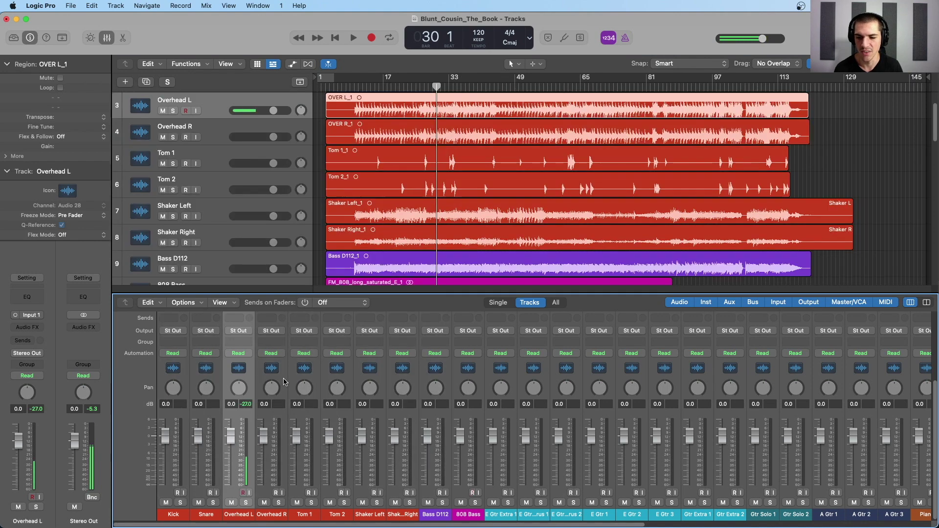
- Examine the input and empty Audio FX slots of the Overhead L channel strip, with no region selected
scroll(280, 378, up, 5)
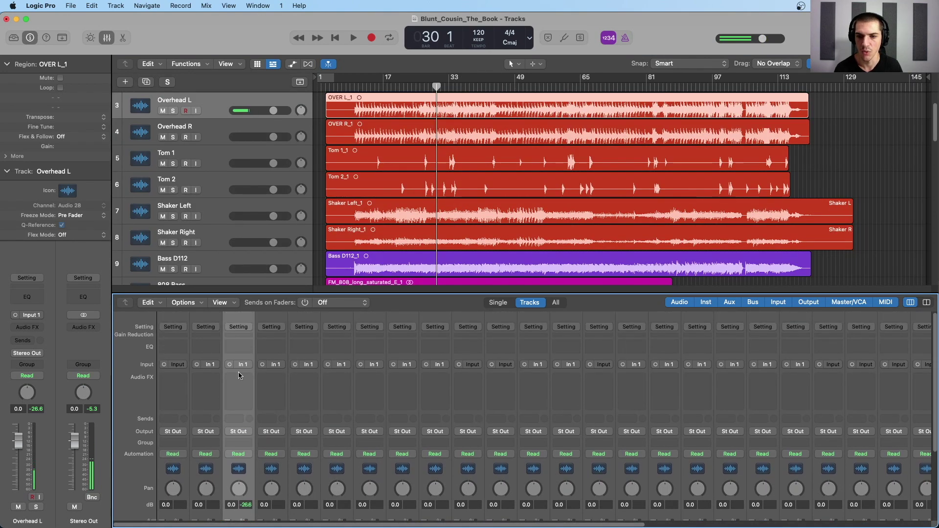
scroll(239, 375, down, 2)
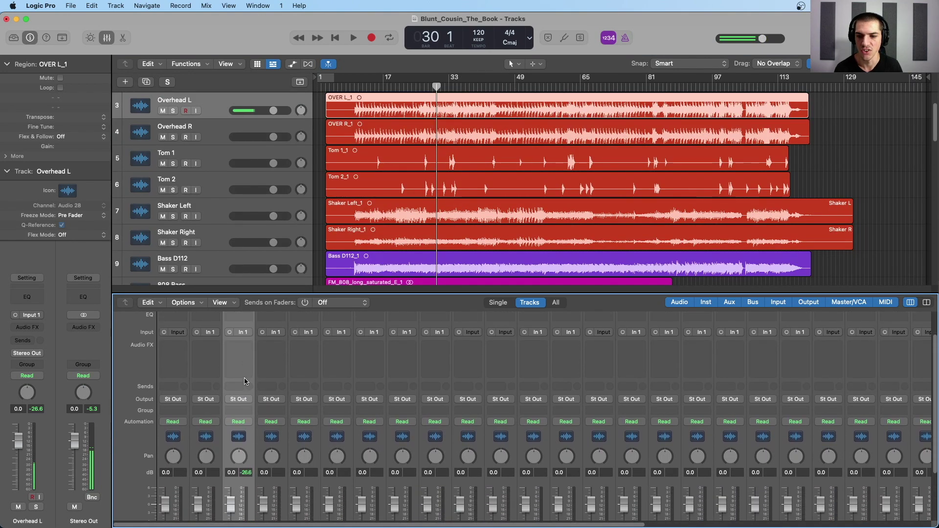
click(358, 121)
scroll(377, 114, up, 3)
scroll(238, 355, up, 1)
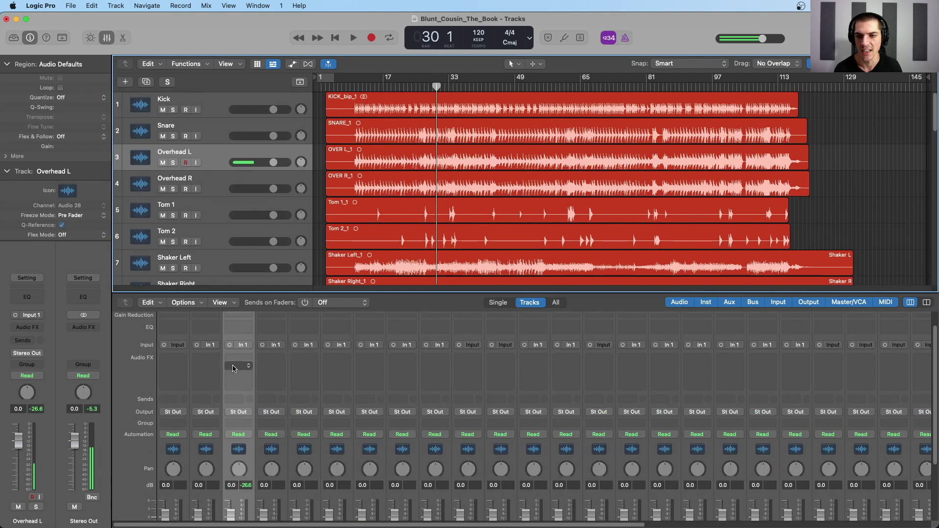
mouse_move(240, 375)
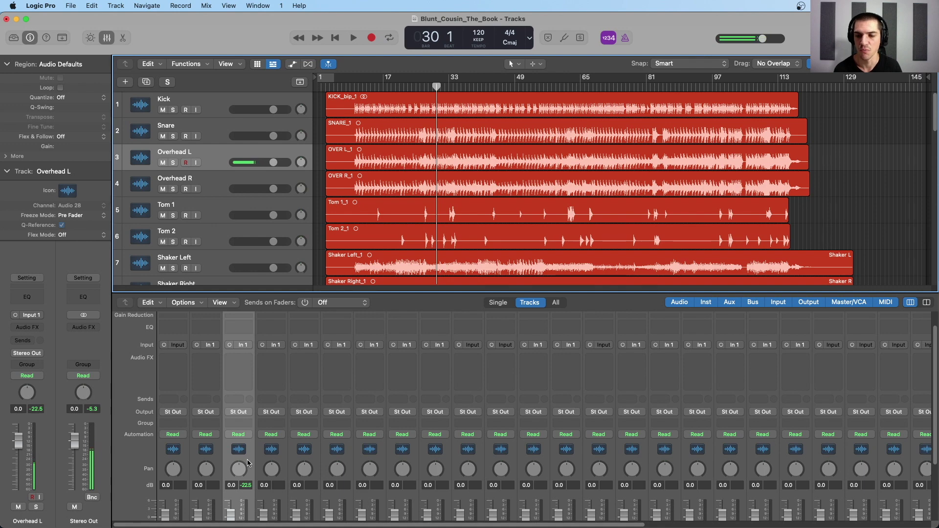
- Select all audio channel strips in the mixer, from Kick to the last scream vocal, excluding the talkback, Stereo Out and Master
click(184, 460)
scroll(186, 450, down, 5)
scroll(186, 451, right, 5)
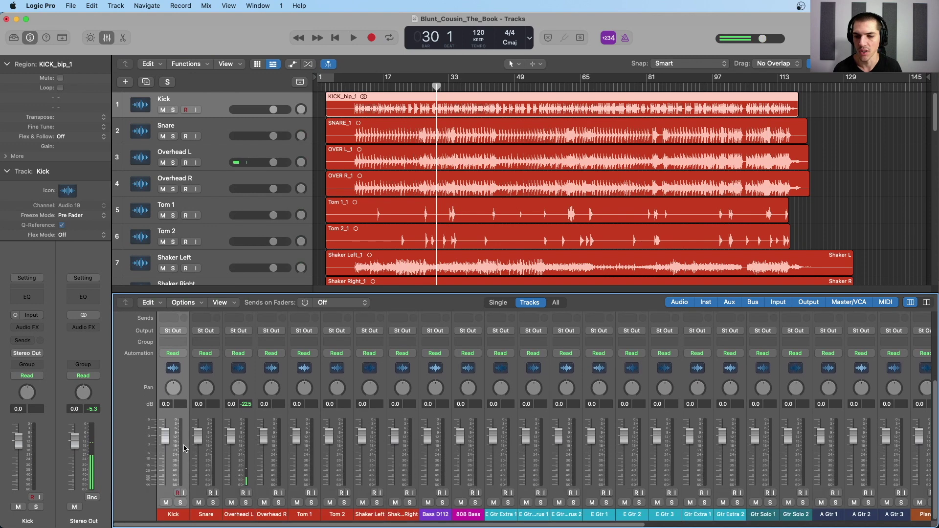
scroll(792, 431, right, 8)
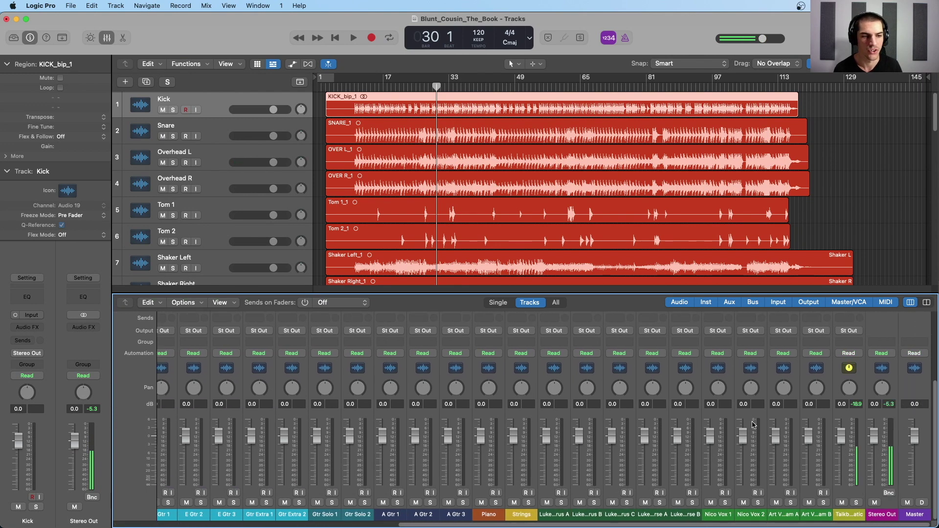
key(super+a)
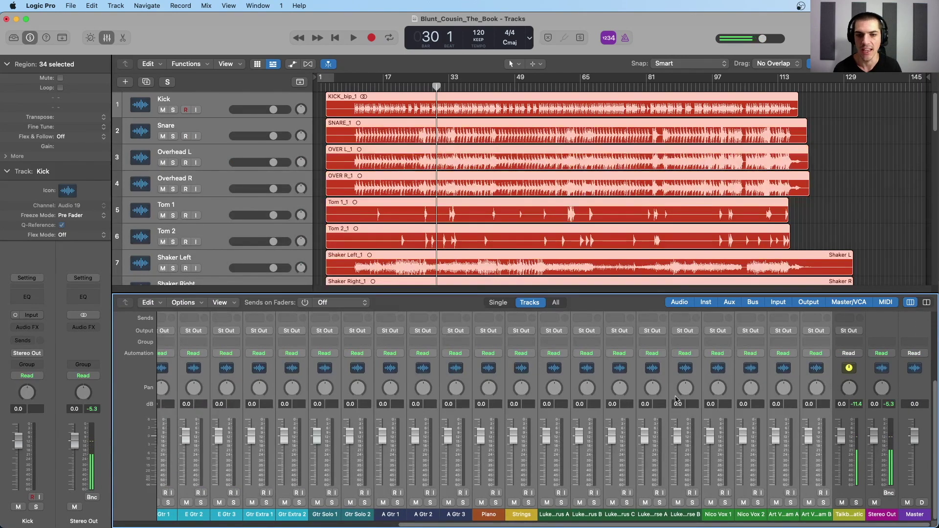
- Insert the mono Gain utility plug-in in the first Audio FX slot of all selected channels
scroll(742, 391, up, 5)
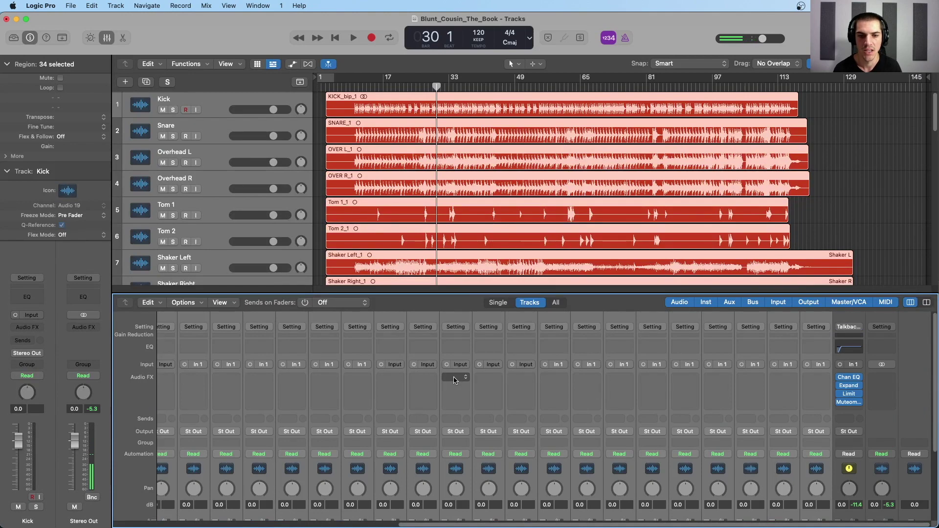
click(455, 378)
mouse_move(466, 403)
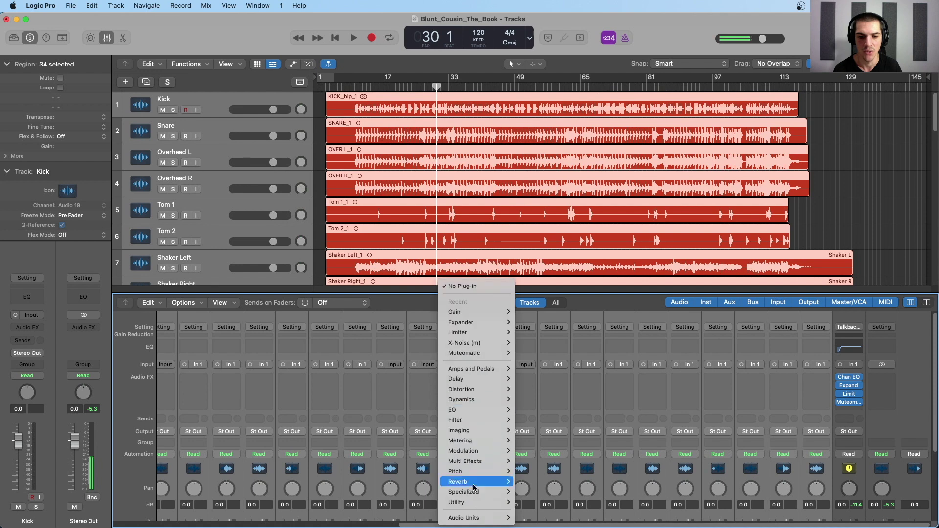
mouse_move(475, 503)
mouse_move(552, 498)
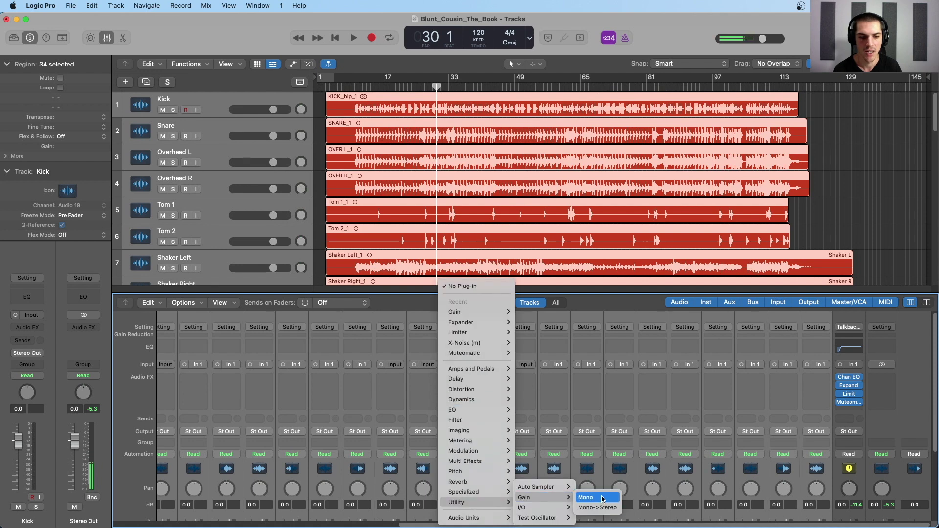
click(596, 499)
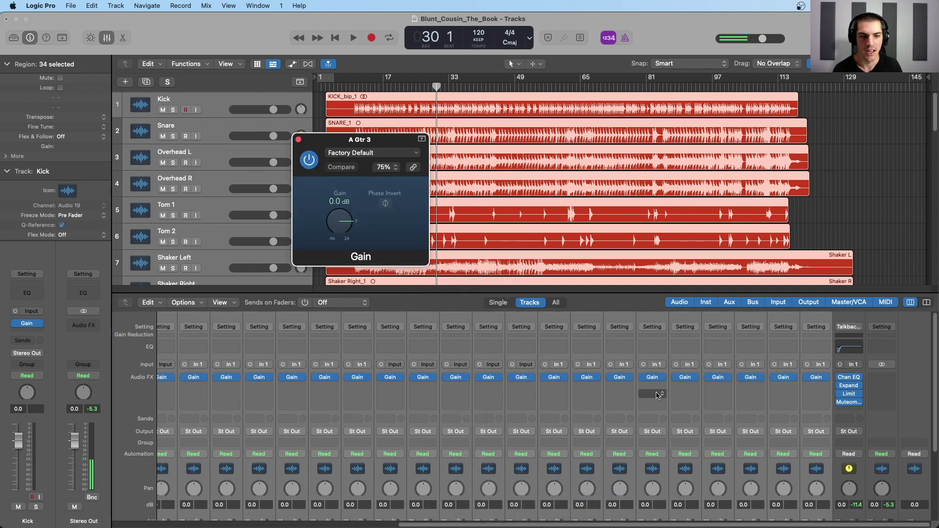
scroll(712, 388, left, 5)
scroll(707, 386, left, 3)
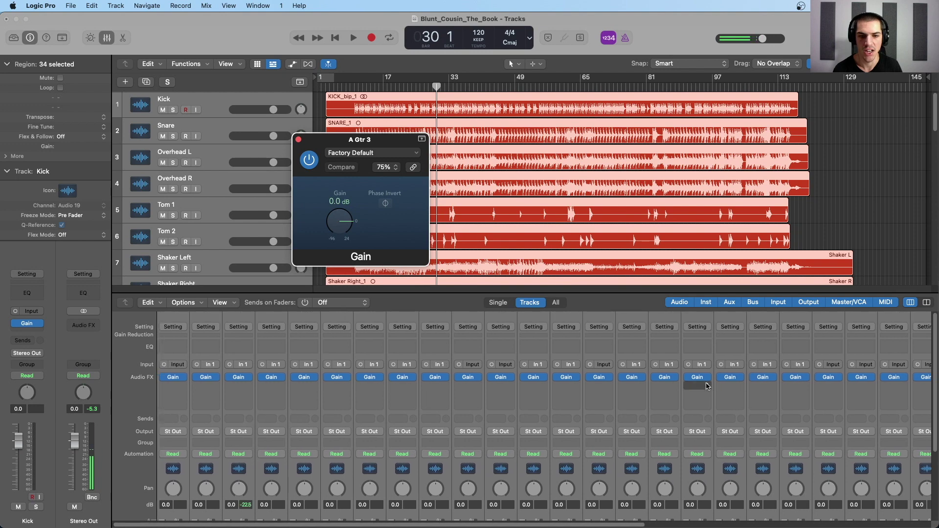
- Select only the Kick channel, move the A Gtr 3 Gain window aside, and open the Kick's Gain plug-in
click(185, 481)
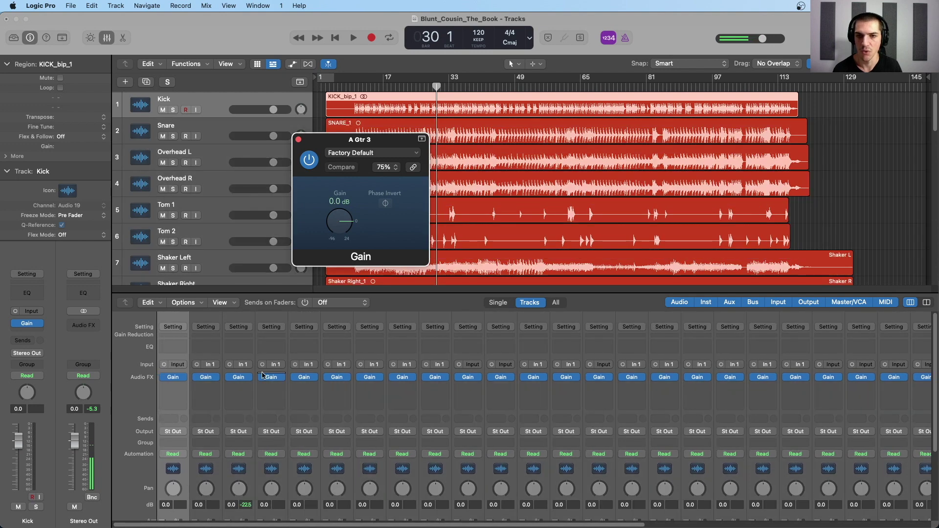
drag(362, 141, 239, 107)
scroll(195, 391, down, 3)
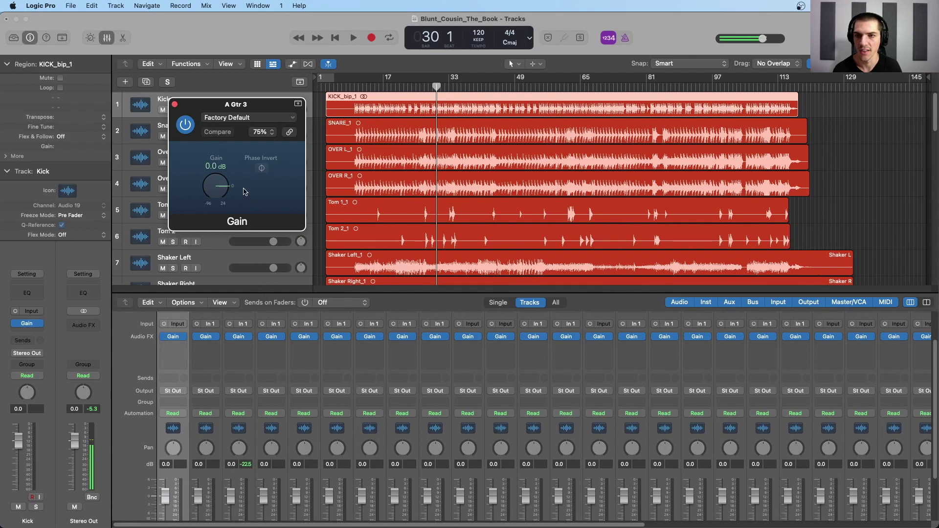
click(172, 338)
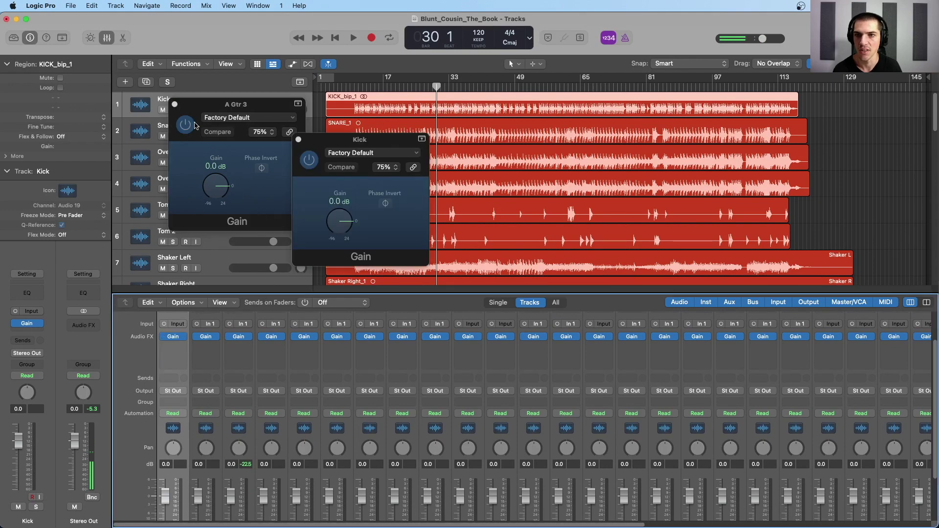
- Close the A Gtr 3 Gain window and select the Art Vox Scream B channel strip near the end of the mixer
click(175, 104)
scroll(177, 455, down, 3)
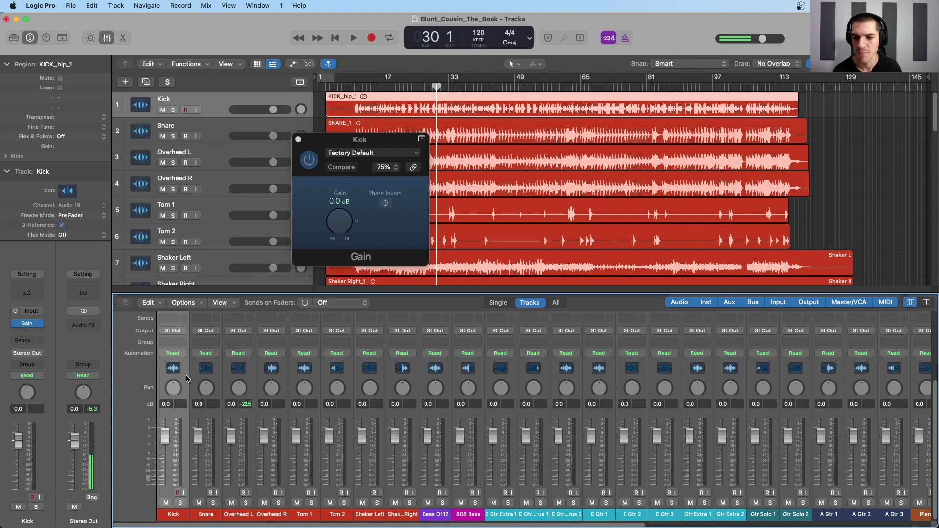
scroll(222, 382, right, 5)
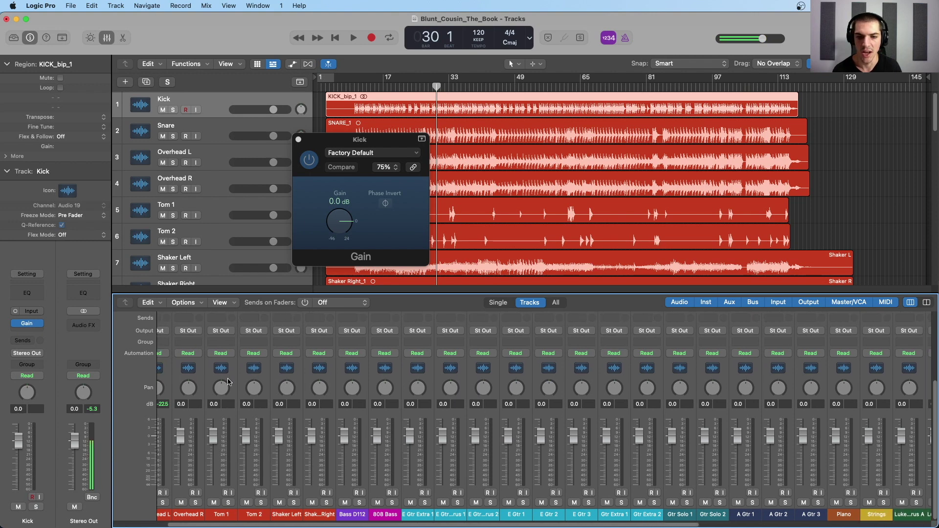
scroll(346, 358, right, 15)
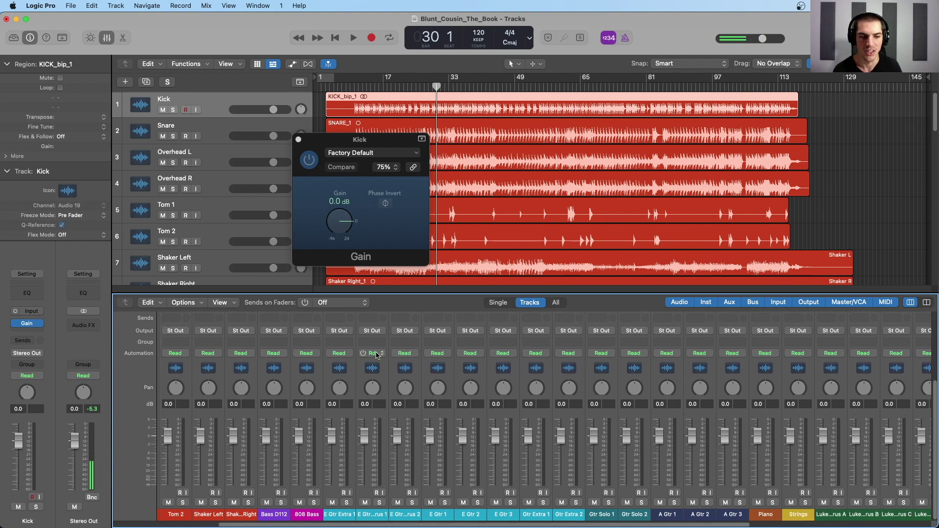
scroll(619, 374, right, 3)
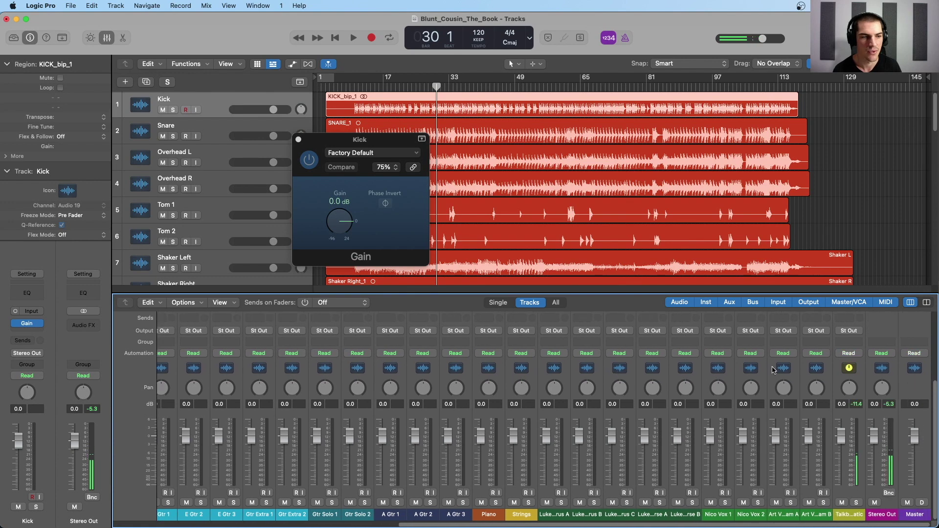
click(832, 380)
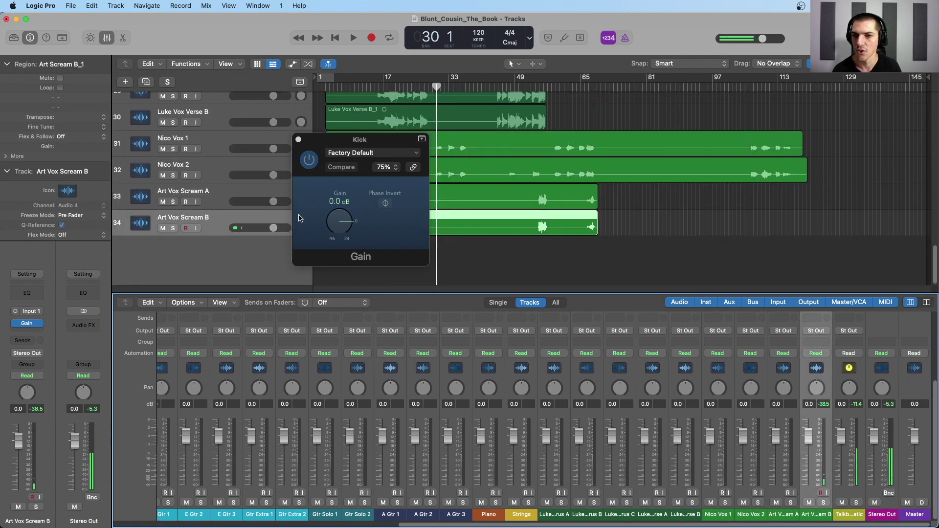
- Reposition the Kick Gain window, select the Stereo Out channel, and enlarge the plug-in window to 80%
drag(308, 151, 281, 282)
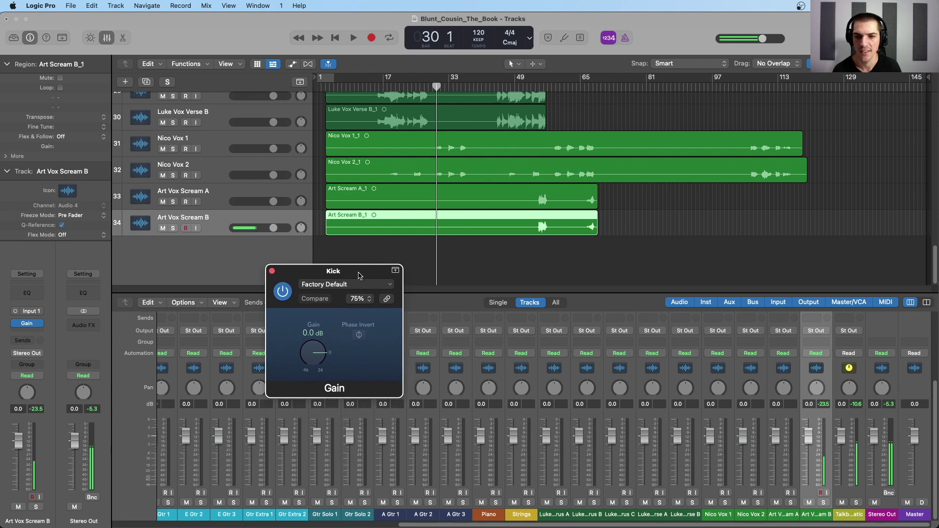
drag(361, 273, 356, 227)
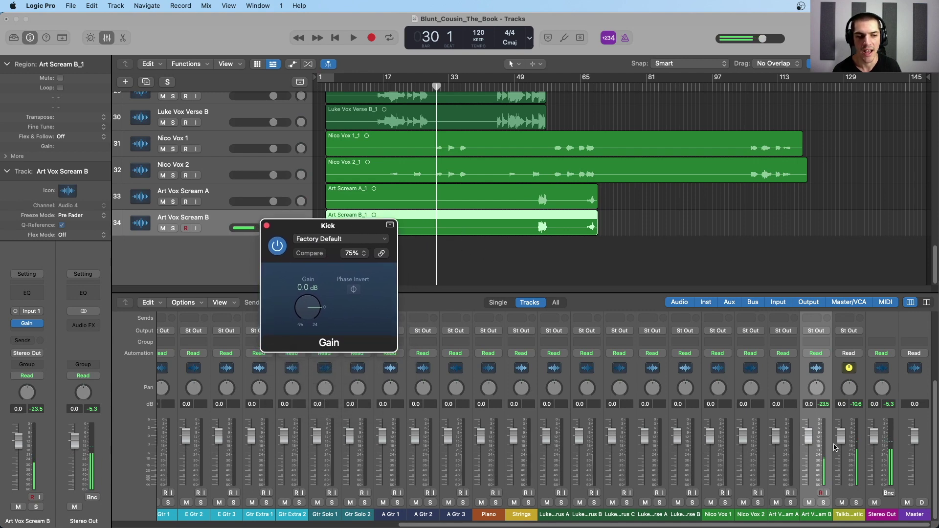
click(896, 381)
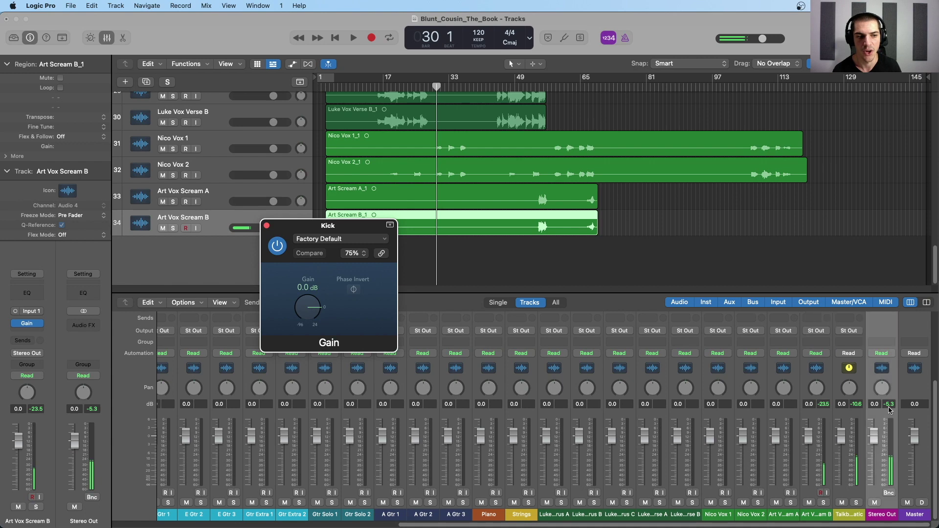
drag(397, 352, 406, 360)
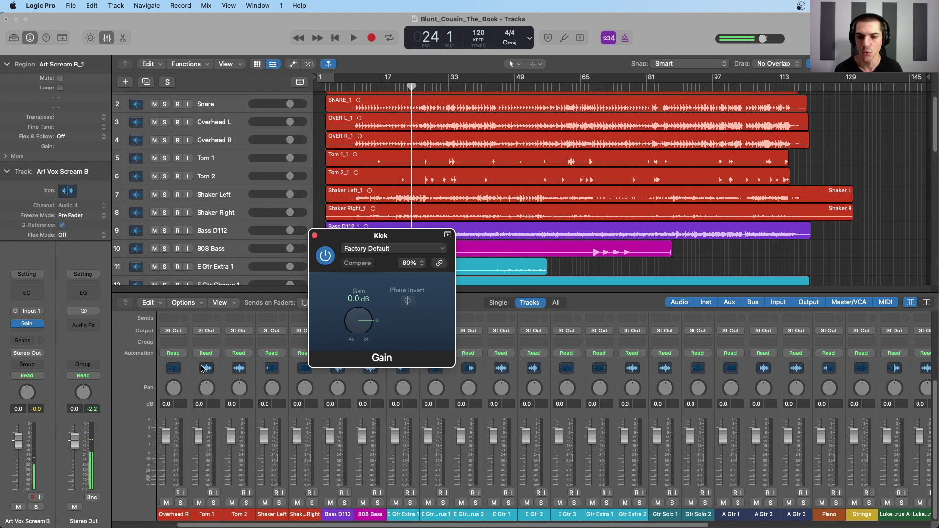
- Select the Kick channel, play the song from bar 24, and lower the Kick's Gain plug-in to -4.3 dB
scroll(179, 383, left, 5)
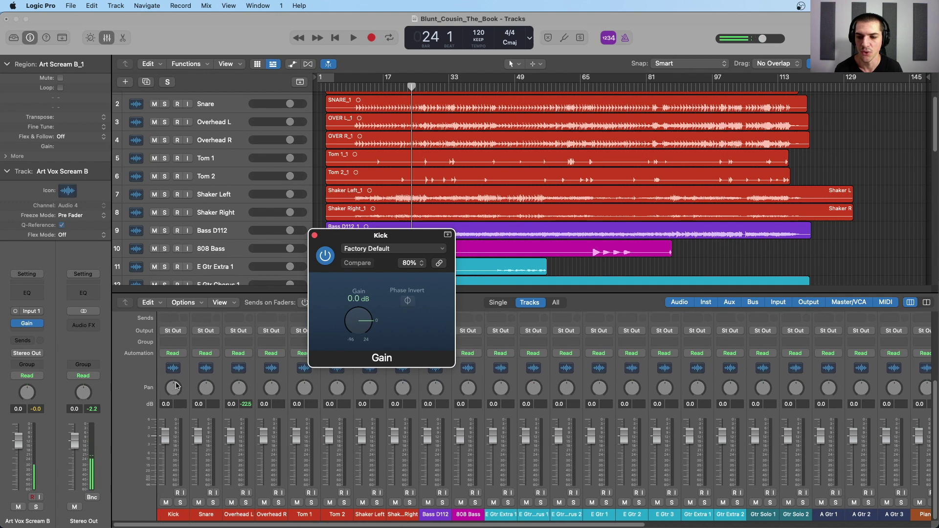
click(177, 384)
scroll(226, 387, right, 6)
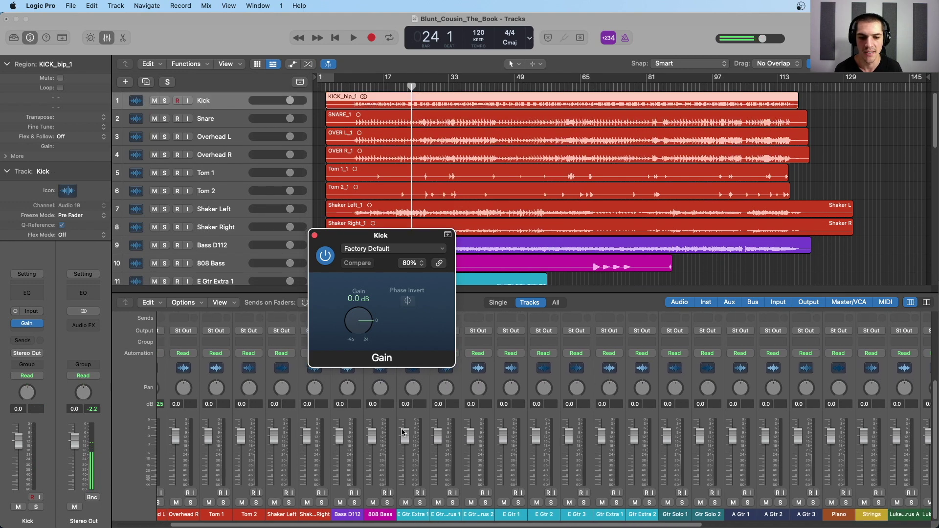
scroll(643, 438, right, 10)
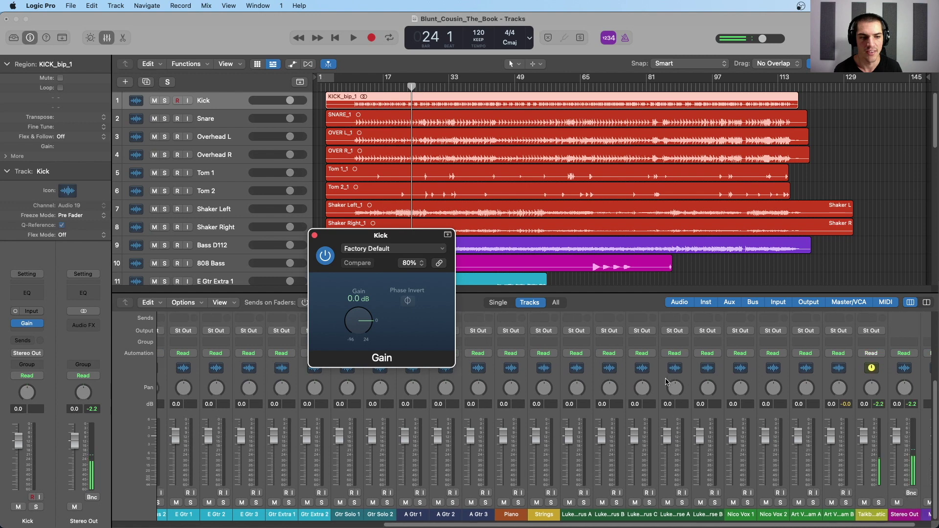
scroll(620, 393, left, 10)
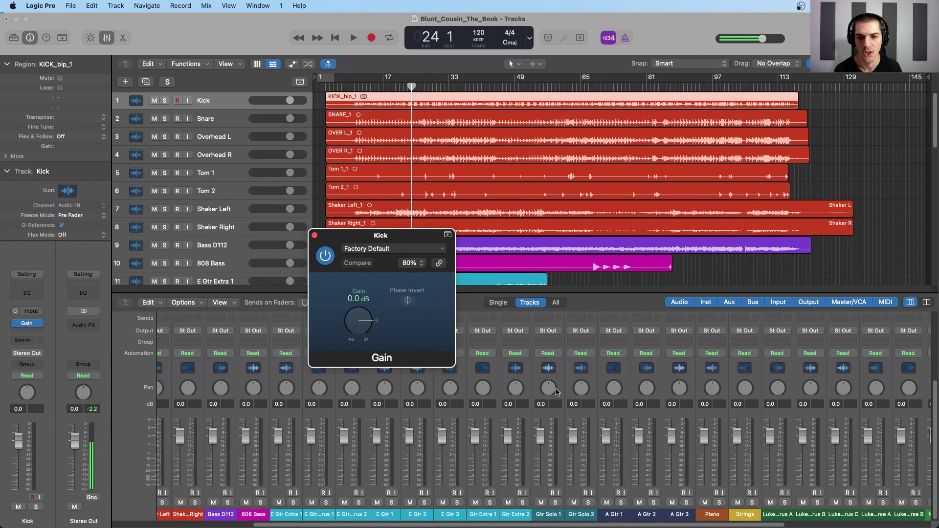
scroll(617, 394, left, 3)
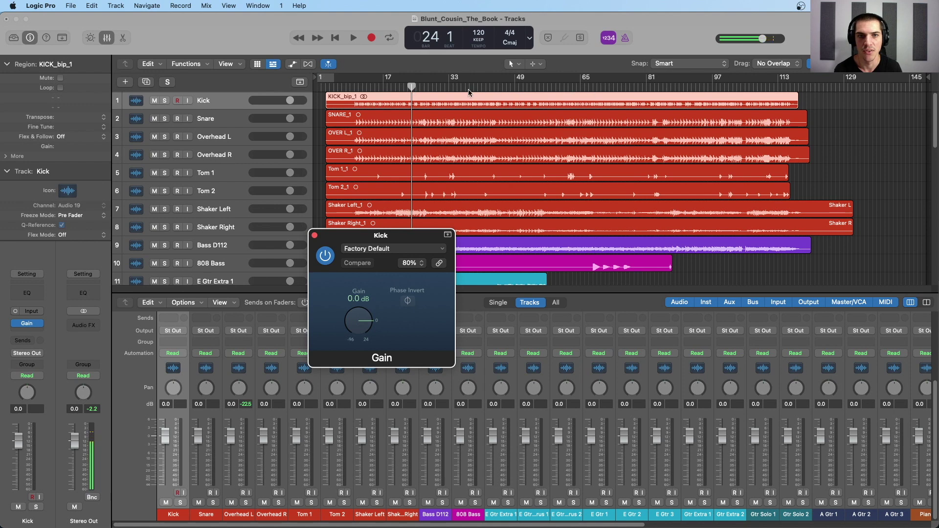
drag(399, 239, 243, 167)
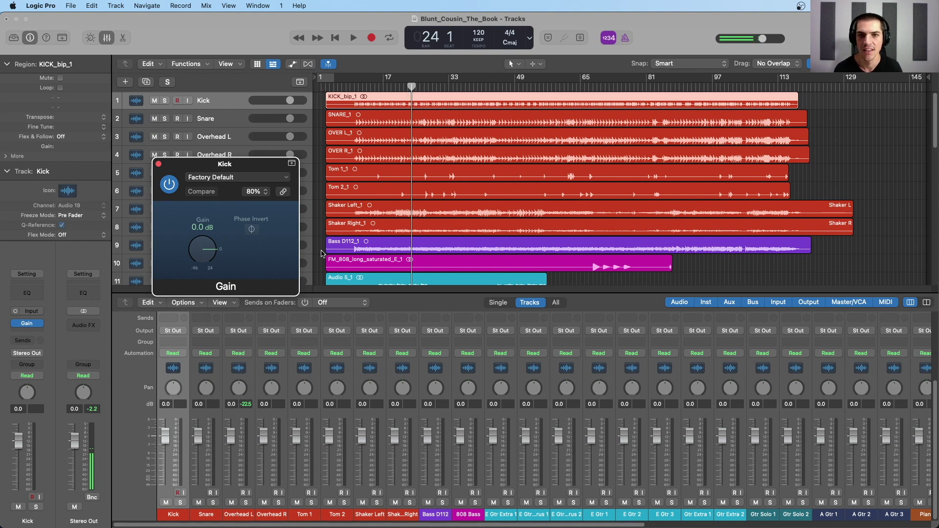
scroll(421, 122, down, 10)
scroll(420, 146, down, 10)
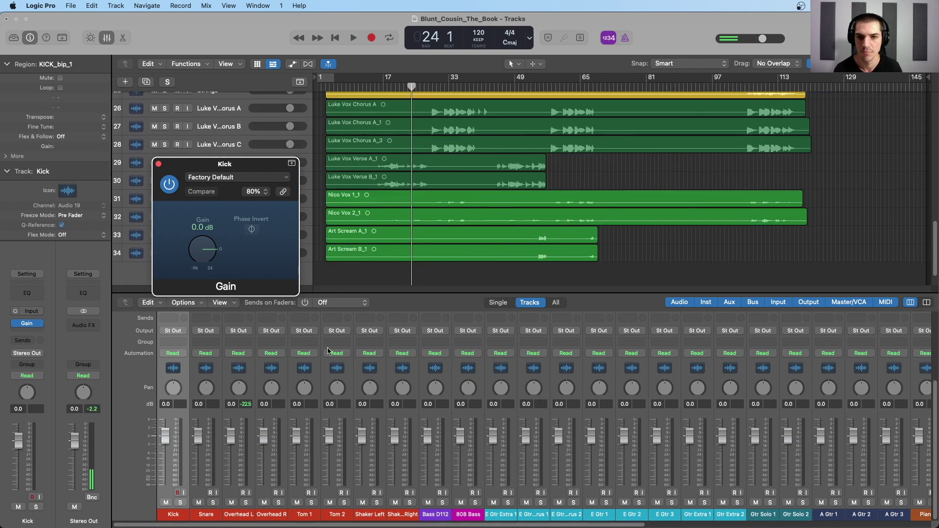
key(space)
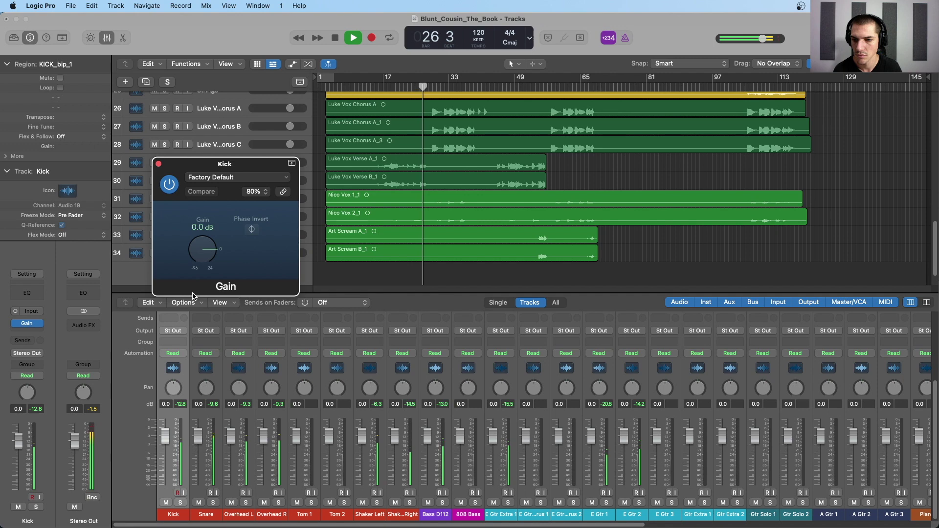
drag(196, 253, 195, 260)
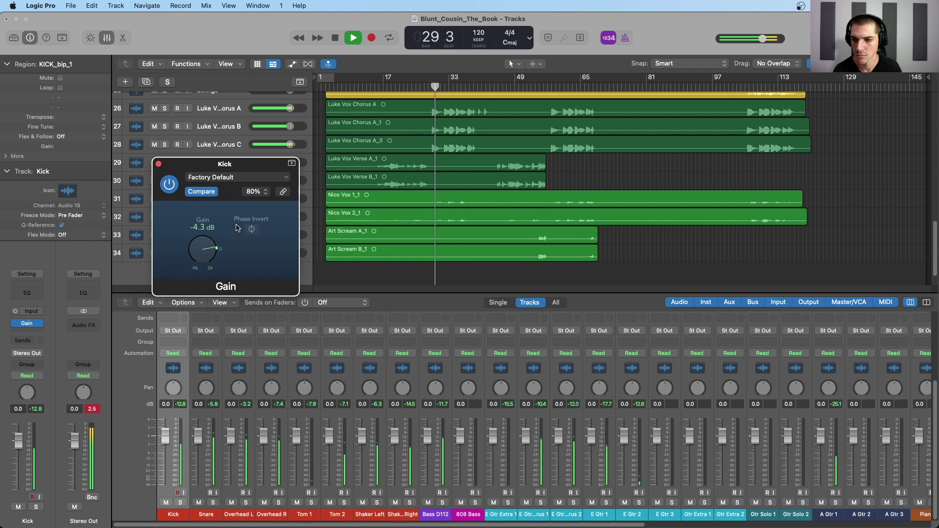
- Open the Snare channel's Gain plug-in in place of the Kick's and lower its gain to -9.0 dB during playback
click(212, 386)
scroll(215, 382, up, 4)
click(205, 375)
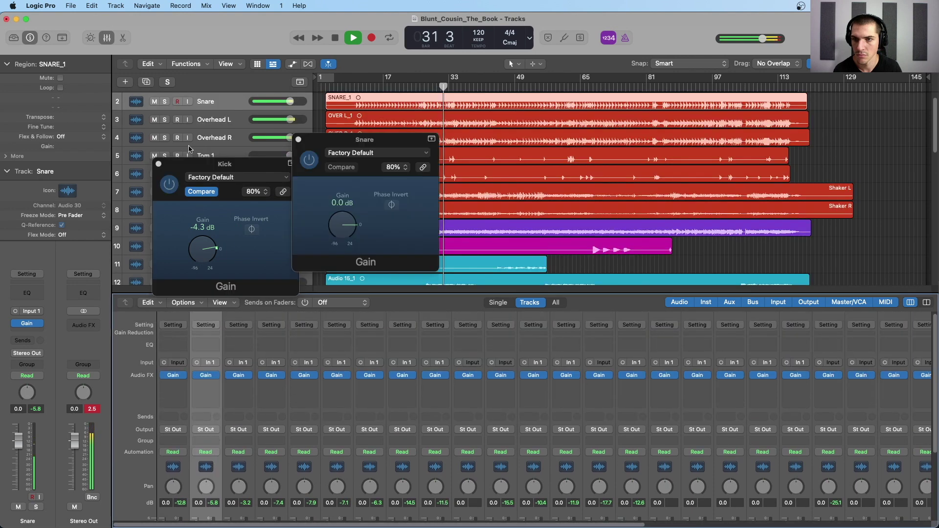
click(158, 164)
scroll(277, 313, down, 4)
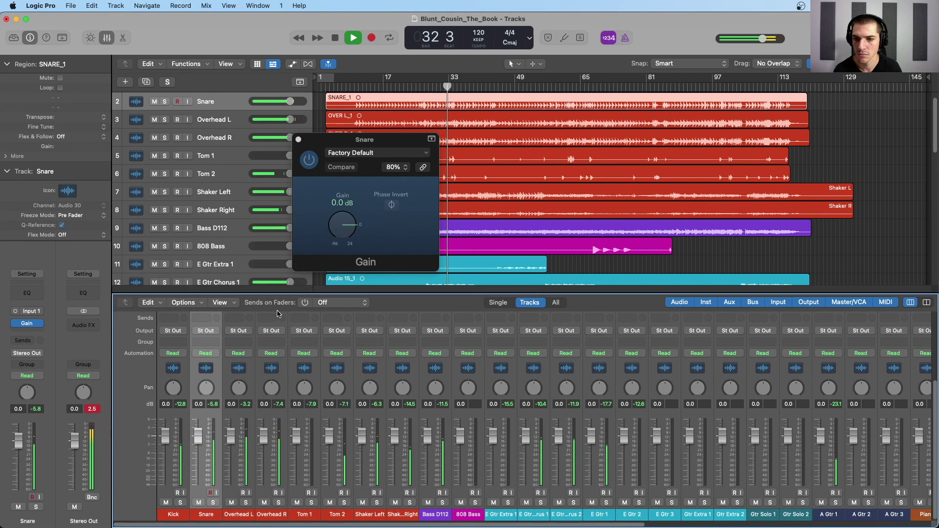
drag(342, 224, 342, 236)
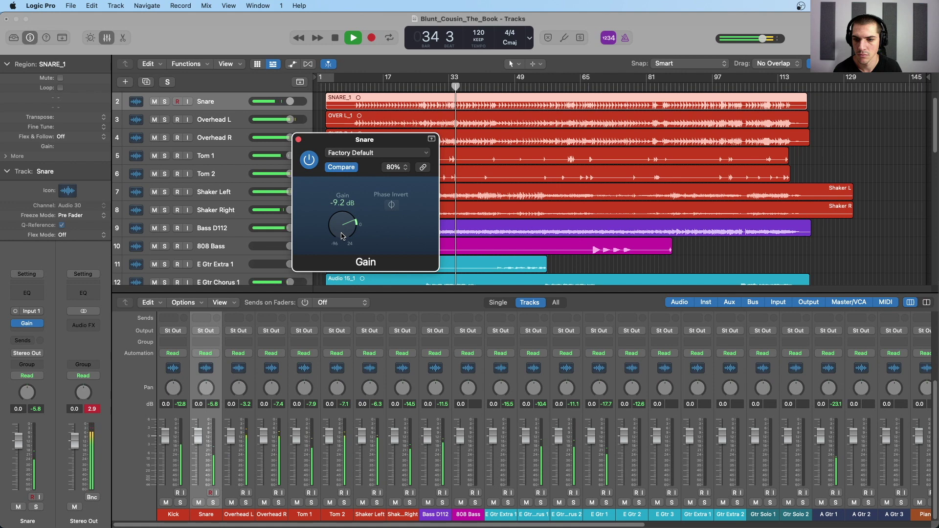
drag(342, 236, 342, 236)
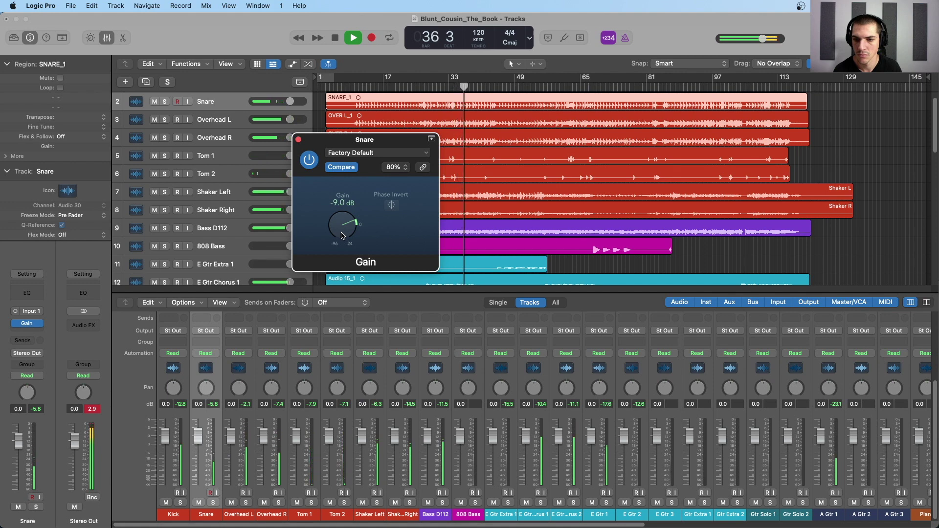
- Open the Overhead L channel's Gain plug-in, close the Snare's Gain window, and enlarge the mixer area upward
click(247, 382)
scroll(248, 382, up, 3)
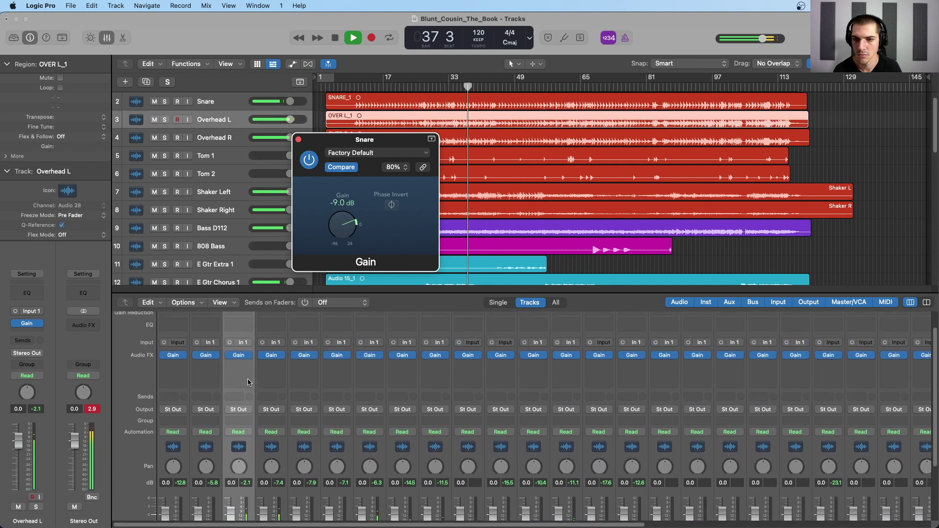
scroll(248, 382, up, 1)
click(238, 378)
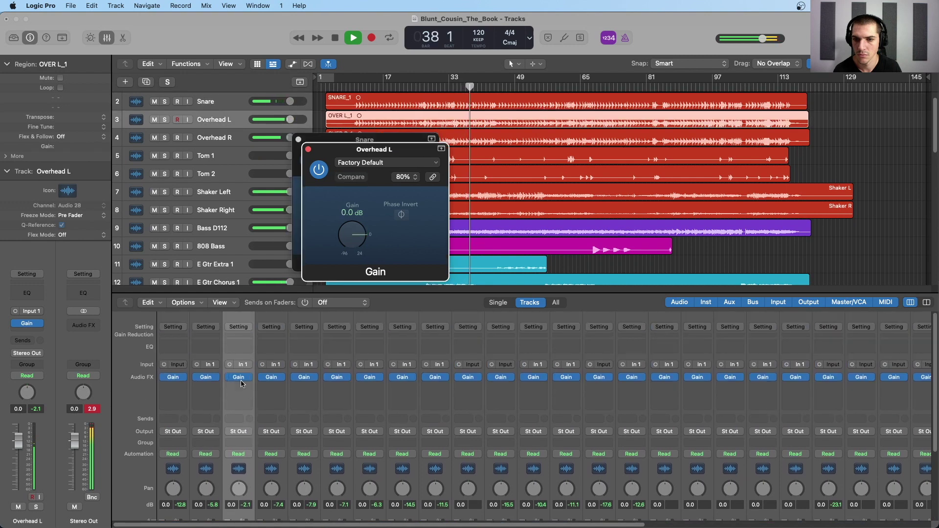
click(299, 141)
scroll(239, 314, down, 1)
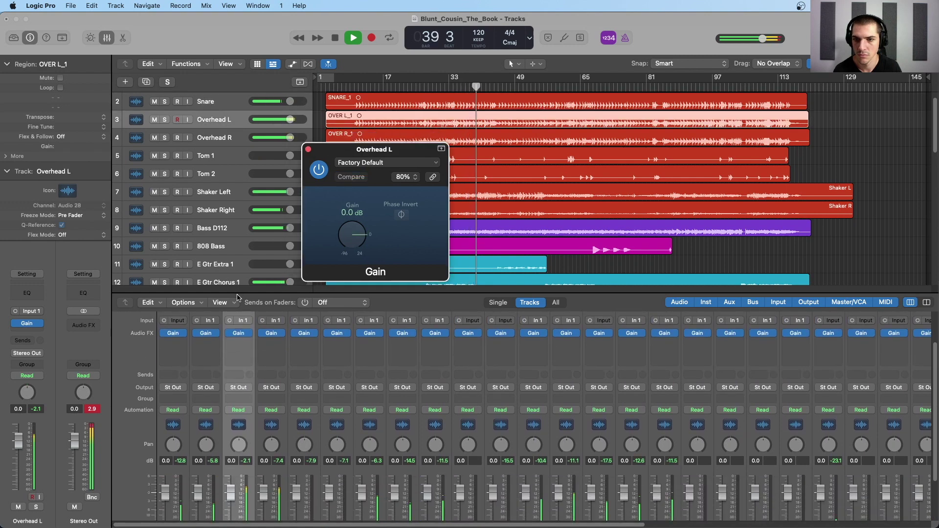
drag(437, 289, 437, 240)
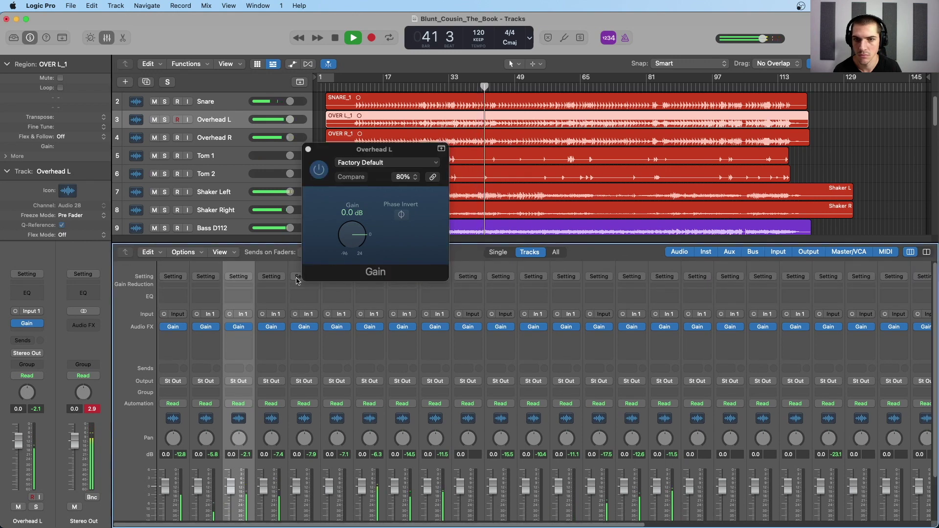
- Lower the gain of the Overhead L Gain plug-in to -5.0 dB and stop playback
mouse_move(352, 235)
mouse_down()
mouse_move(354, 250)
mouse_move(355, 242)
mouse_up()
key(space)
scroll(243, 514, down, 3)
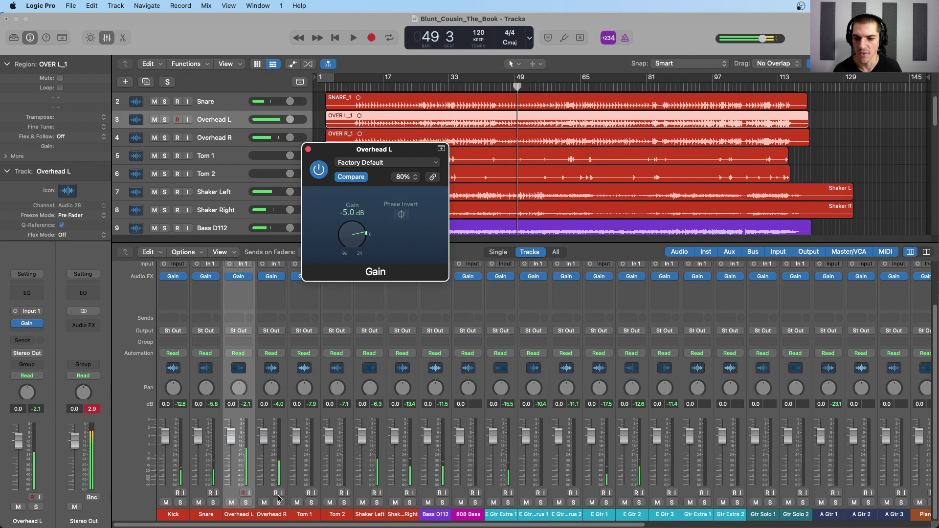
- Copy Overhead L's Gain plug-in with its -5.0 dB setting onto Overhead R and open both plug-ins to compare them
shift+click(260, 406)
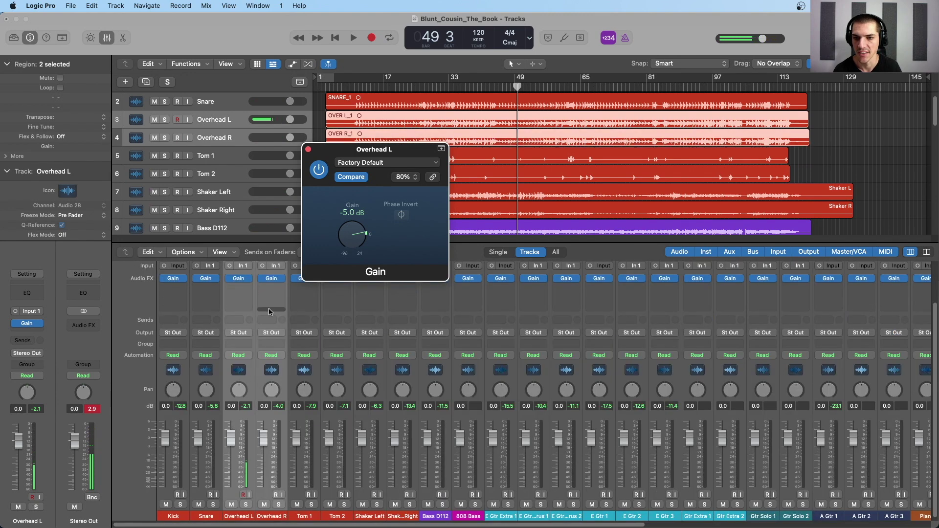
click(282, 380)
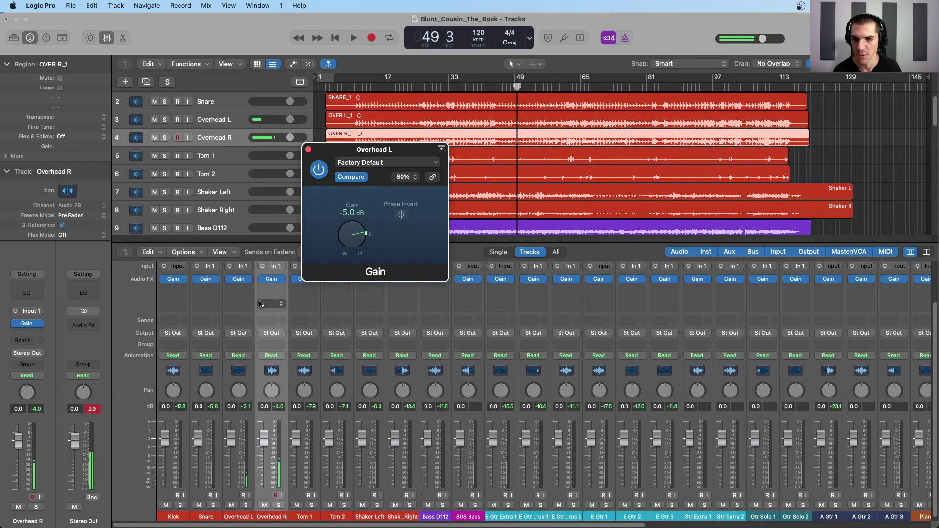
scroll(242, 298, up, 1)
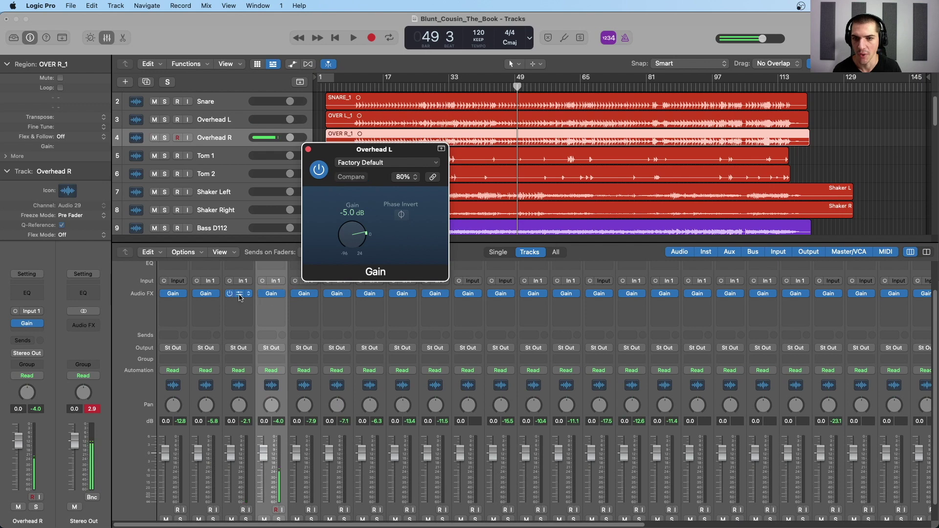
click(239, 295)
click(270, 293)
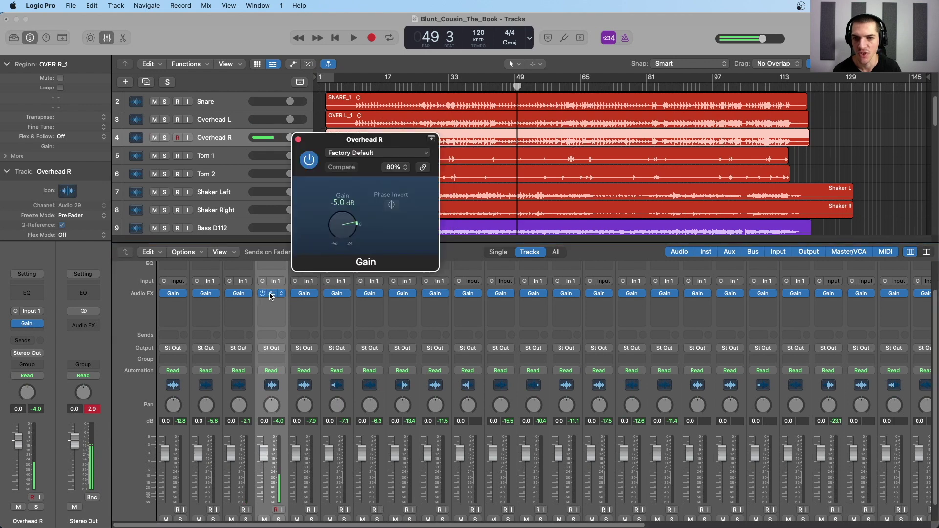
click(240, 294)
scroll(247, 458, down, 1)
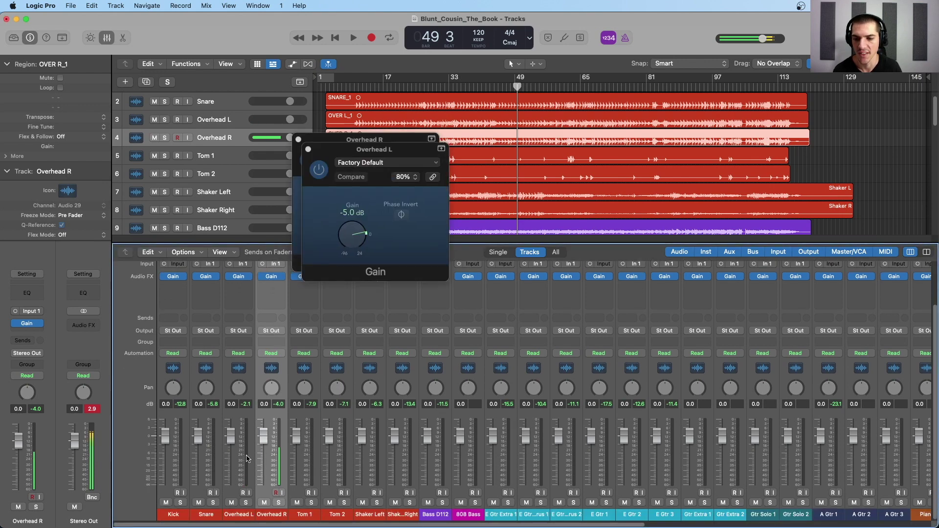
scroll(264, 500, up, 3)
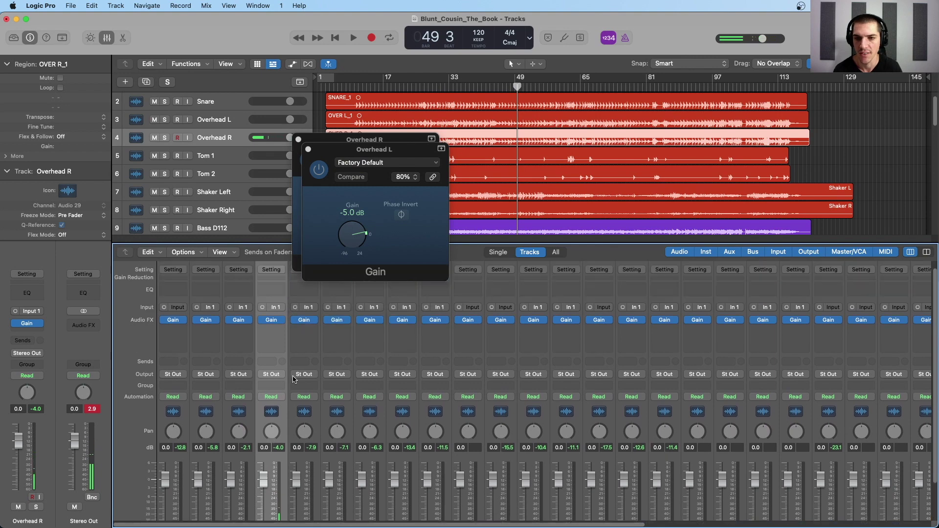
- Select the Tom 1 channel, close both overhead Gain windows, and move the playhead to bar 26
click(315, 424)
click(308, 150)
click(298, 139)
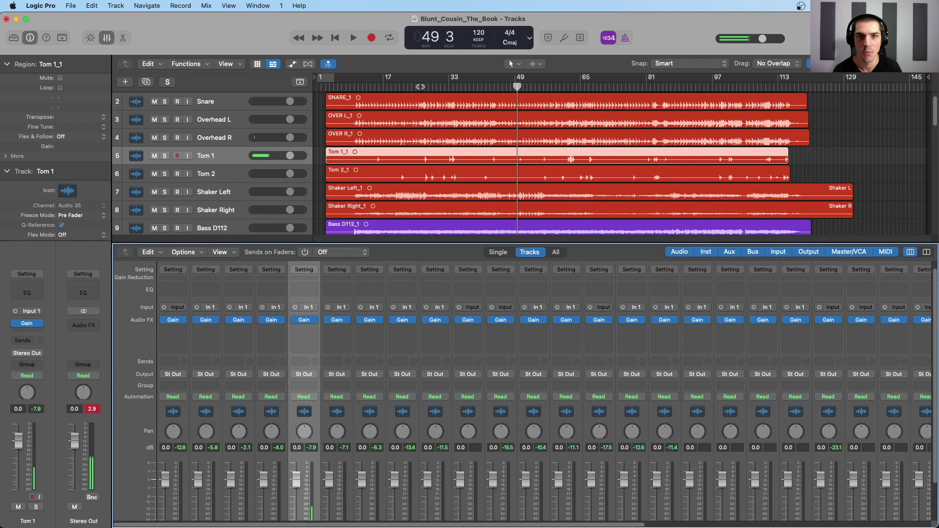
drag(421, 87, 420, 86)
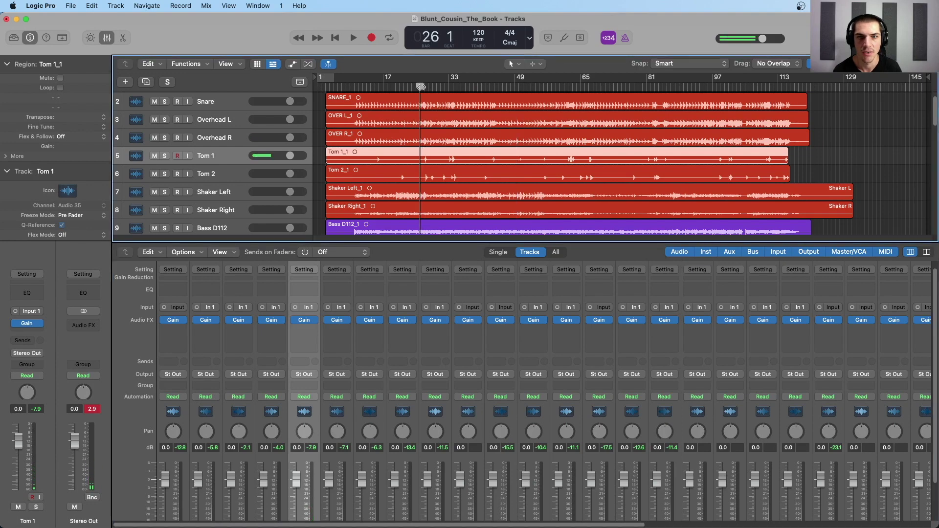
- Play the song and lower the Tom 1 channel's Gain plug-in to -8.5 dB
key(space)
click(304, 320)
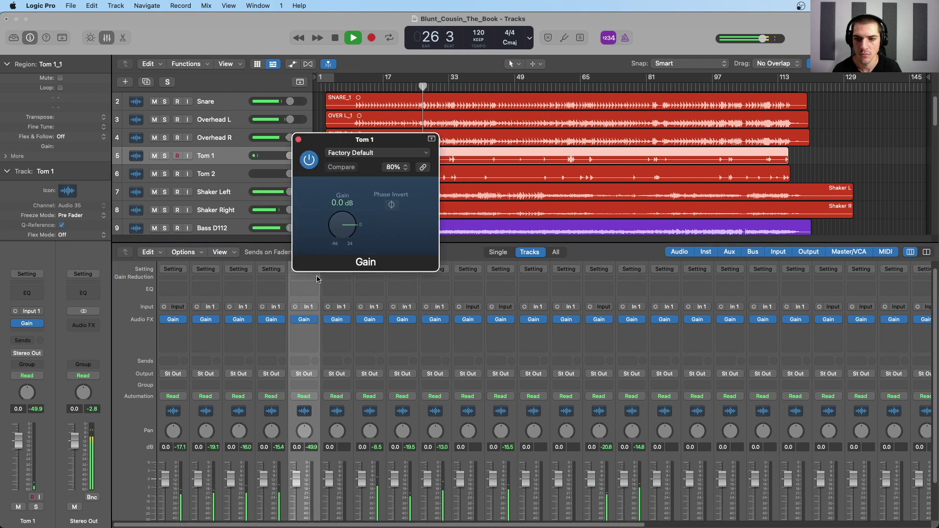
scroll(318, 282, down, 3)
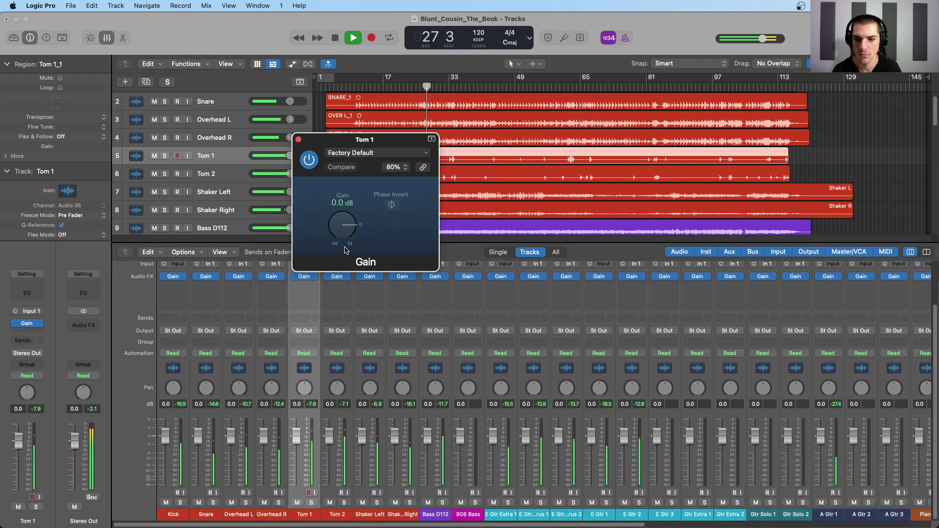
drag(345, 250, 345, 274)
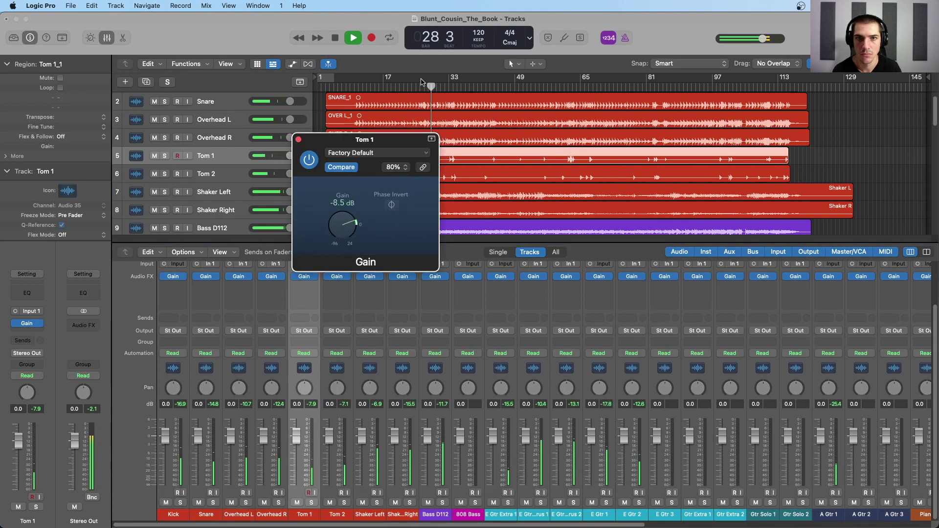
- Loop bars 26 to 28 and lower the Tom 2 channel's Gain plug-in to -9.5 dB
drag(421, 78, 429, 78)
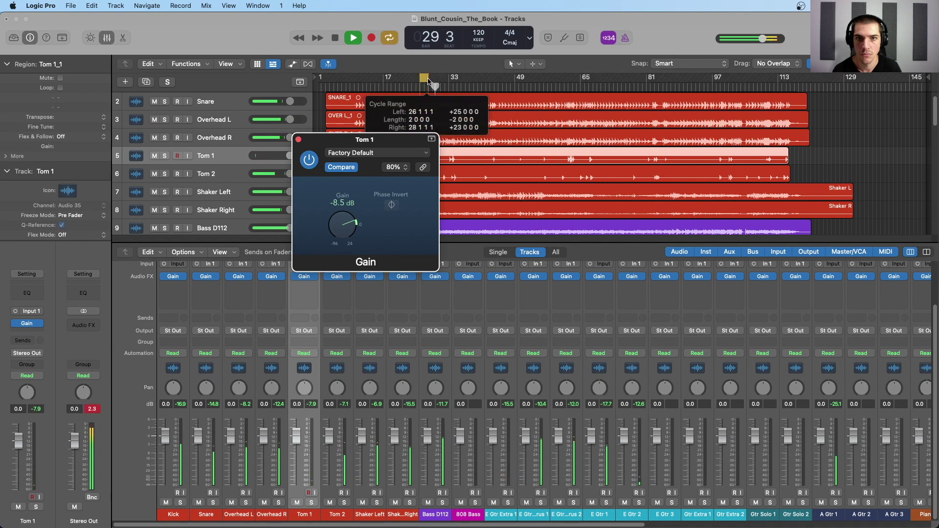
drag(410, 142, 352, 133)
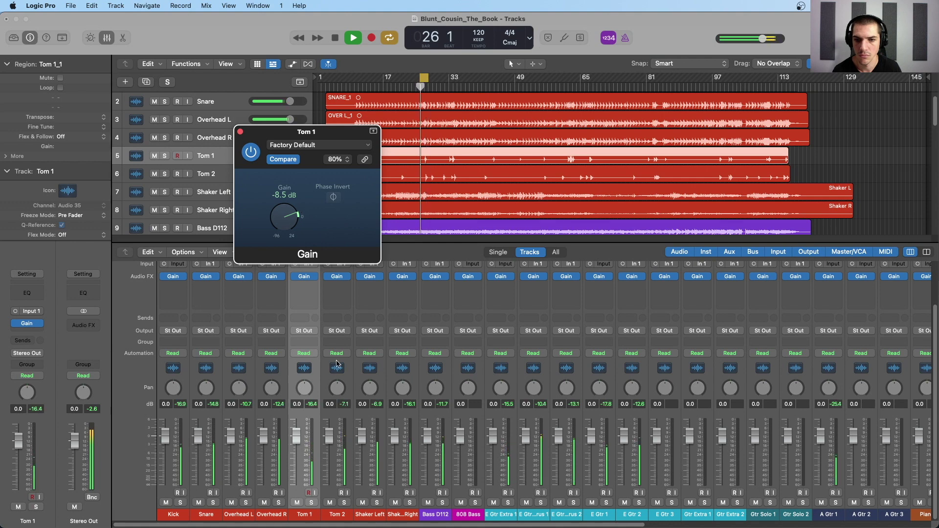
click(338, 277)
drag(341, 227, 340, 231)
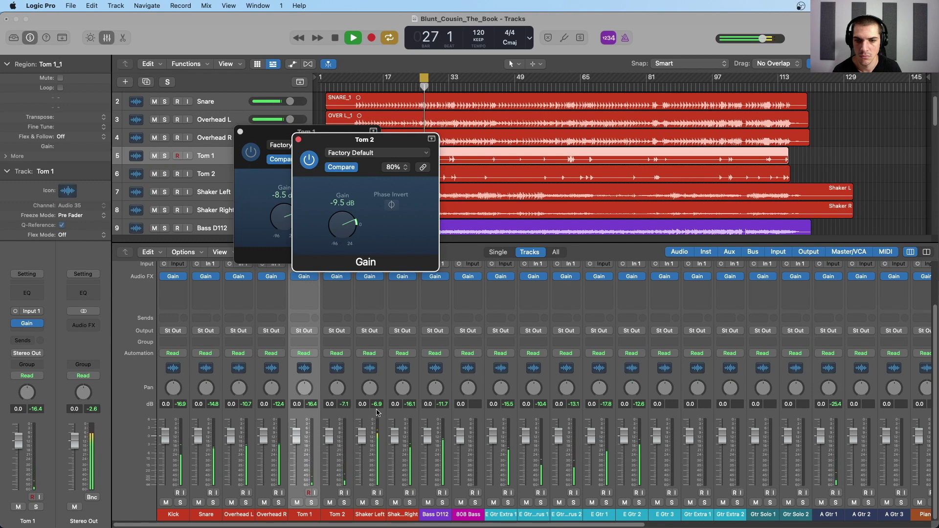
- Select the Shaker Left channel and lower its Gain plug-in to -8.0 dB
click(382, 380)
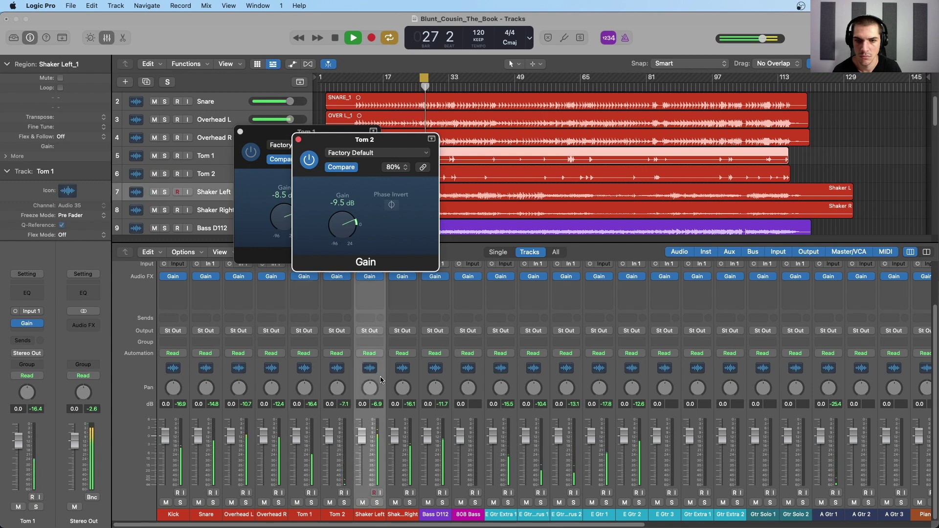
click(370, 278)
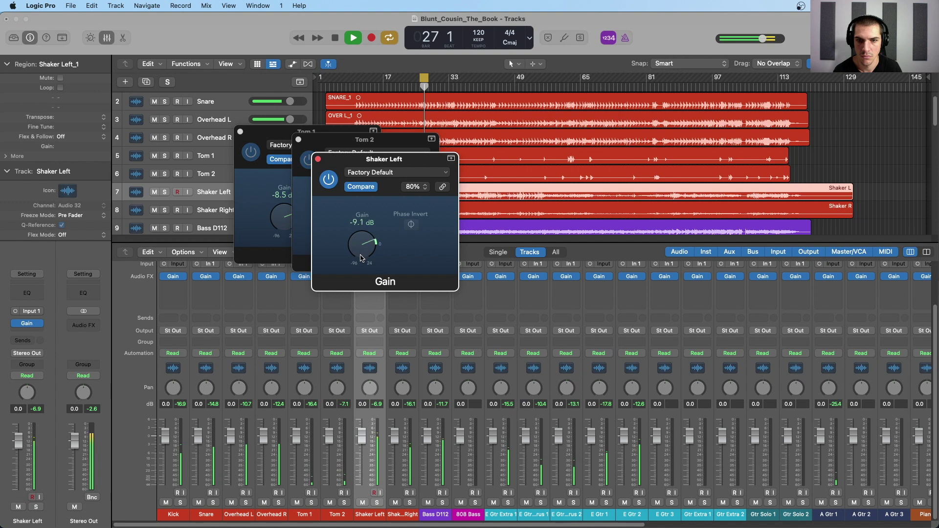
drag(361, 264, 361, 260)
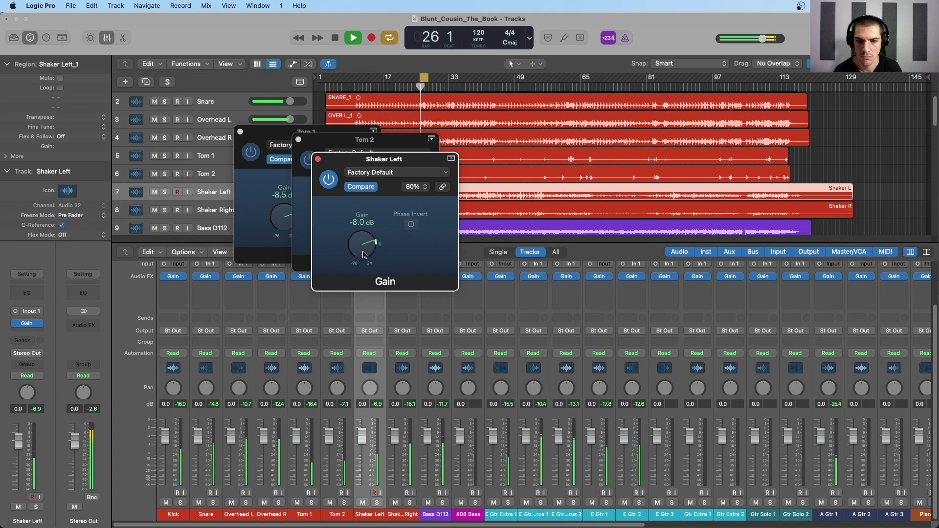
- Stop playback, copy Shaker Left's Gain plug-in with its -8.0 dB setting onto Shaker Right, and close all open Gain windows
click(299, 139)
click(240, 132)
key(space)
drag(395, 163, 309, 133)
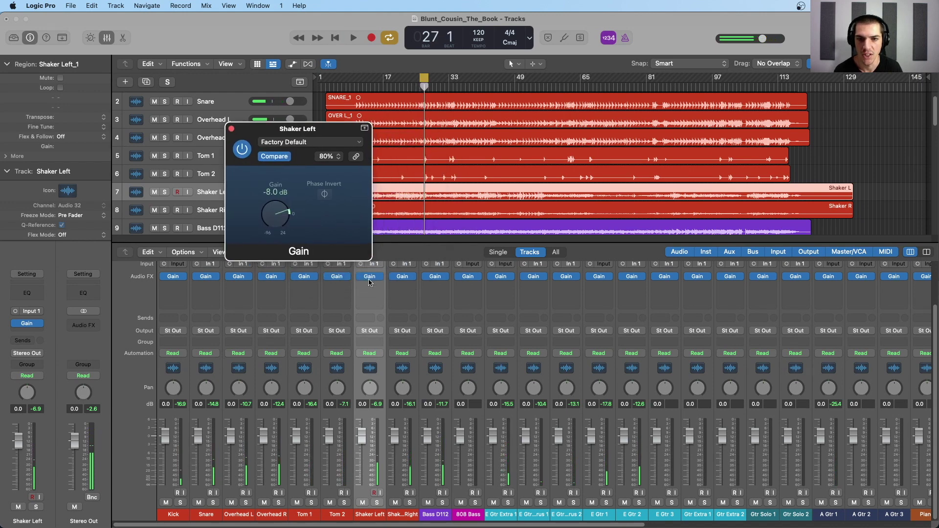
click(404, 277)
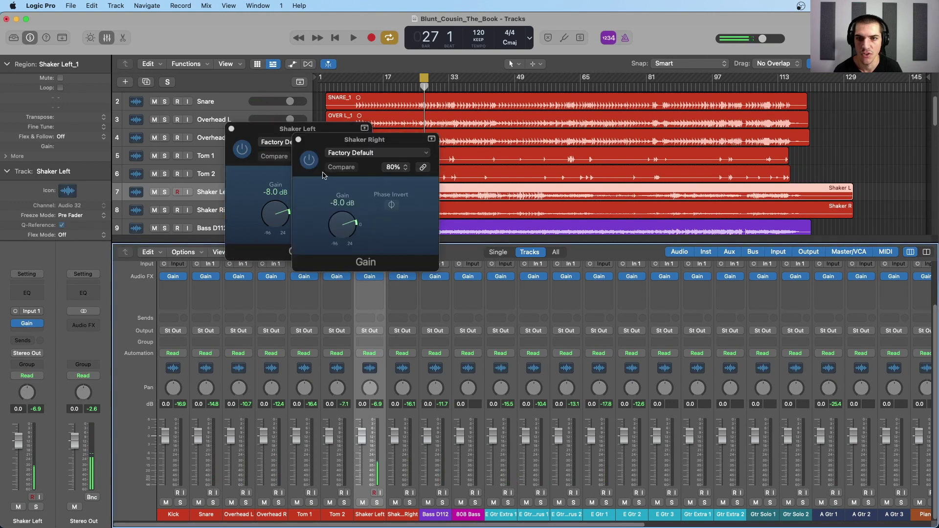
click(299, 140)
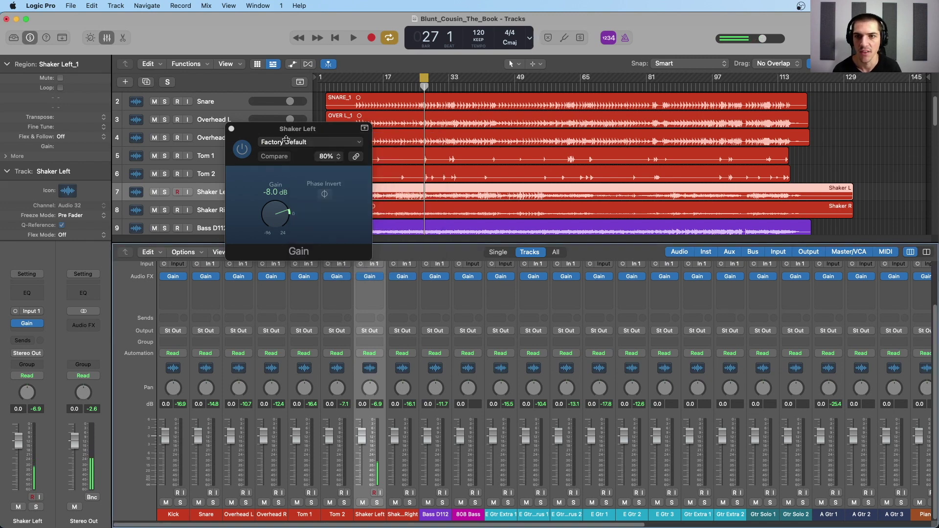
click(232, 129)
- Select the Shaker Left and Shaker Right channels together and lower their volume faders to -15.0 dB
shift+click(411, 378)
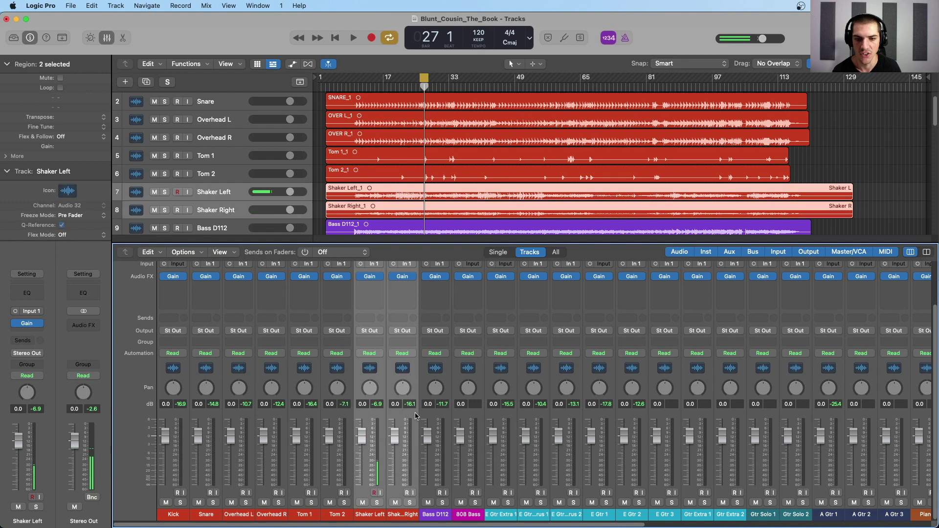
drag(362, 434, 362, 460)
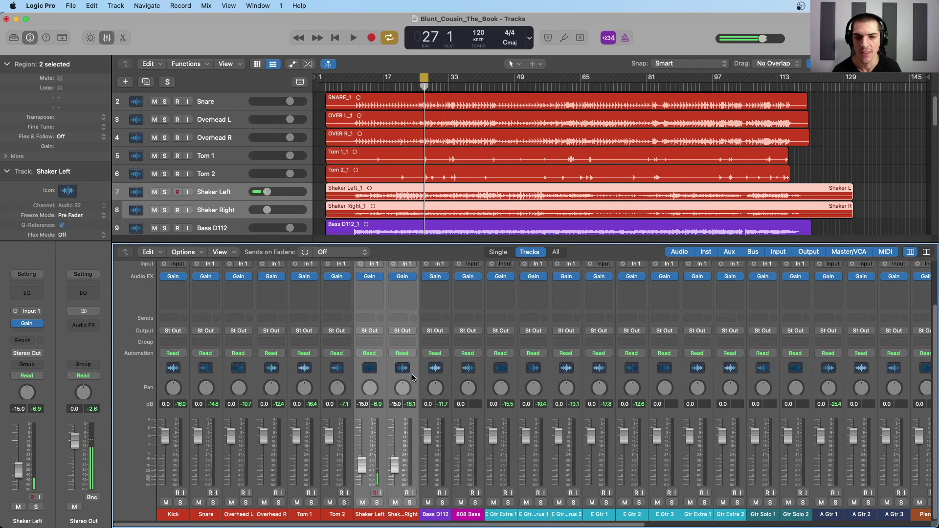
- Play the loop, lower the Bass D112 channel's Gain plug-in to -3.3 dB, and close its window
click(437, 379)
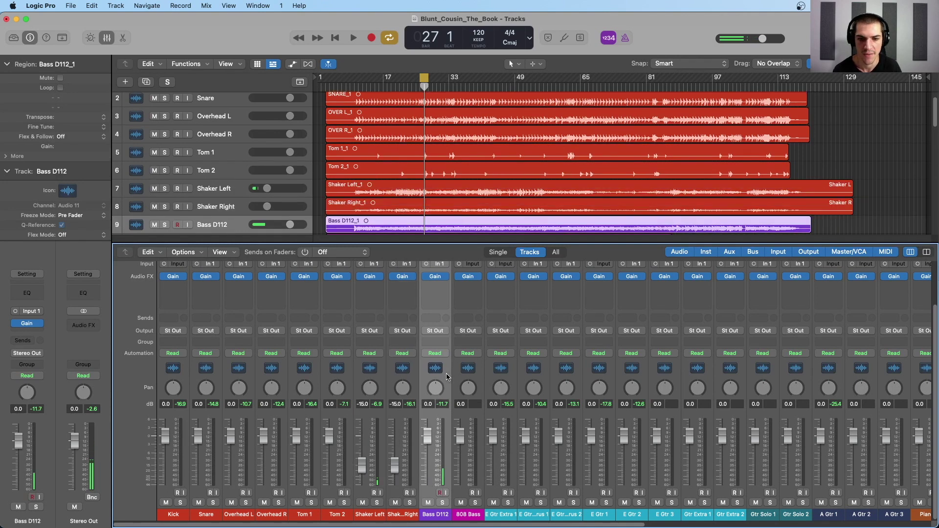
key(space)
click(434, 278)
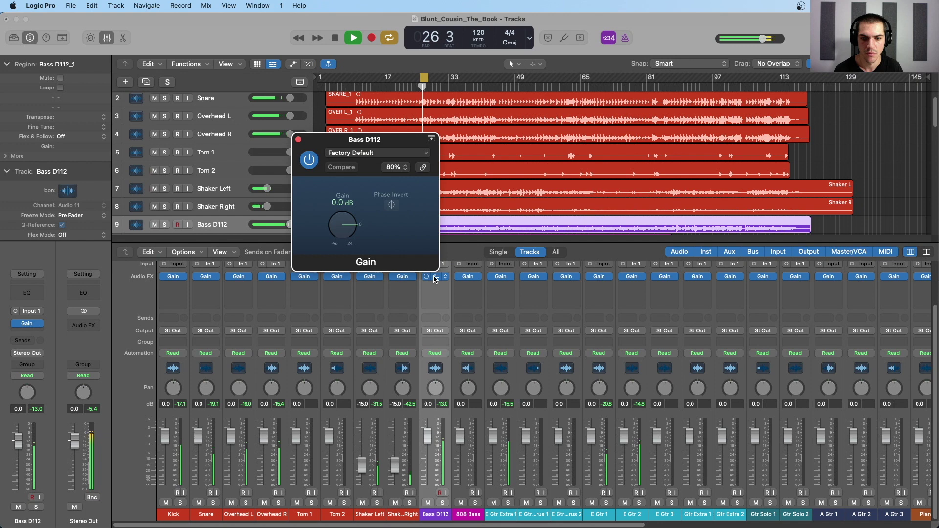
drag(343, 225, 336, 238)
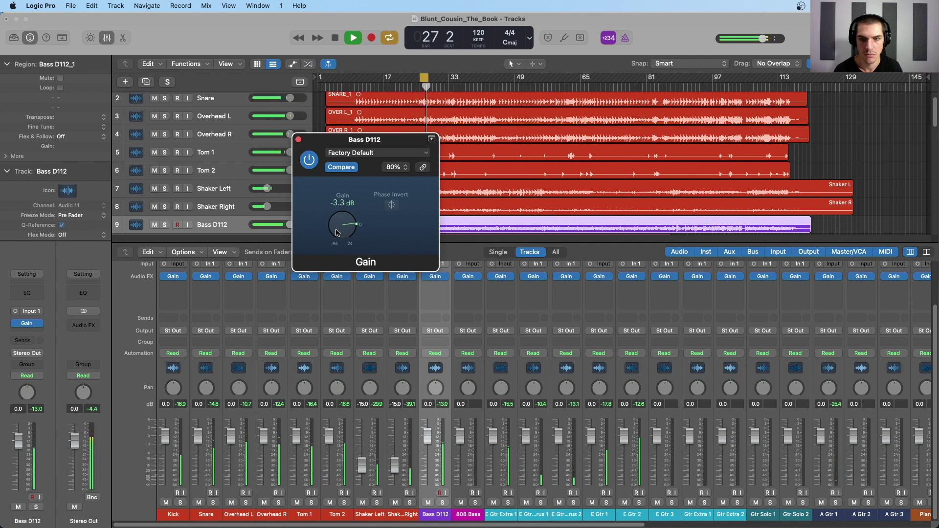
click(298, 139)
- Open the 808 Bass channel's Gain plug-in, switch cycling off, and start playback just before the first 808 notes
scroll(576, 128, down, 3)
key(space)
click(588, 87)
scroll(486, 350, up, 2)
key(space)
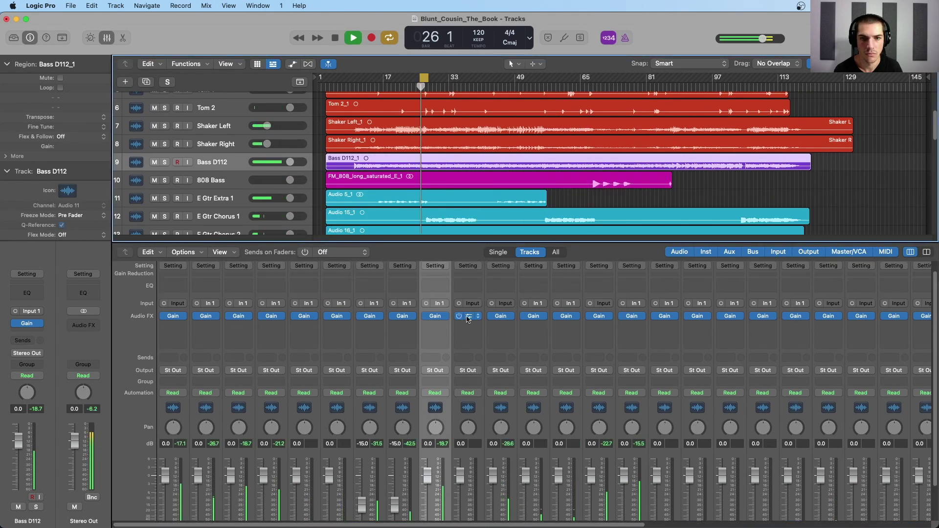
drag(435, 316, 468, 317)
click(469, 317)
key(space)
click(612, 90)
click(590, 87)
key(space)
scroll(372, 284, down, 2)
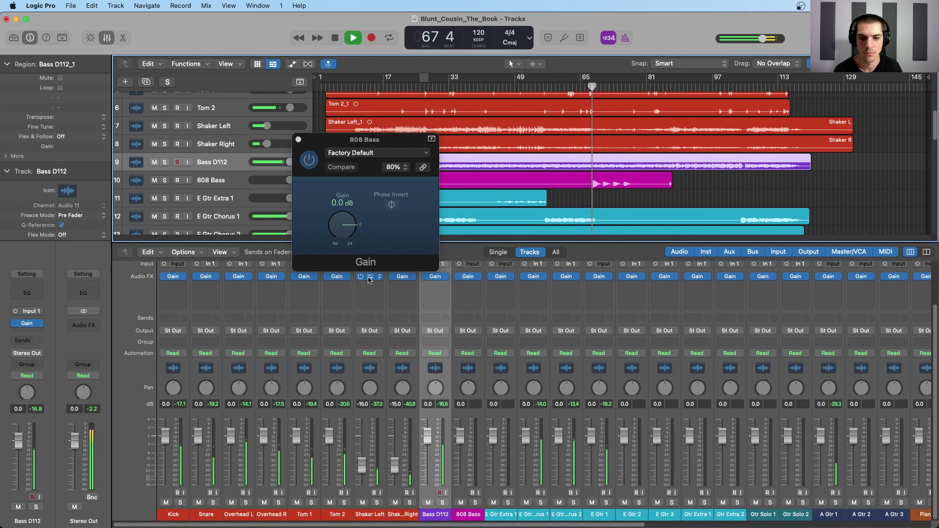
- Lower the 808 Bass Gain plug-in to -9.9 dB, replay the 808 notes to check the level, and hide the plug-in window
mouse_move(346, 233)
mouse_down()
mouse_move(341, 250)
mouse_move(344, 239)
mouse_up()
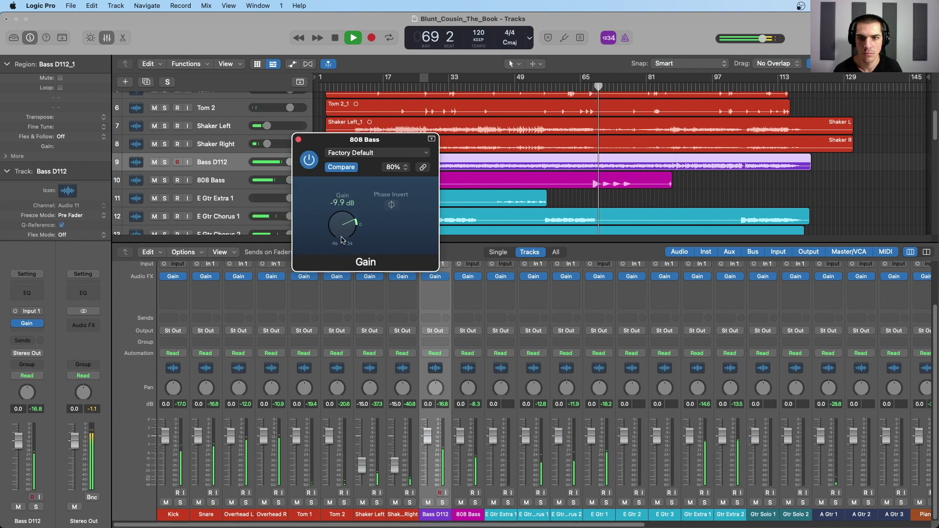
click(593, 89)
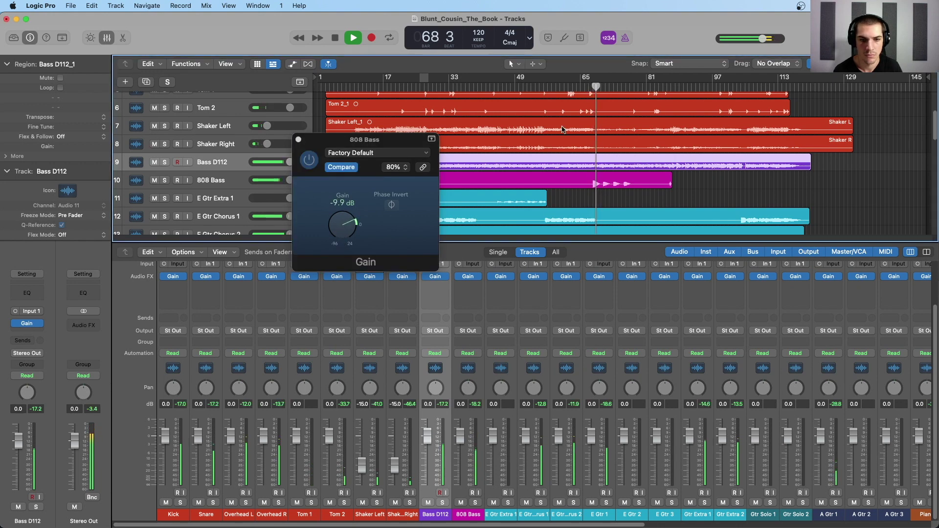
key(v)
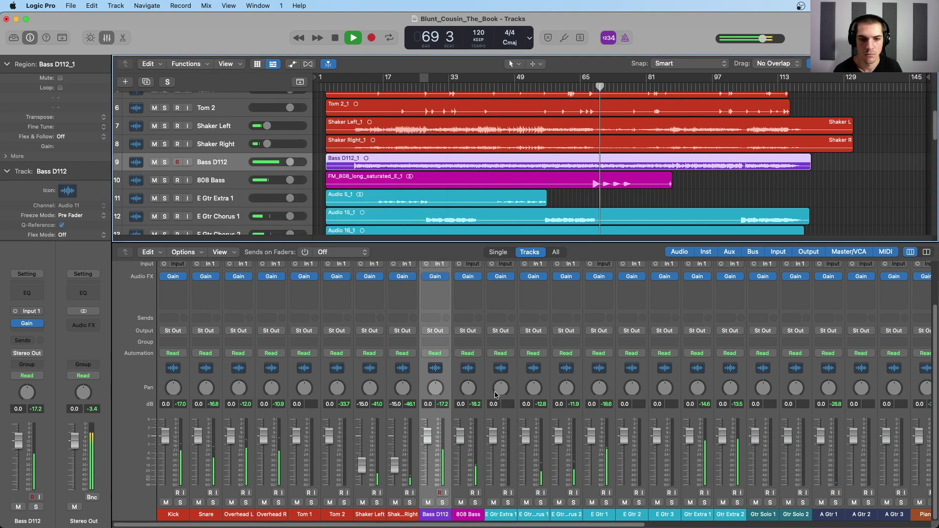
- Play the E Gtr Extra 1 channel from bar 18, raise its Gain plug-in to +2.9 dB, and close the window
click(495, 395)
key(space)
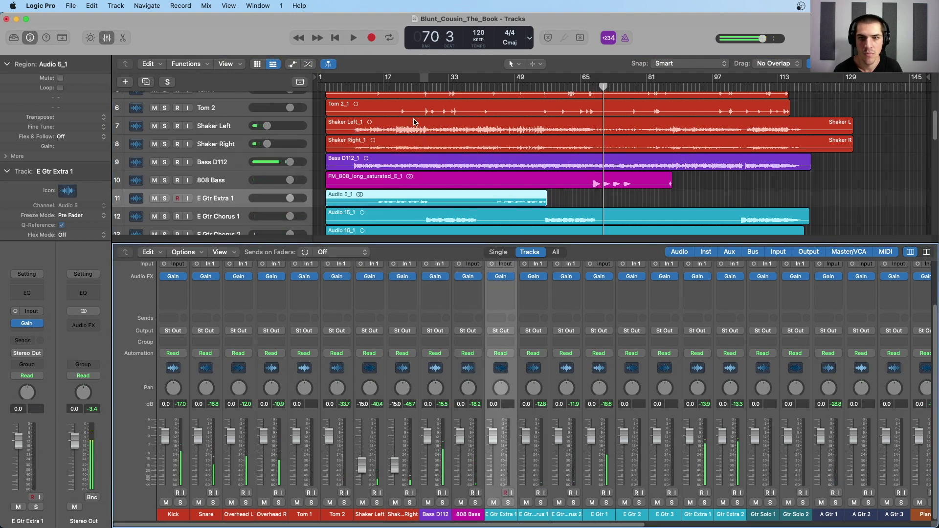
scroll(414, 123, down, 2)
click(385, 83)
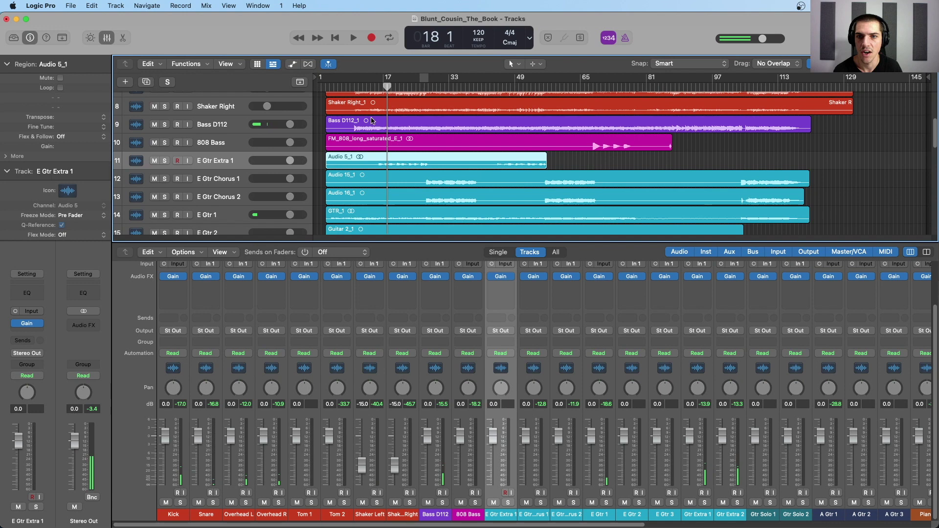
key(space)
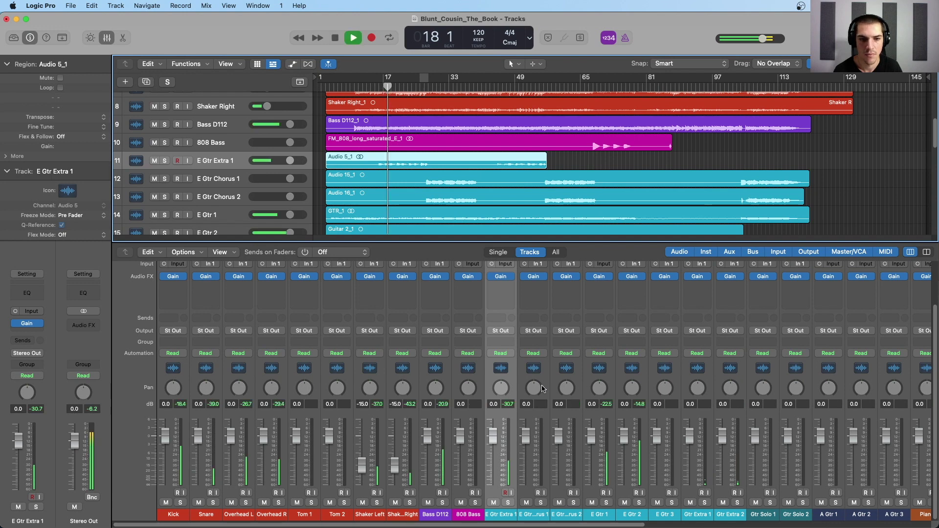
click(500, 278)
drag(342, 231, 344, 227)
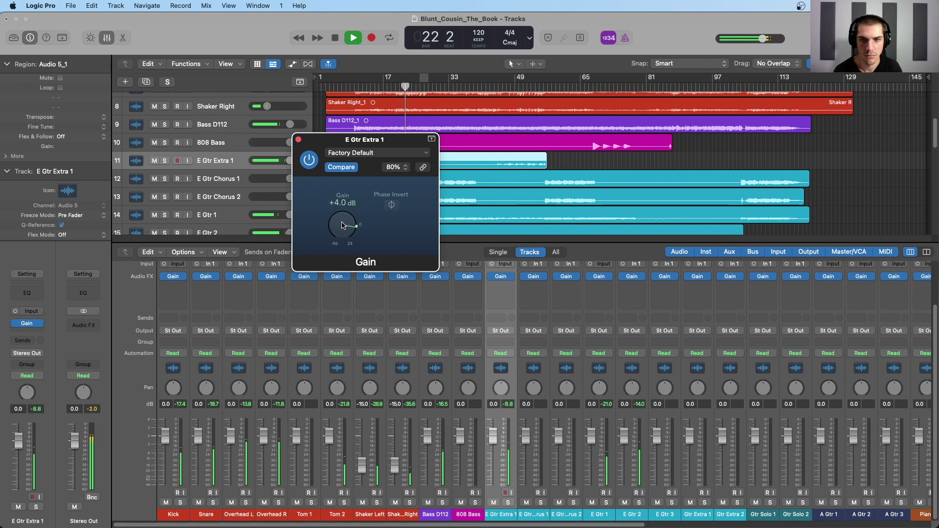
drag(341, 226, 341, 226)
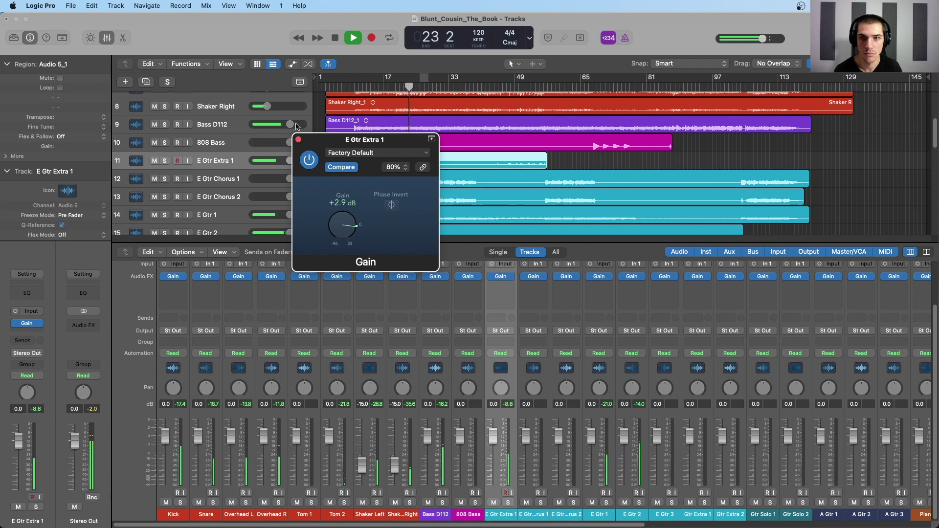
click(298, 139)
- Select E Gtr Chorus 1, play from bar 28, and lower its Gain plug-in to -5.4 dB
click(228, 179)
key(space)
click(427, 87)
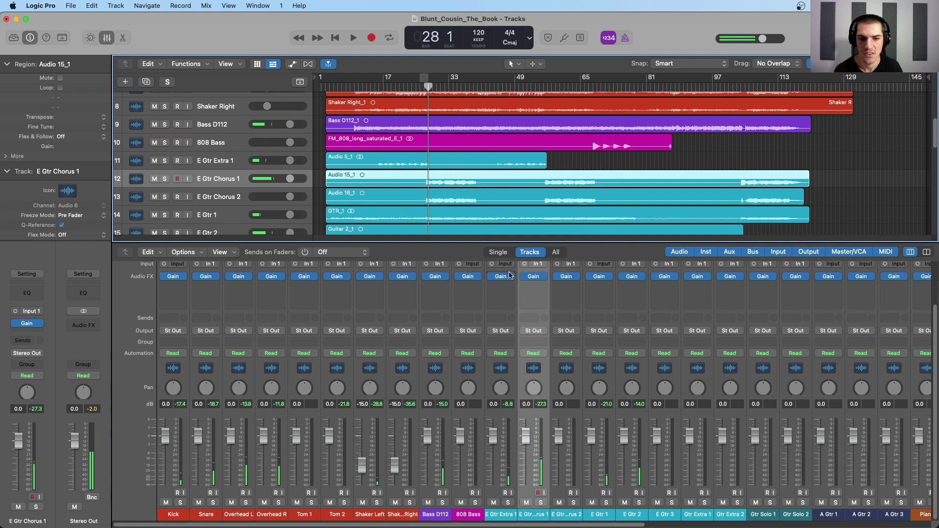
key(space)
click(534, 277)
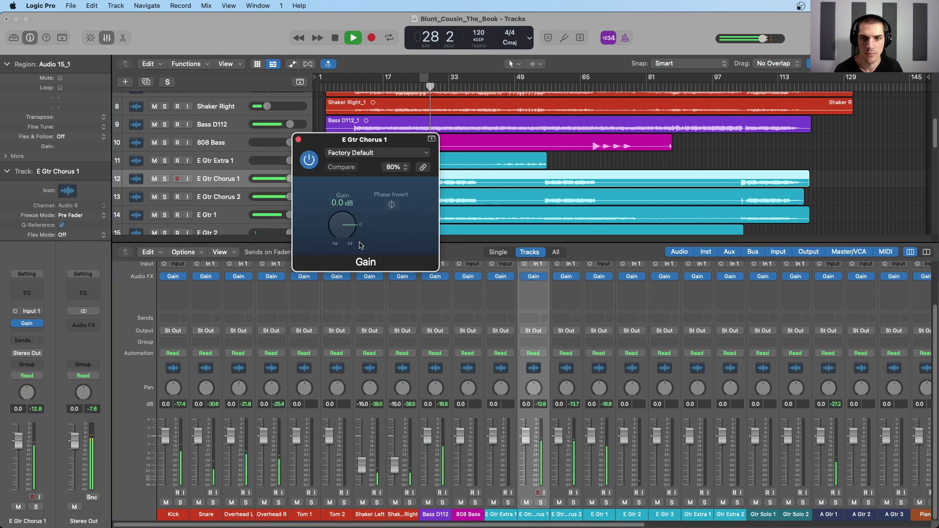
drag(341, 226, 342, 235)
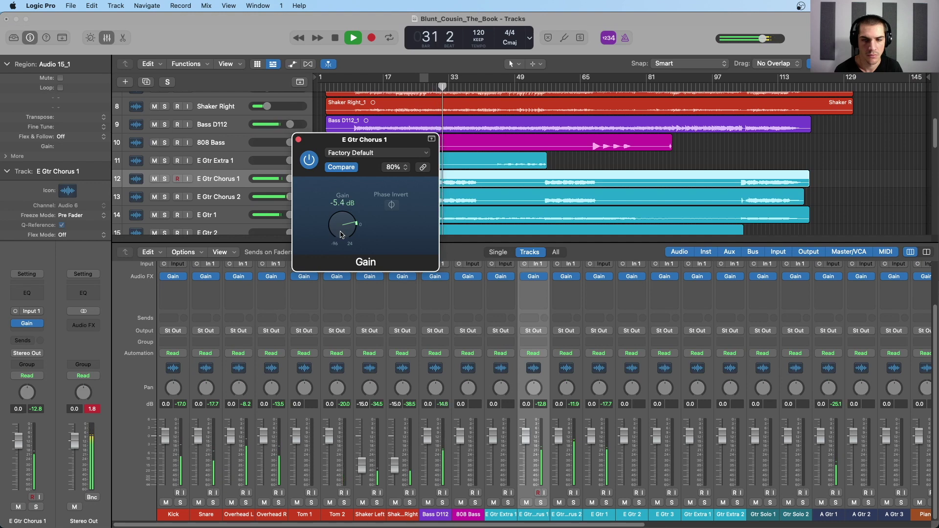
- Copy E Gtr Chorus 1's Gain plug-in with its -5.4 dB setting onto E Gtr Chorus 2 and replay from bar 29 to check both levels
key(space)
double_click(533, 277)
click(432, 86)
click(170, 142)
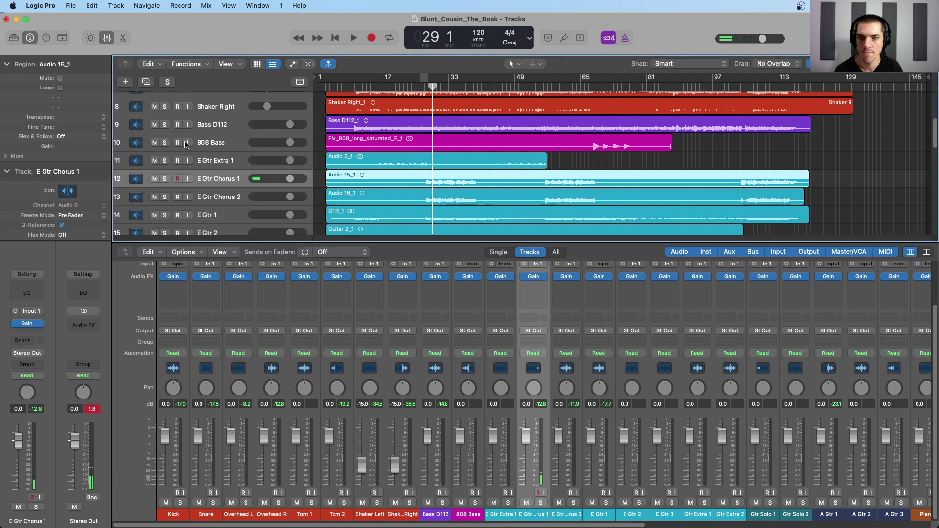
key(space)
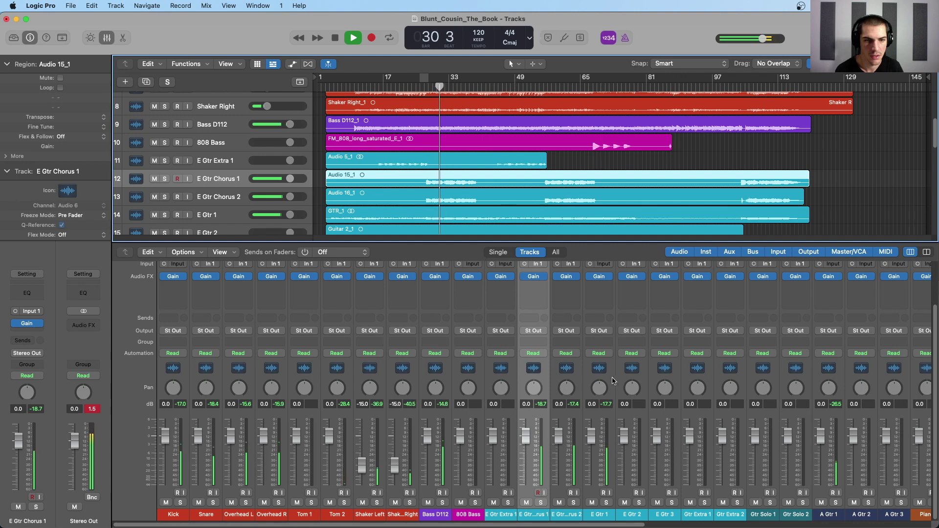
key(space)
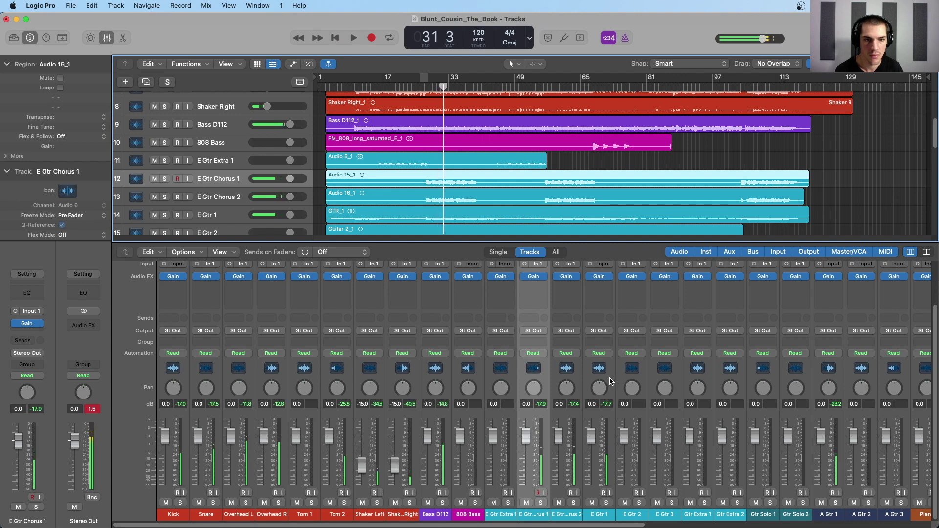
- Select E Gtr 2, play it from about bar 18, lower its Gain plug-in to -3.2 dB, and close the window
click(611, 381)
scroll(587, 384, right, 2)
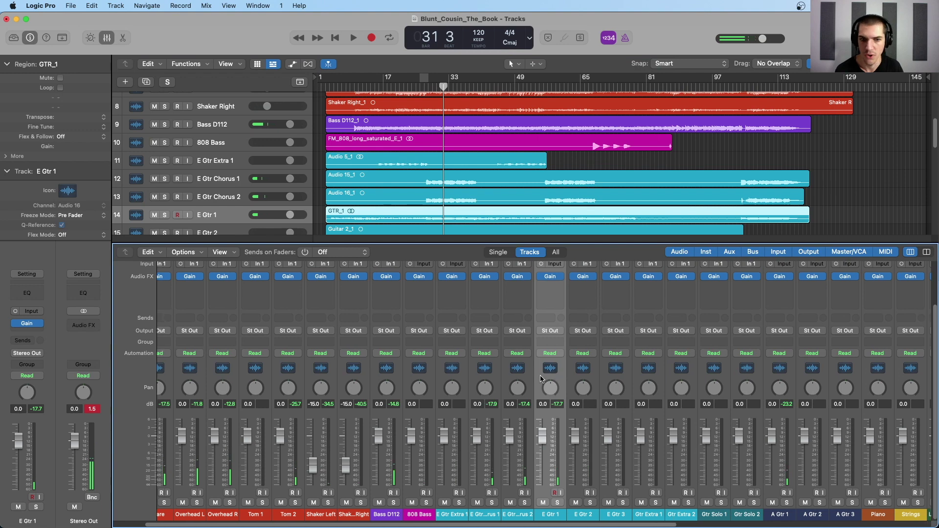
scroll(538, 379, right, 1)
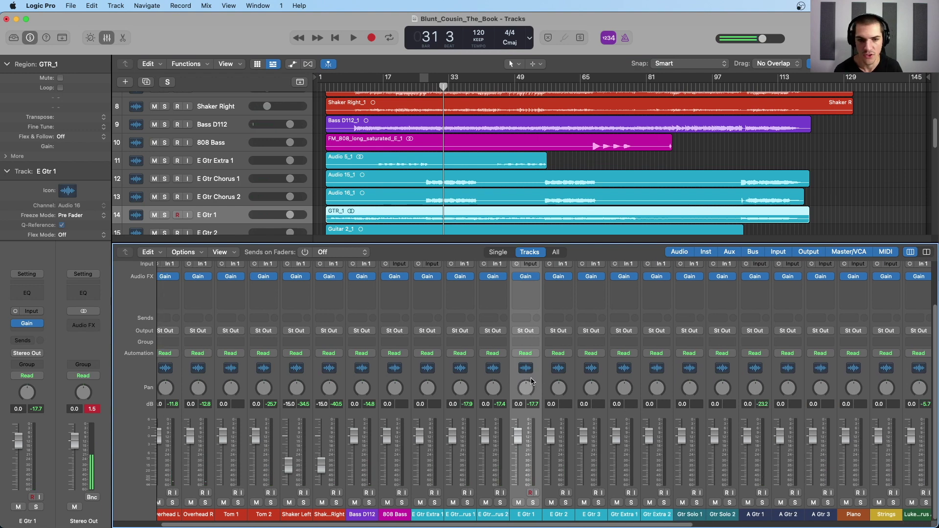
scroll(533, 386, right, 1)
click(548, 418)
key(space)
scroll(463, 202, down, 2)
click(386, 84)
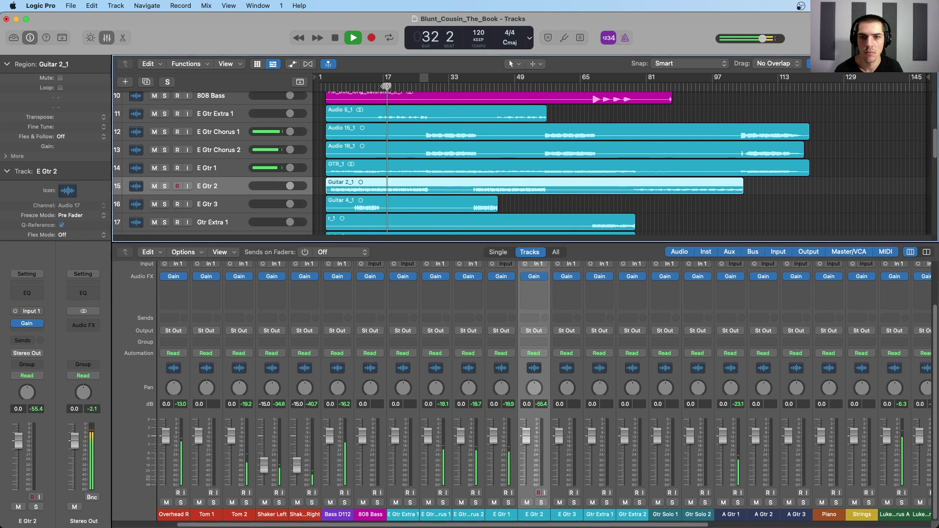
click(533, 278)
drag(344, 230, 342, 234)
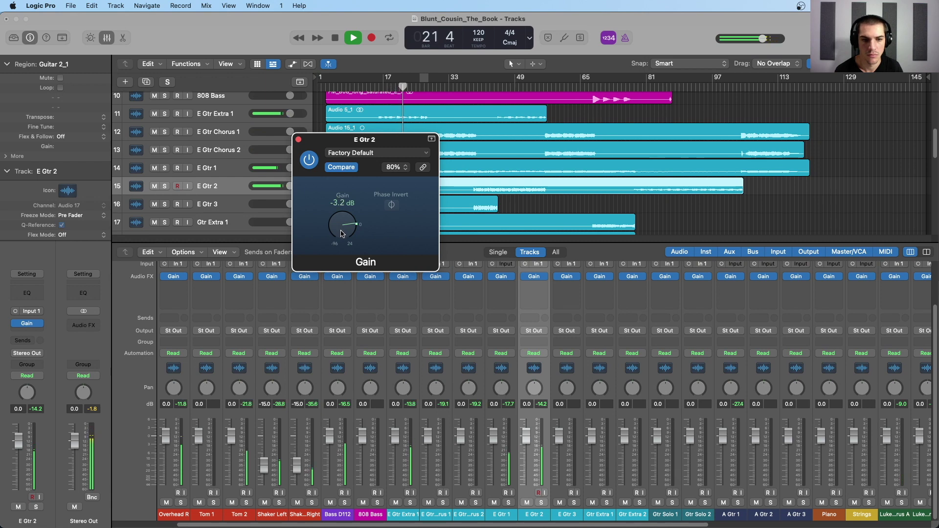
key(space)
click(298, 140)
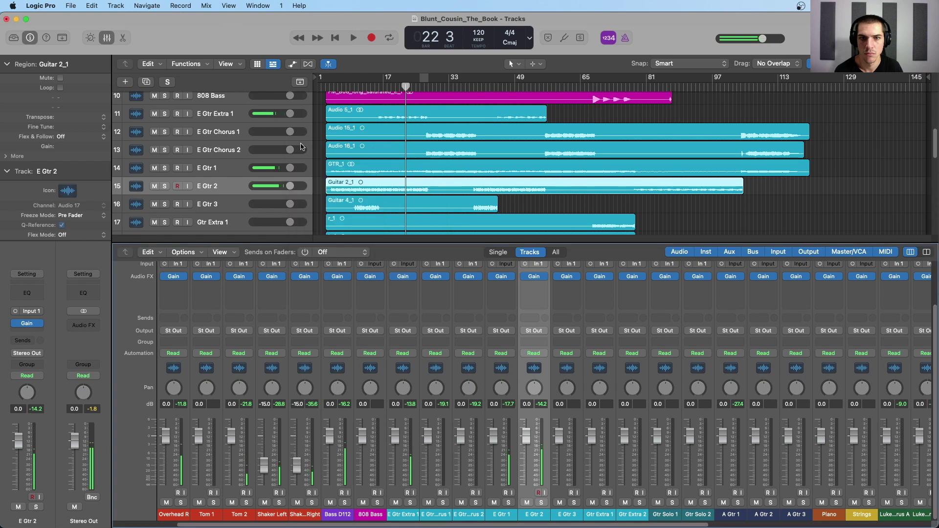
- Play E Gtr 3 from bar 11, lower its Gain plug-in to -6.2 dB, and stop playback with the plug-in window closed
scroll(351, 168, down, 1)
click(359, 84)
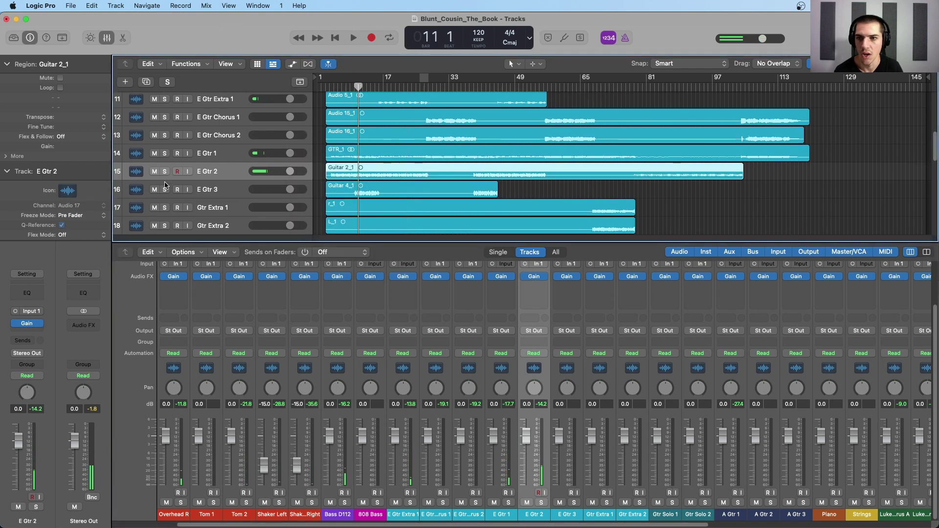
click(227, 189)
key(space)
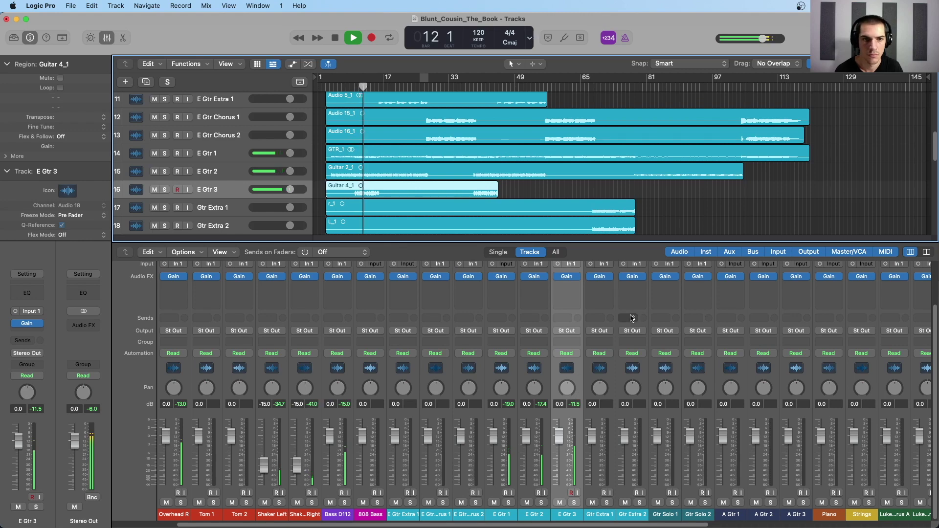
click(567, 277)
drag(336, 234, 336, 244)
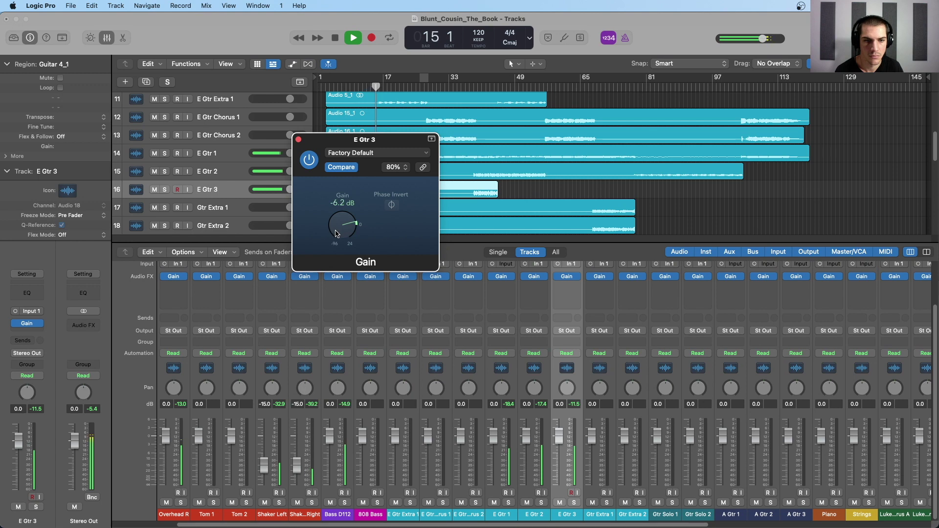
click(298, 139)
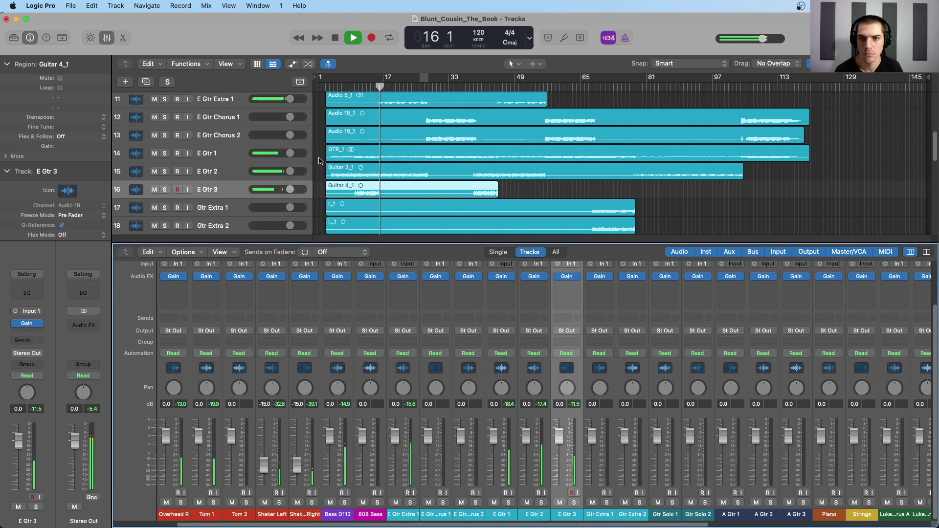
key(space)
- Select Gtr Extra 1, play it from about bar 69, and lower its Gain plug-in to -3.5 dB
scroll(356, 178, down, 2)
click(226, 180)
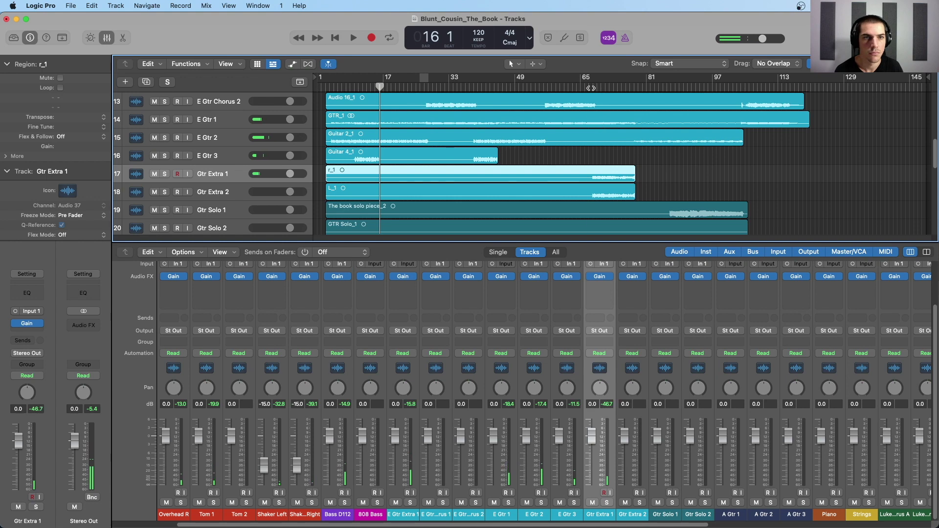
click(596, 84)
key(space)
click(603, 284)
click(416, 258)
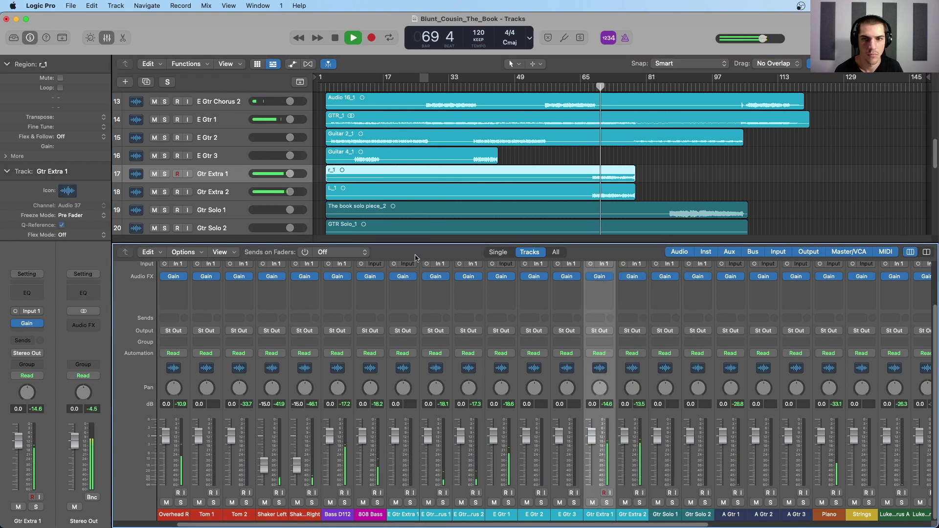
click(599, 276)
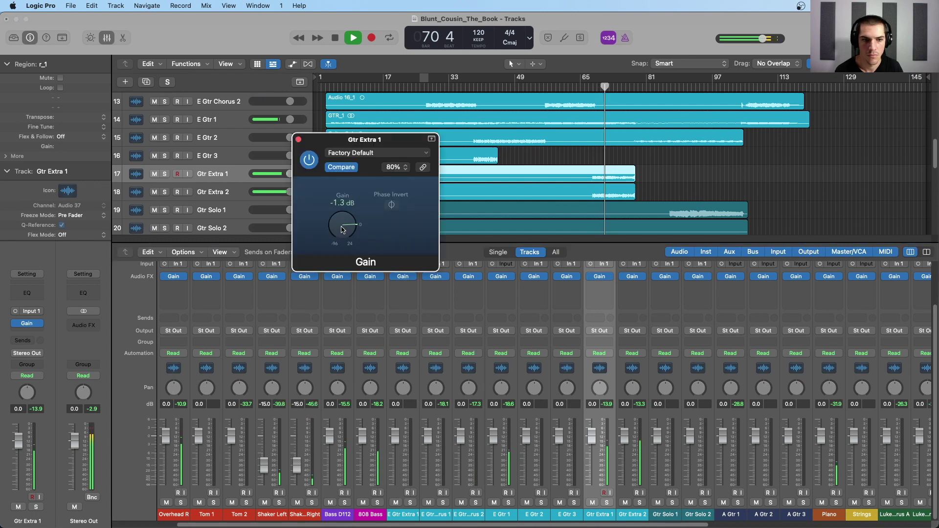
drag(343, 229, 341, 232)
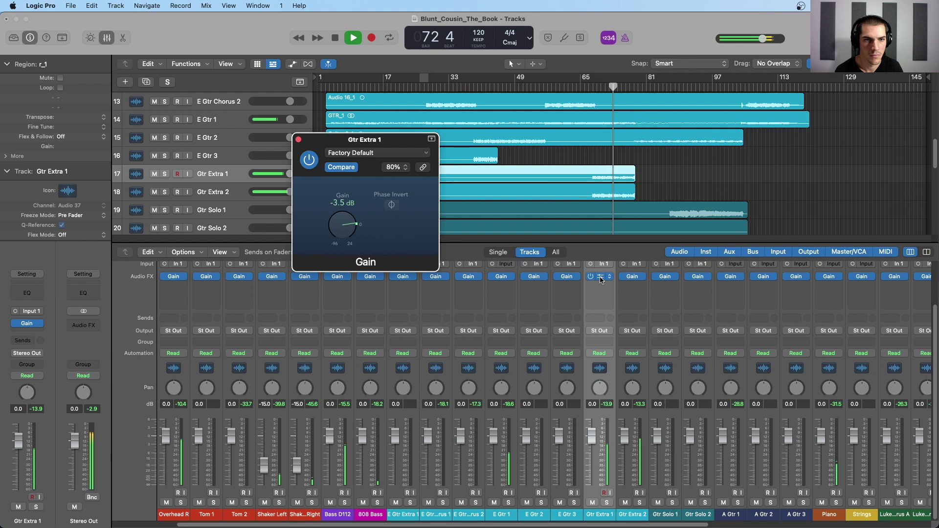
- Select Gtr Solo 1, play it from about bar 85, lower its Gain plug-in to -7.4 dB, and close the plug-in window
scroll(639, 382, right, 2)
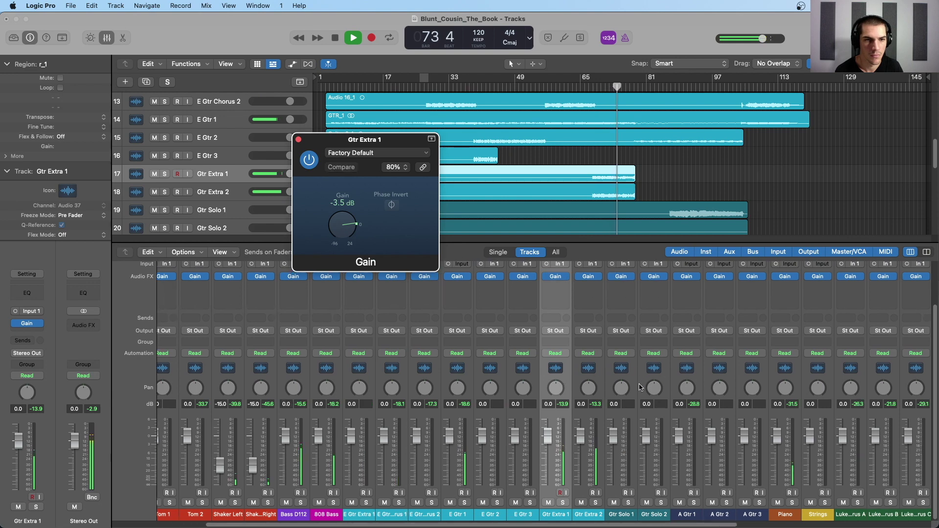
click(631, 382)
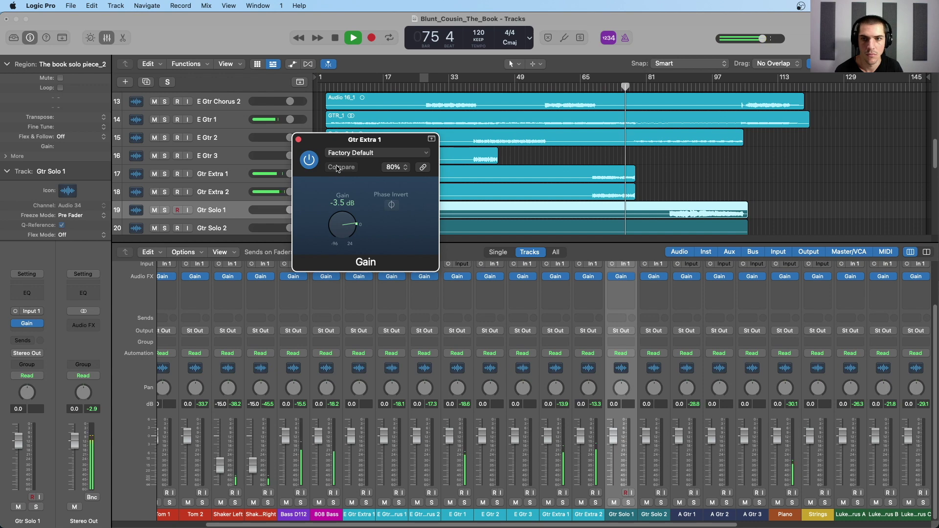
click(298, 139)
scroll(655, 146, down, 1)
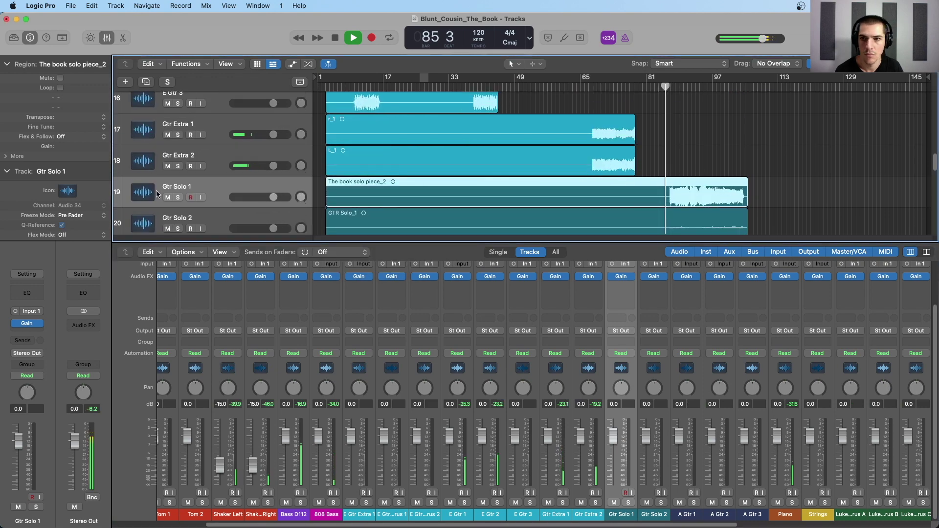
click(621, 277)
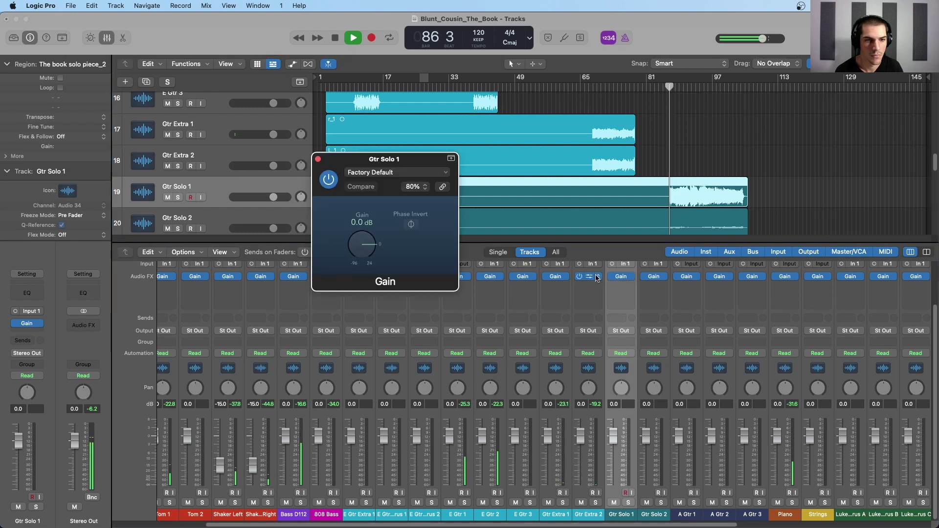
drag(362, 244, 359, 252)
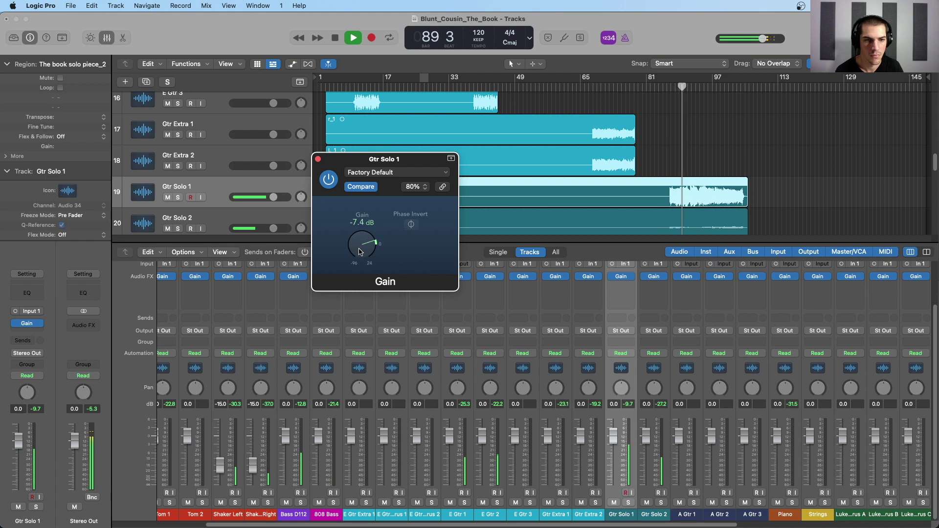
key(v)
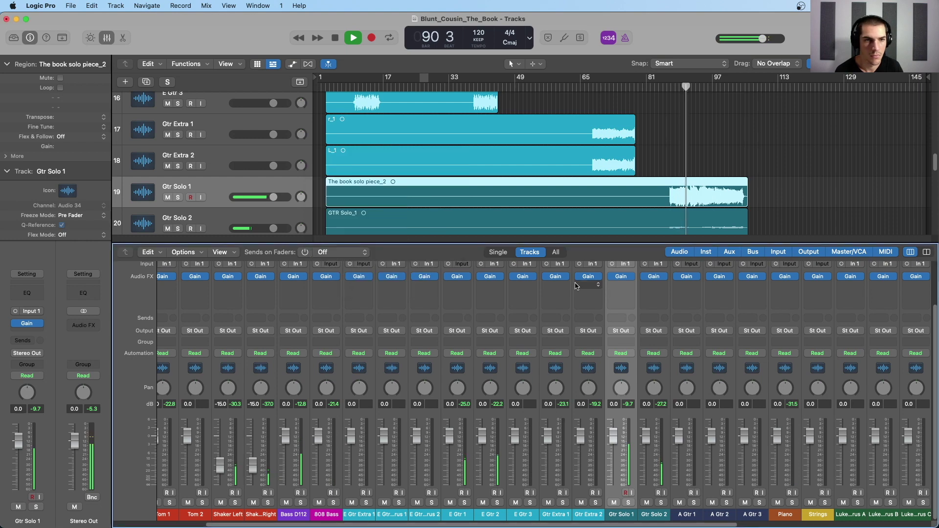
- Raise Gtr Solo 2's Gain plug-in to +12.8 dB while the solo plays, and close the window and stop playback
click(653, 276)
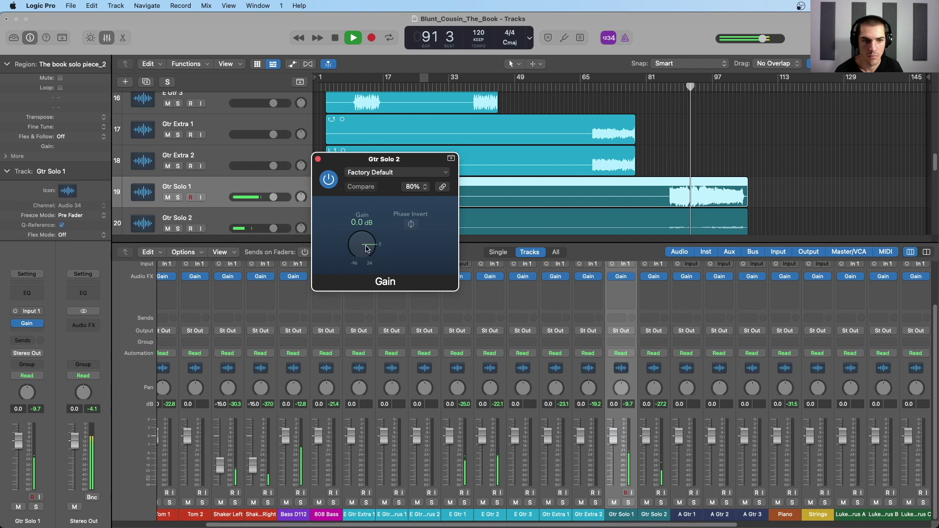
drag(368, 249, 370, 209)
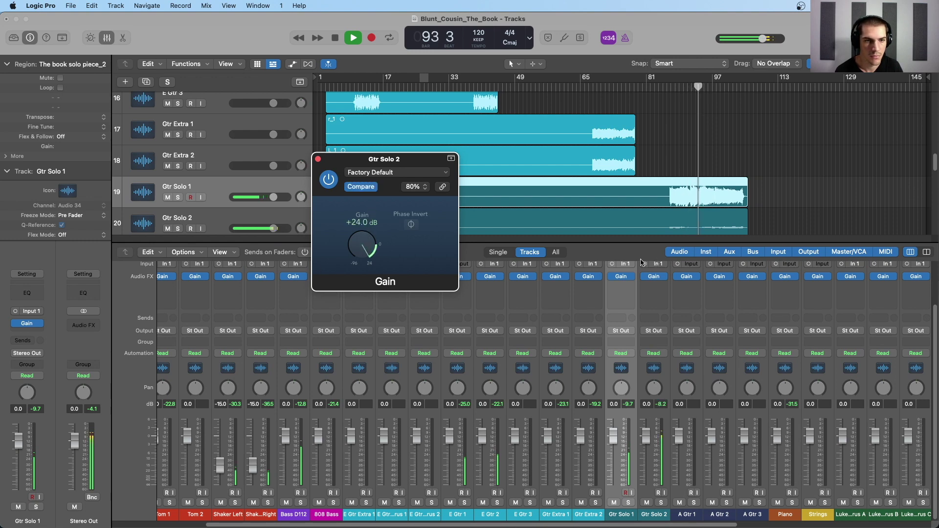
drag(361, 247, 359, 263)
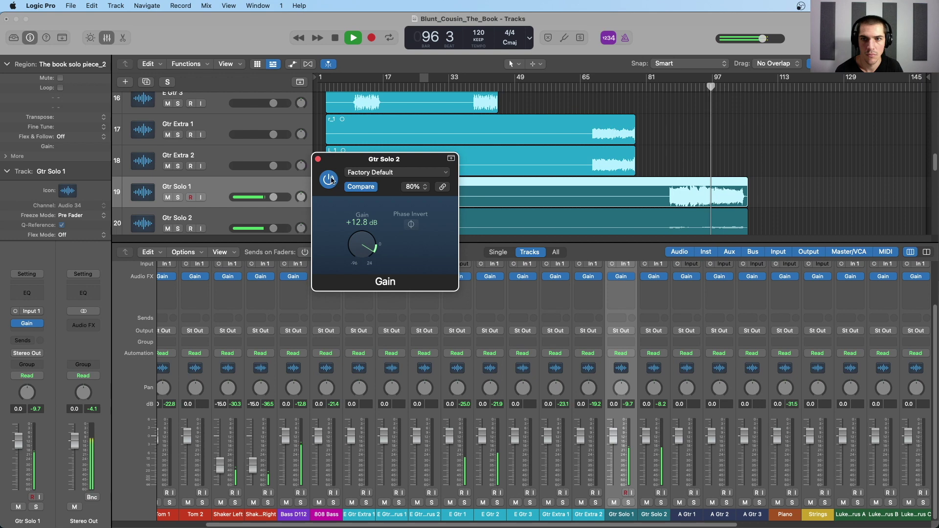
key(super+w)
key(space)
- Place the playhead at bar 87, enlarge the track heights, and compare the waveforms of the Gtr Solo 1 and Gtr Solo 2 regions
click(676, 104)
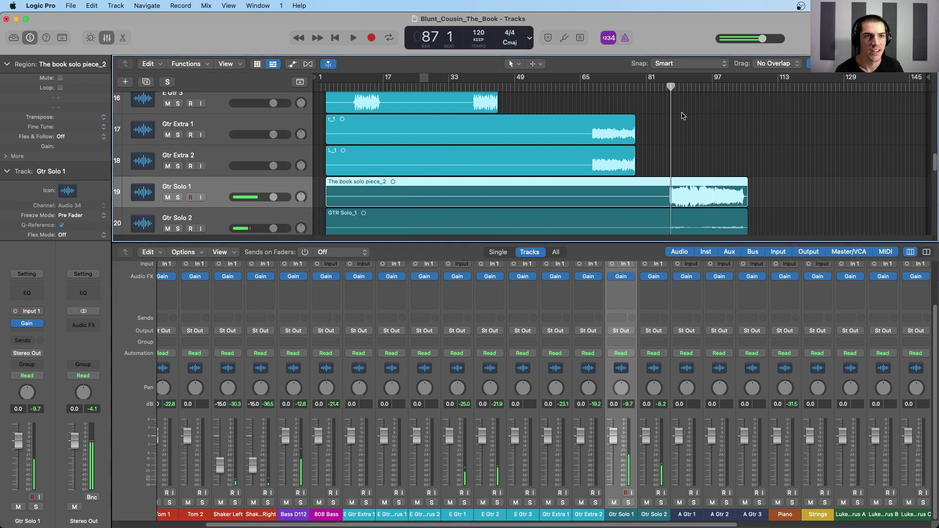
key(super+Down)
key(super+Down)
key(super+Down)
scroll(709, 196, down, 1)
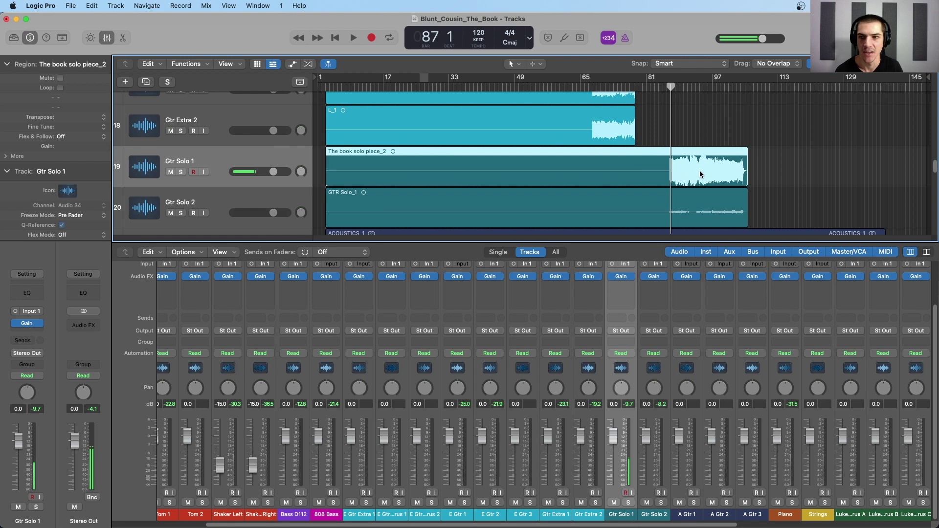
click(694, 208)
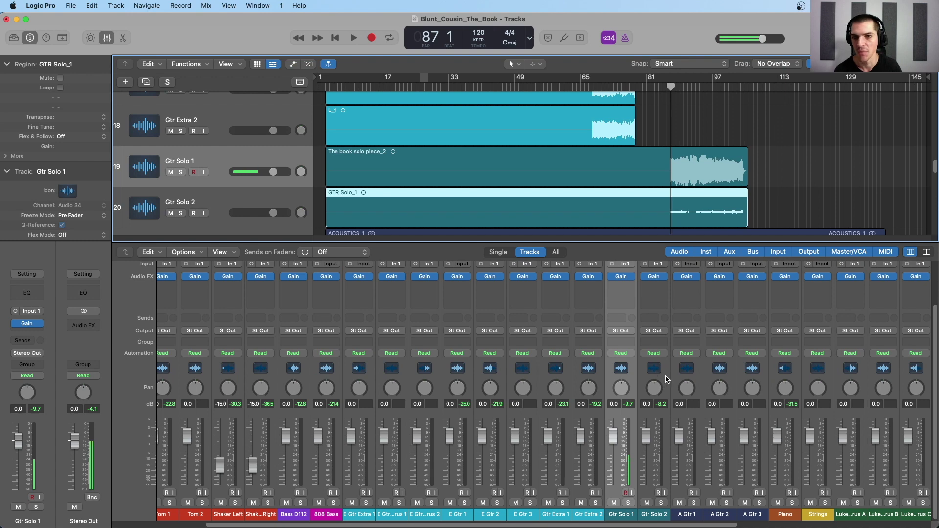
click(226, 201)
click(220, 172)
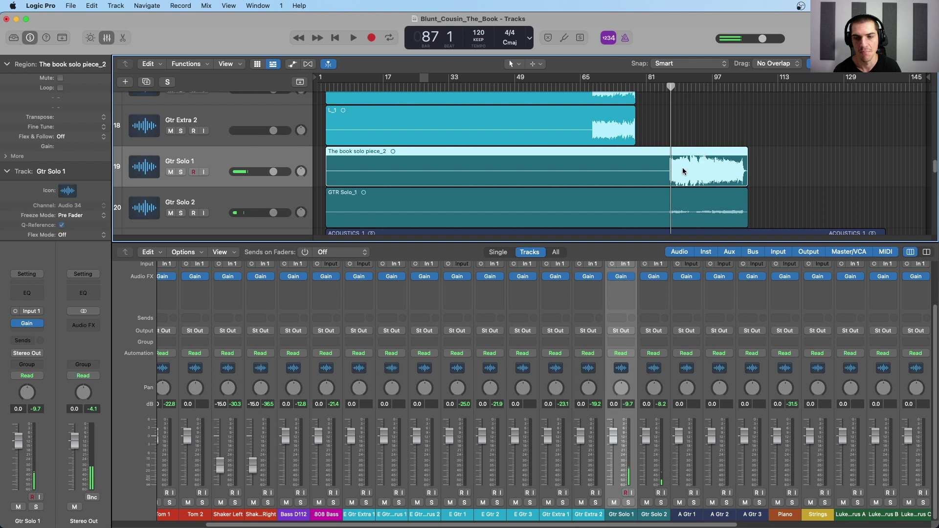
- Lower Gtr Solo 2's channel fader to -15.8 dB and compare its channel strip with Gtr Solo 1's
click(306, 204)
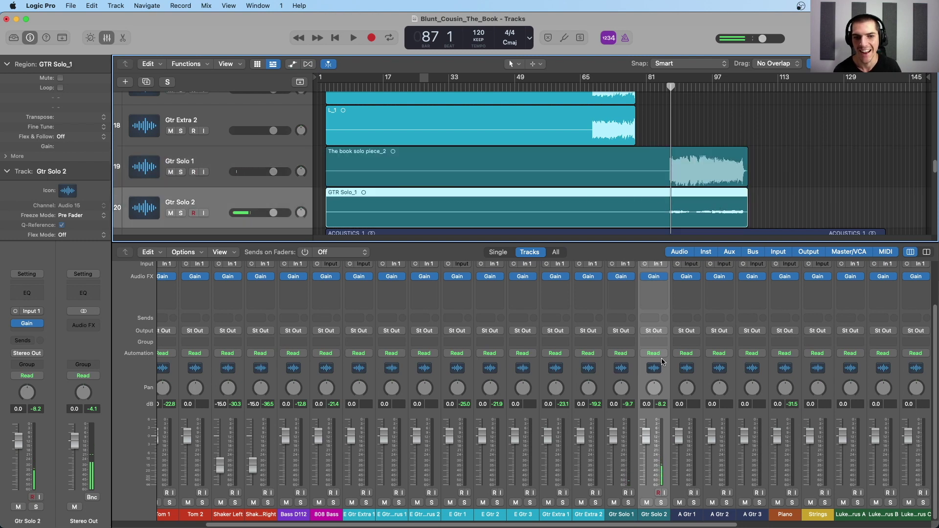
drag(646, 439, 646, 466)
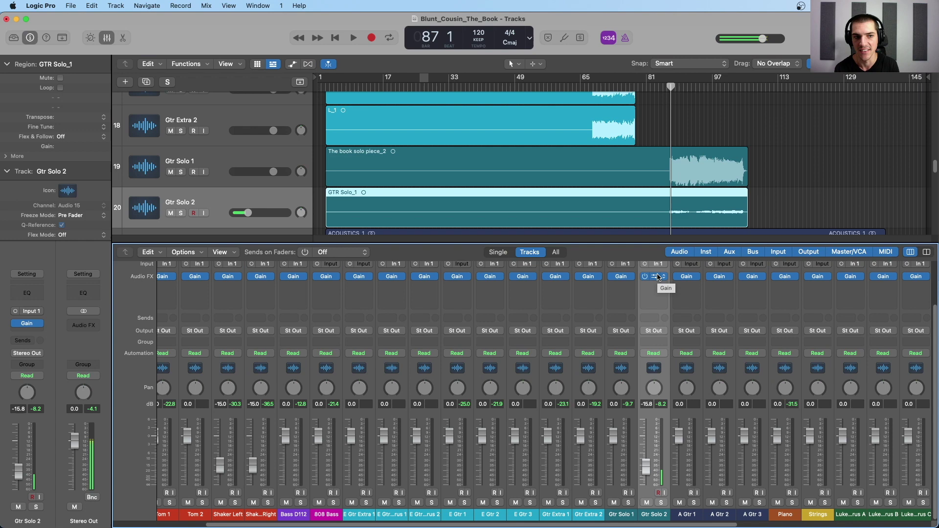
click(633, 381)
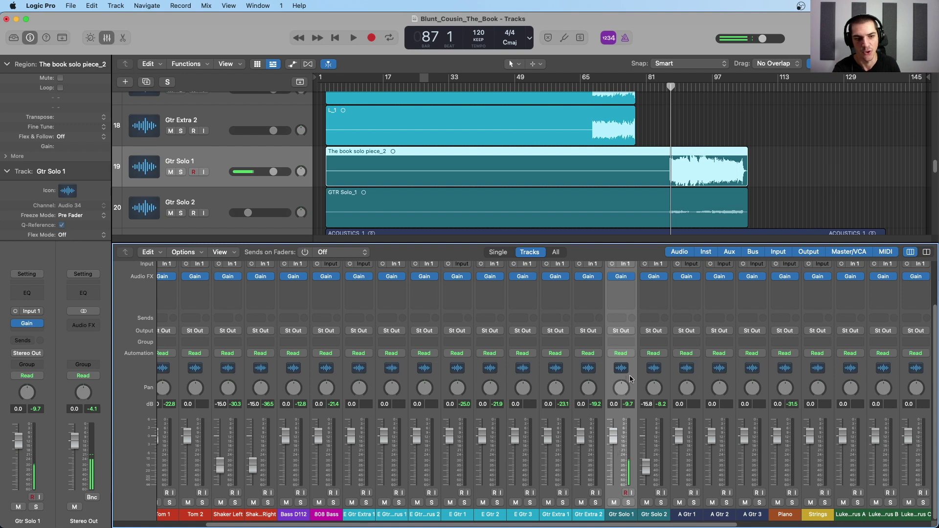
click(663, 427)
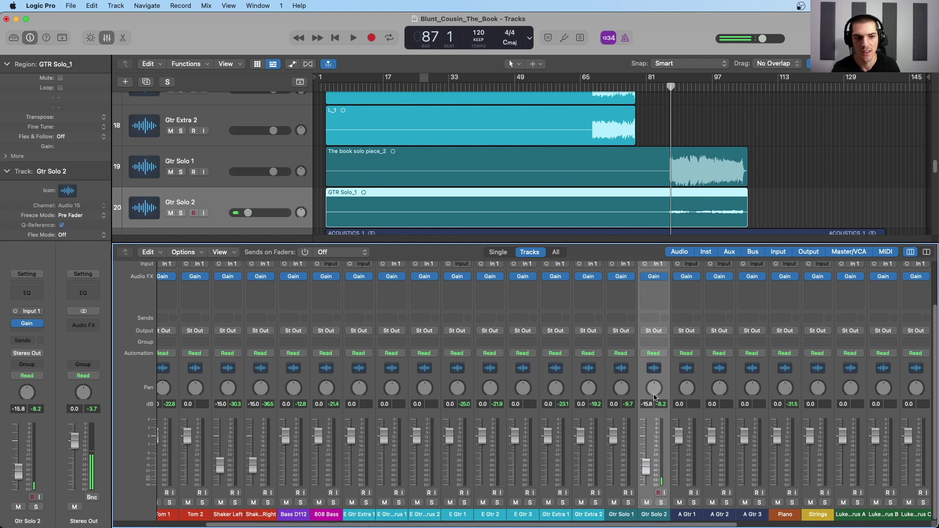
scroll(646, 321, up, 2)
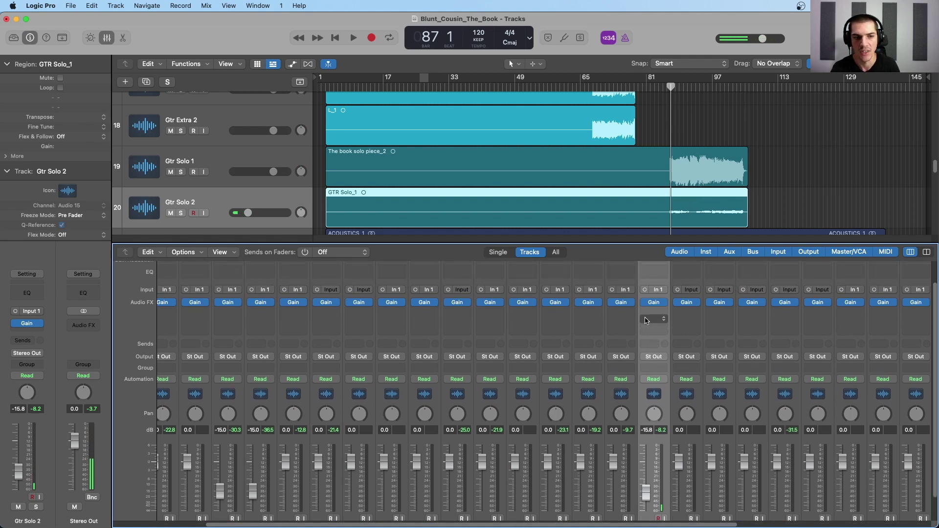
scroll(655, 317, down, 1)
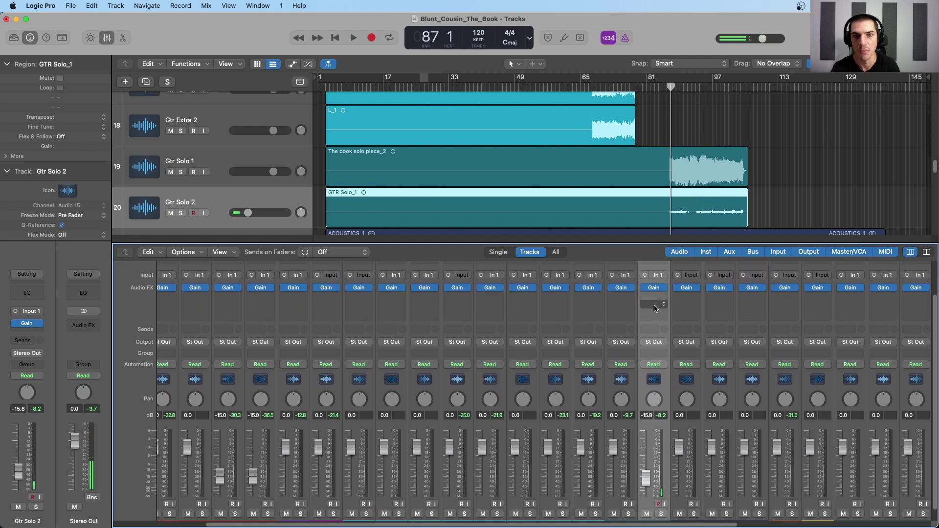
scroll(643, 355, down, 1)
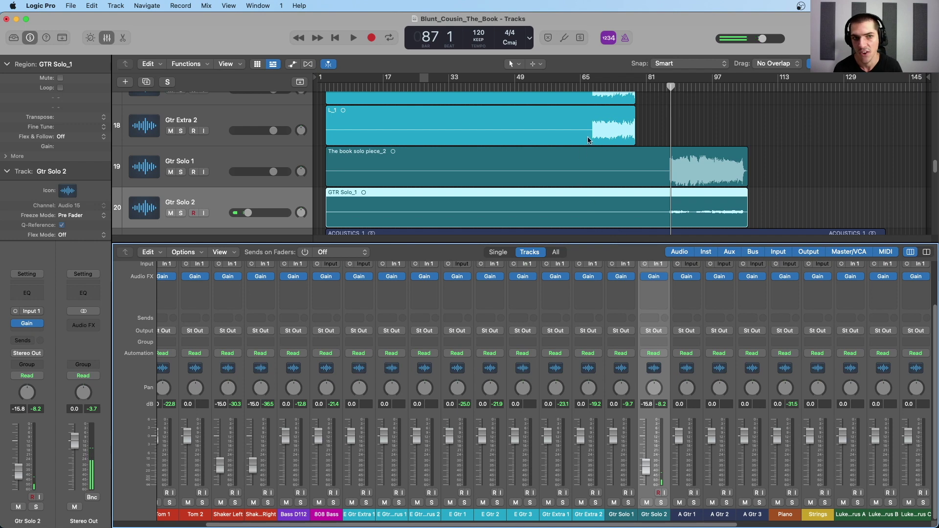
- Select A Gtr 1, play it from bar 123, raise its Gain plug-in to +8.4 dB, and hide the plug-in window
scroll(589, 141, down, 4)
click(637, 147)
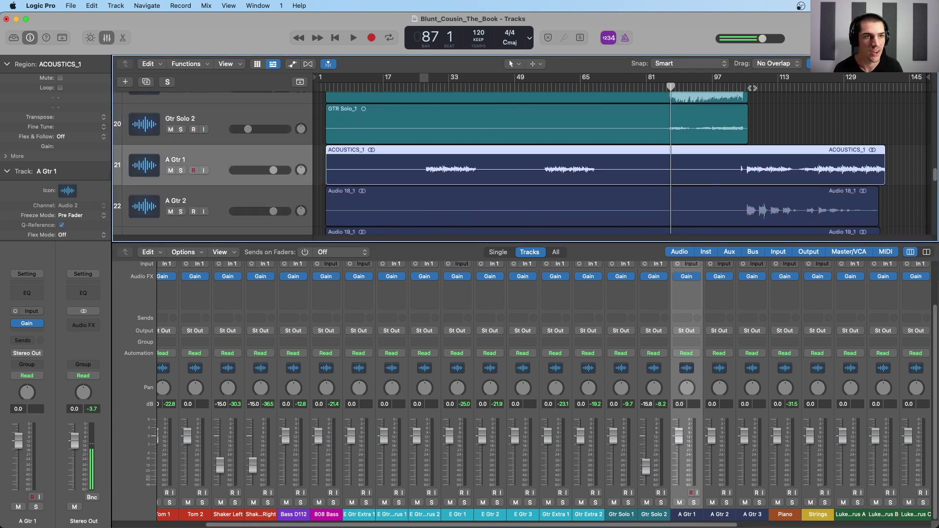
click(821, 87)
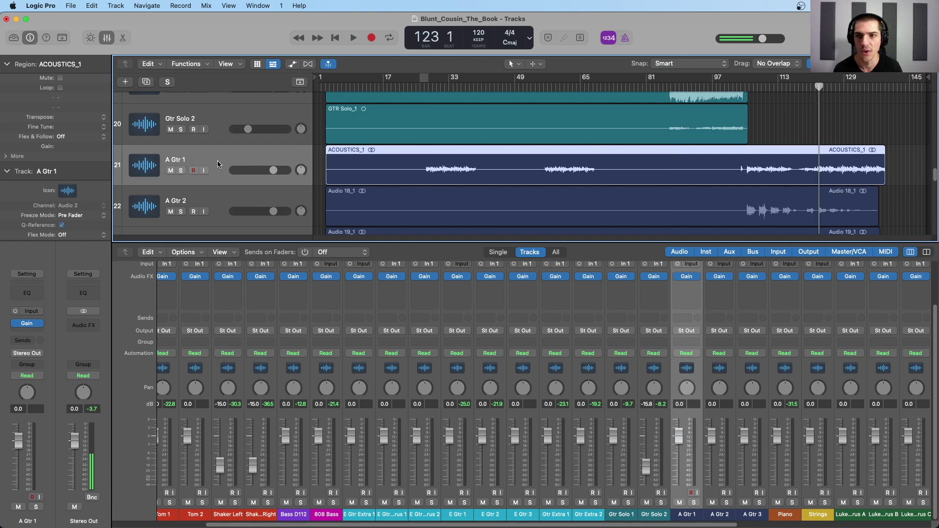
key(space)
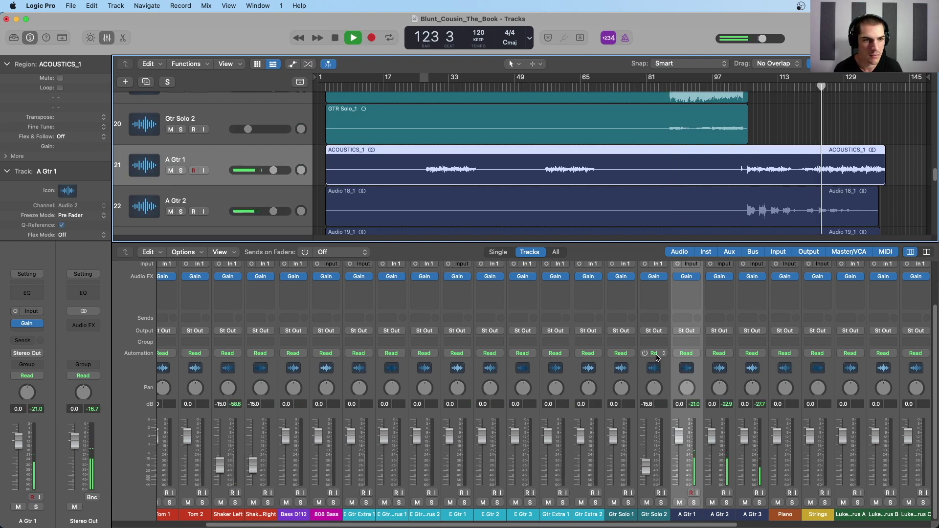
scroll(665, 354, right, 1)
scroll(664, 355, right, 7)
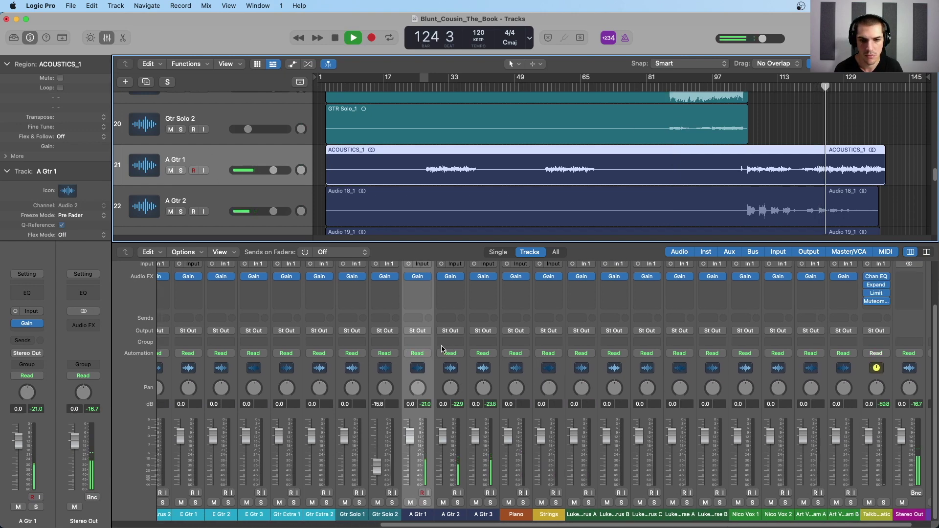
click(417, 276)
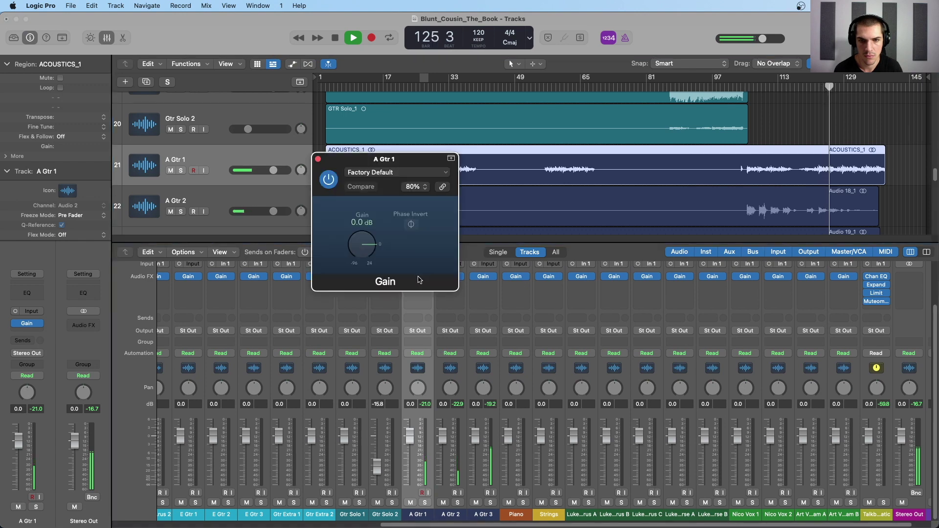
drag(358, 246, 361, 237)
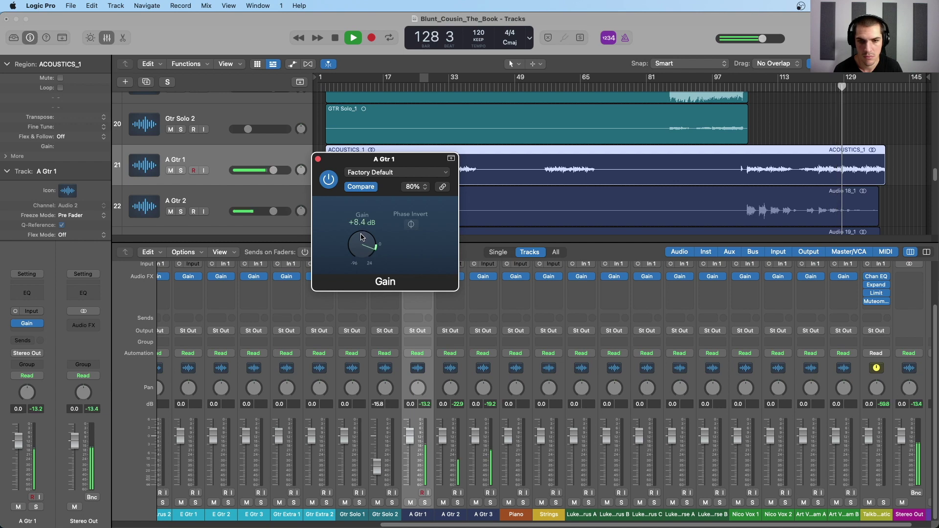
key(v)
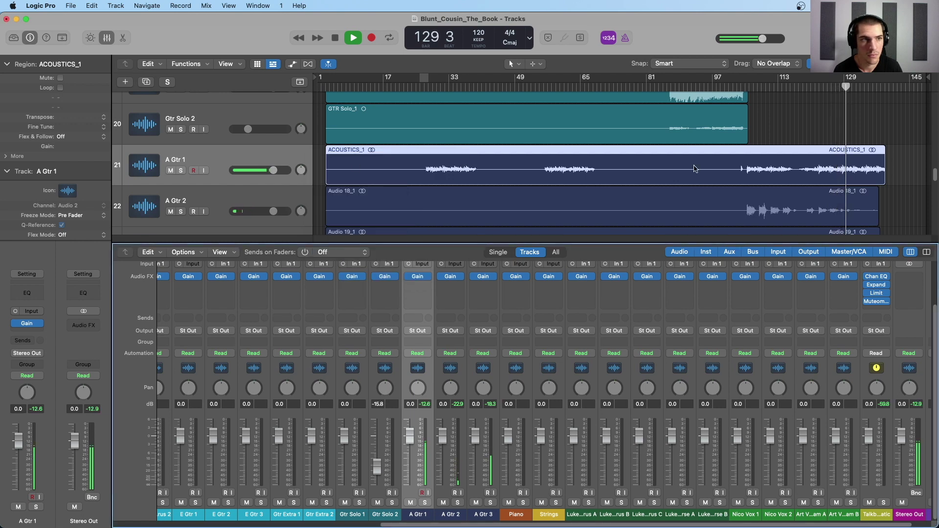
- Set A Gtr 2's Gain plug-in to +9.4 dB while replaying the section from about bar 122, and stop playback
scroll(695, 169, down, 2)
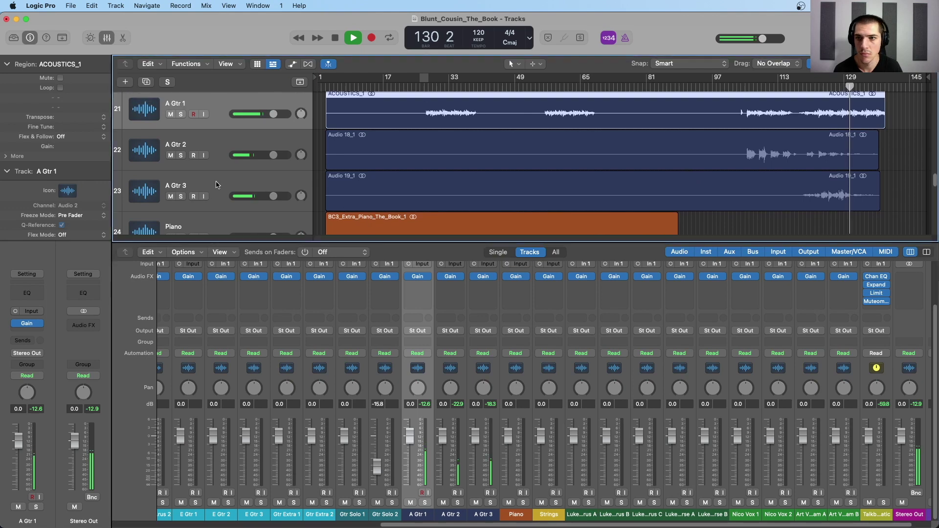
click(216, 185)
key(Down)
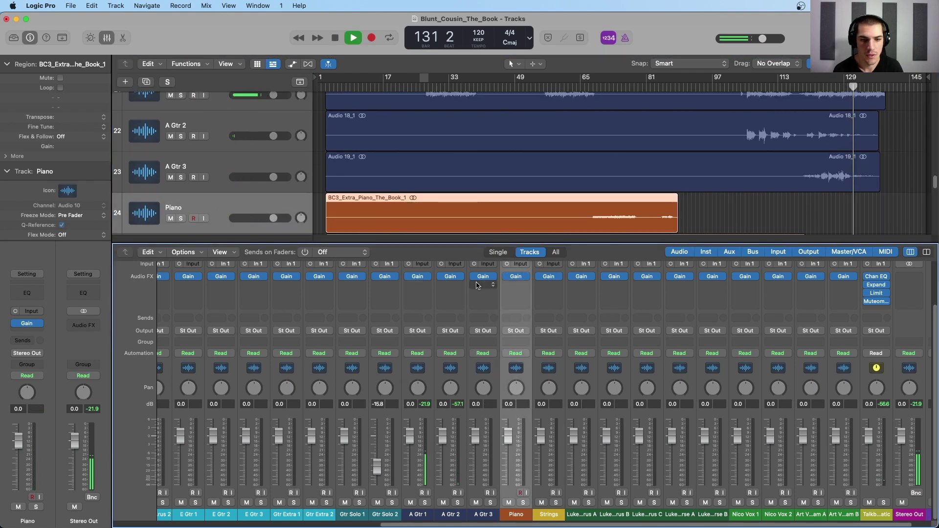
click(450, 276)
drag(363, 235, 359, 224)
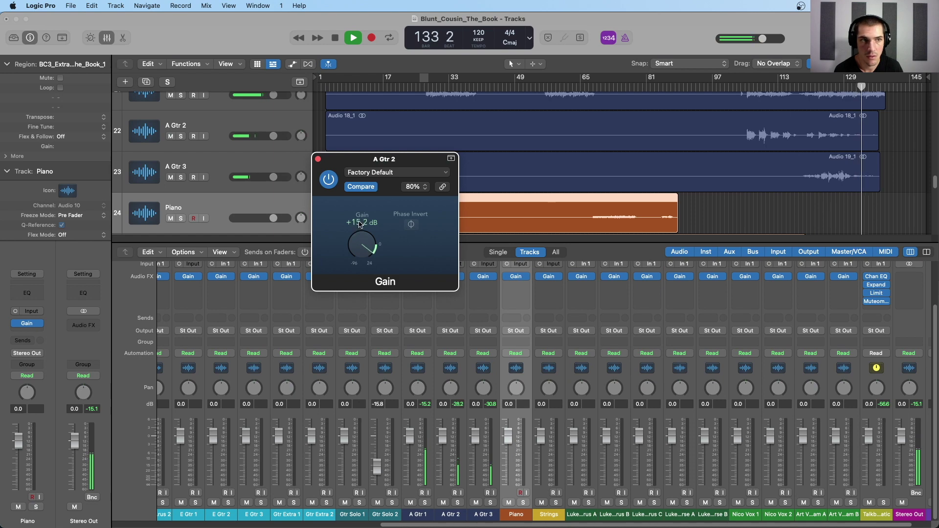
click(815, 92)
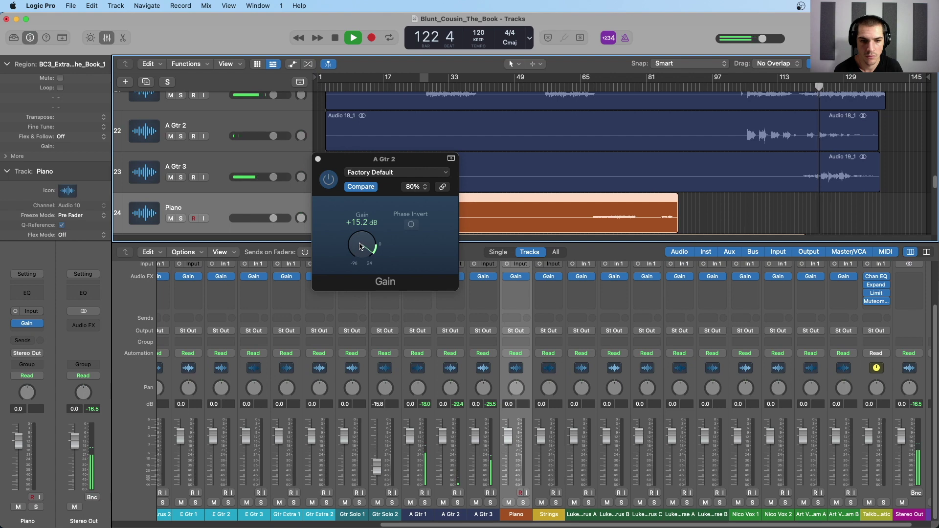
drag(361, 247, 359, 256)
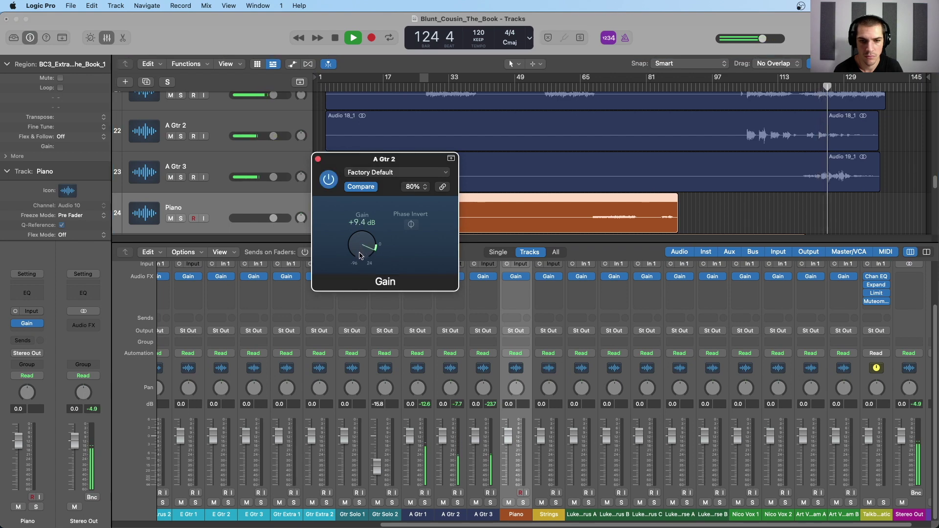
key(space)
- Select A Gtr 3, raise its Gain plug-in to +8.2 dB during playback, and close both open Gain windows
click(492, 332)
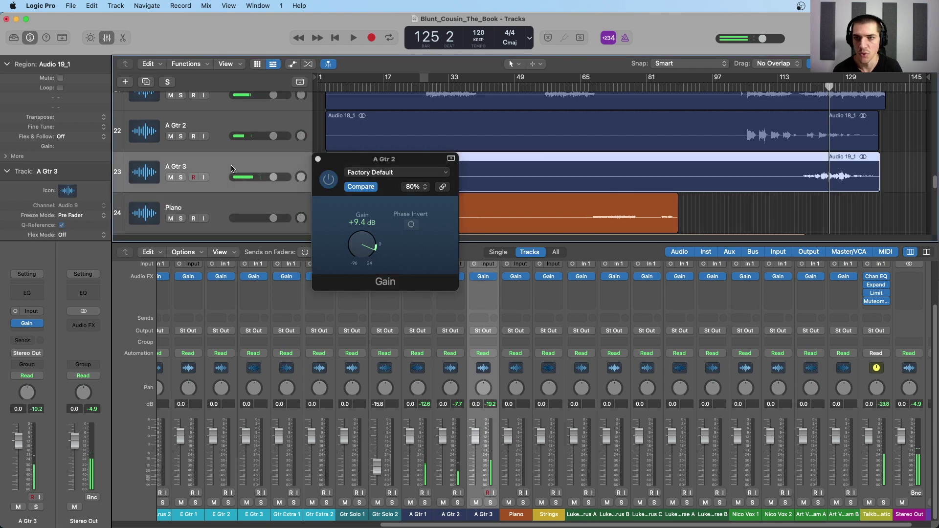
click(482, 277)
key(space)
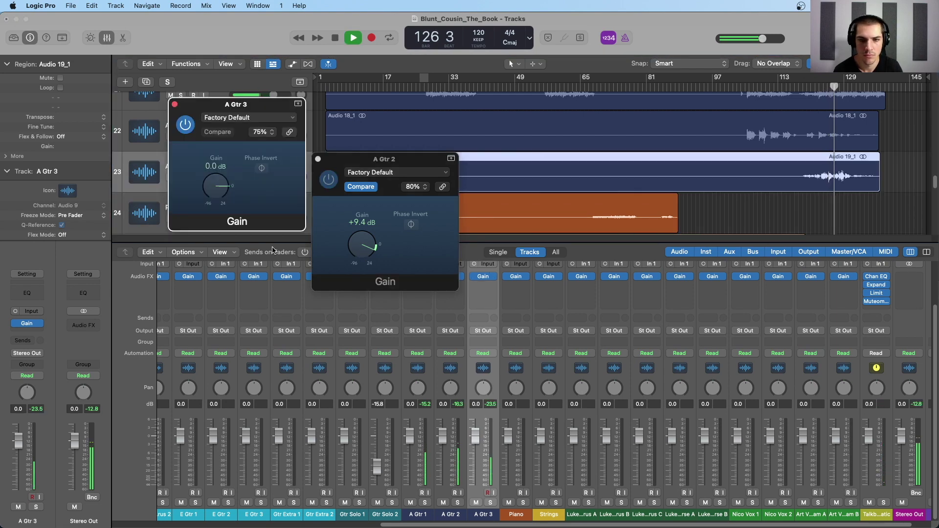
drag(216, 189, 217, 179)
key(space)
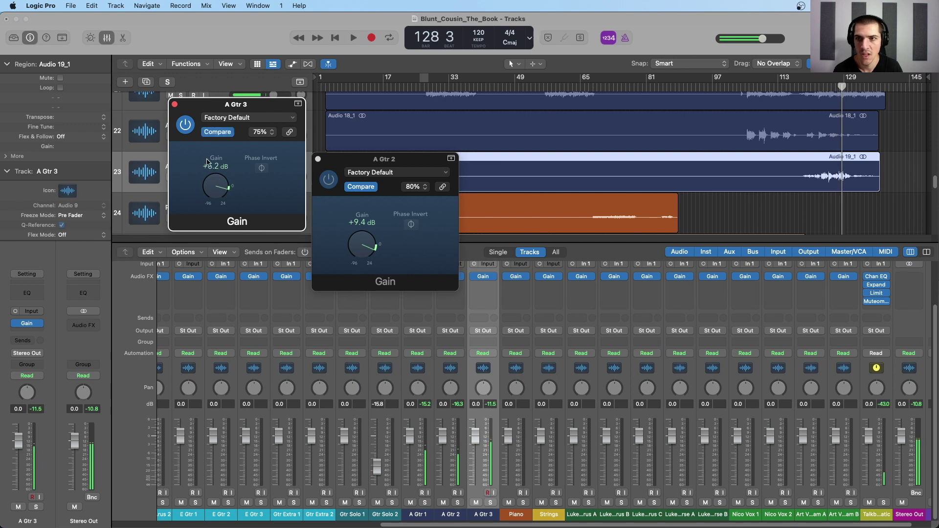
click(175, 104)
click(318, 159)
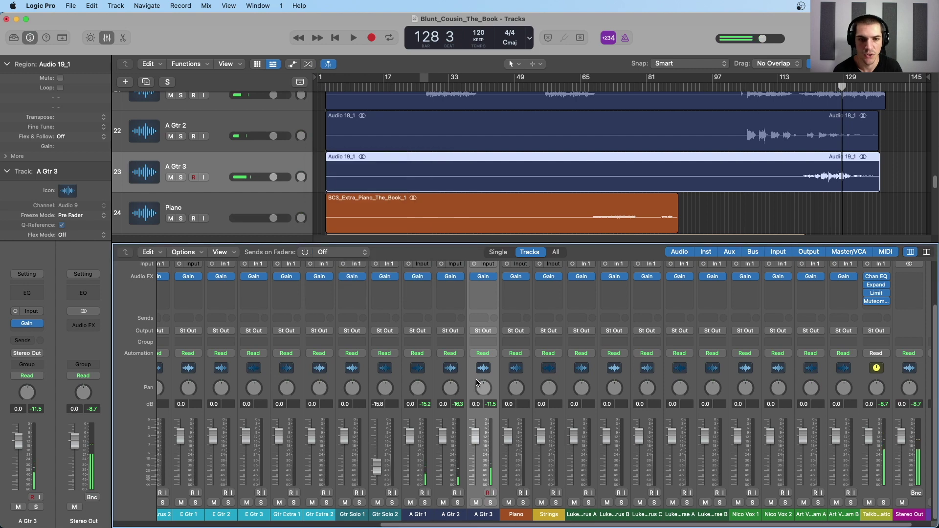
- Lower the A Gtr 2 and A Gtr 3 channel faders together to -10.0 dB and compare them with A Gtr 1's
shift+click(461, 410)
drag(442, 435, 443, 459)
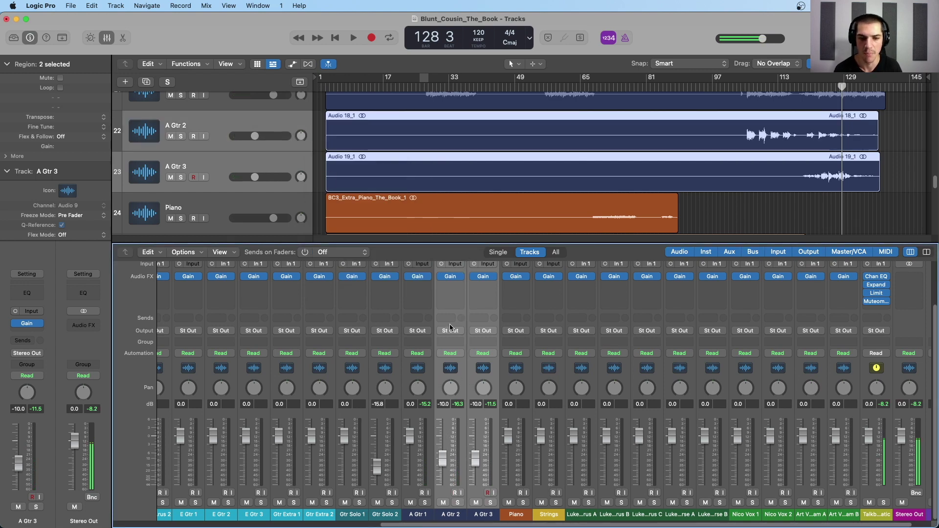
shift+click(424, 382)
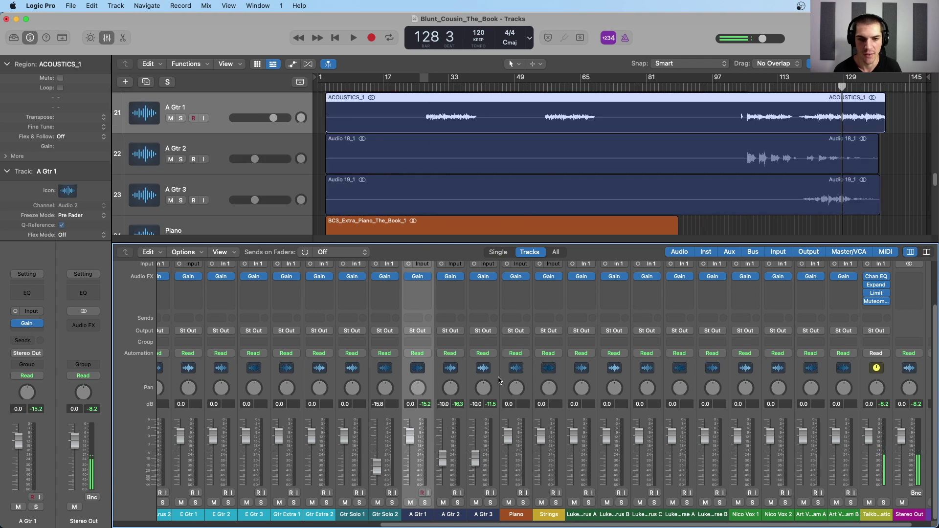
click(424, 387)
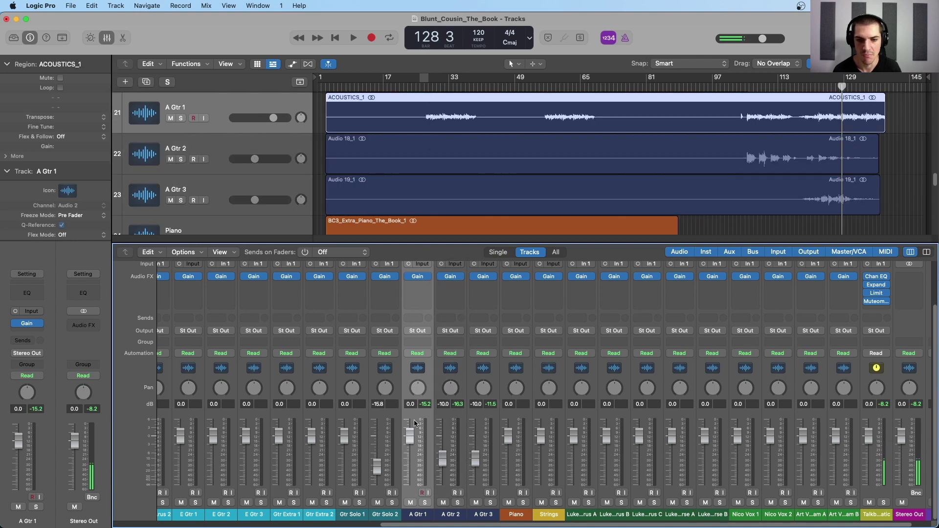
click(460, 380)
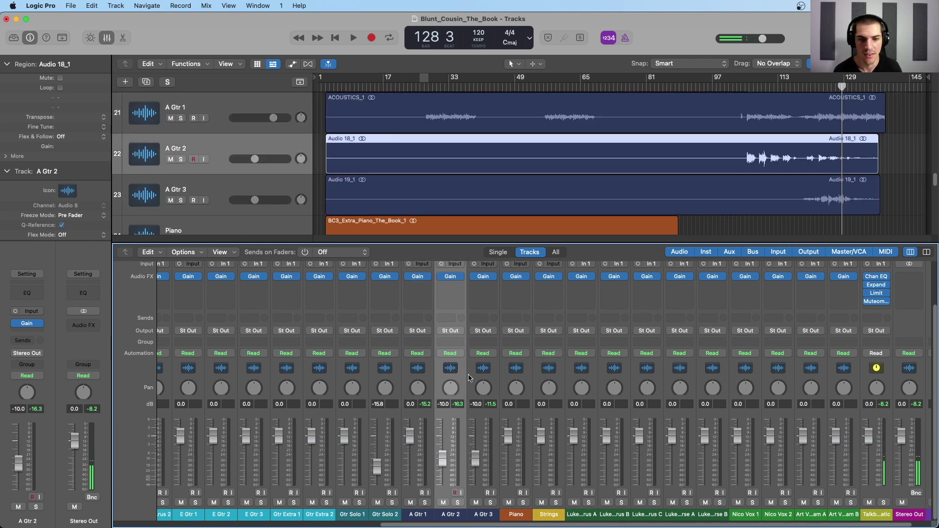
shift+click(491, 380)
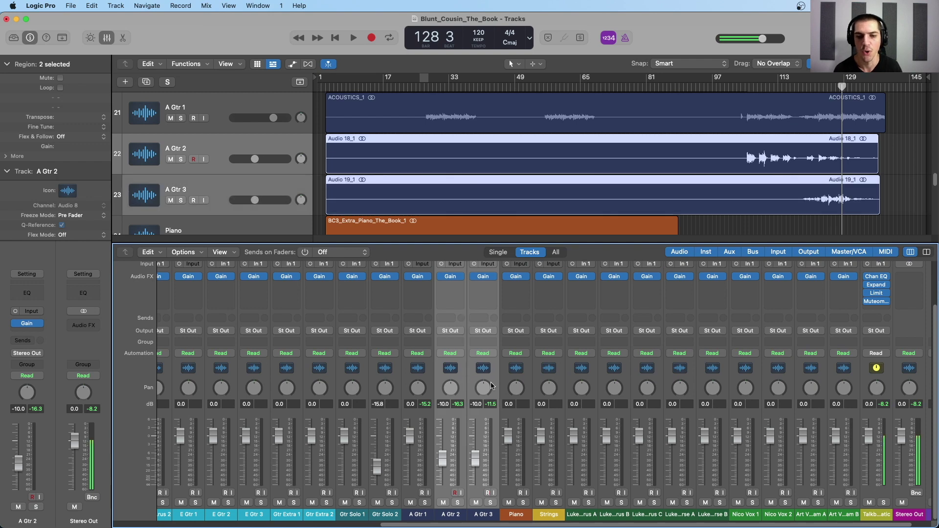
- Play the Piano from bar 68, raise its Gain plug-in to +13.8 dB, and close the window and stop playback
click(528, 377)
click(592, 87)
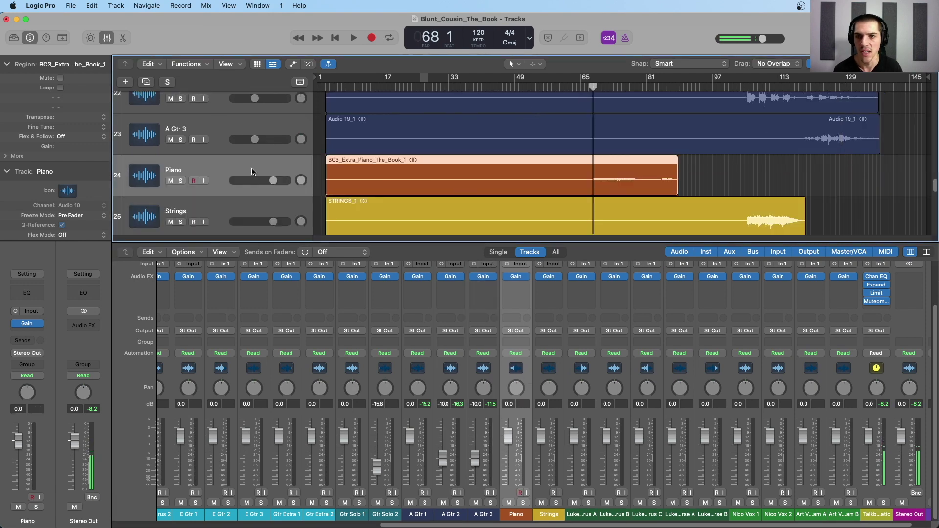
key(space)
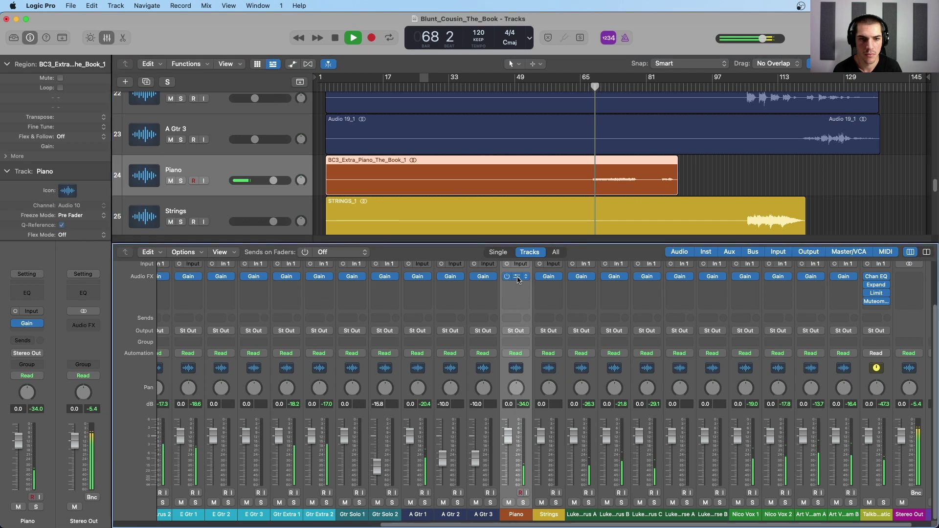
click(516, 277)
drag(360, 250, 358, 245)
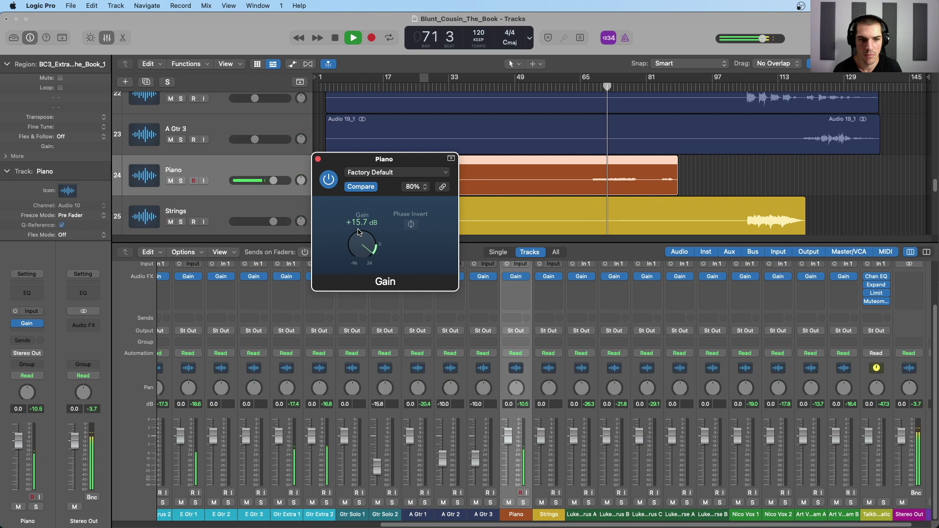
click(318, 159)
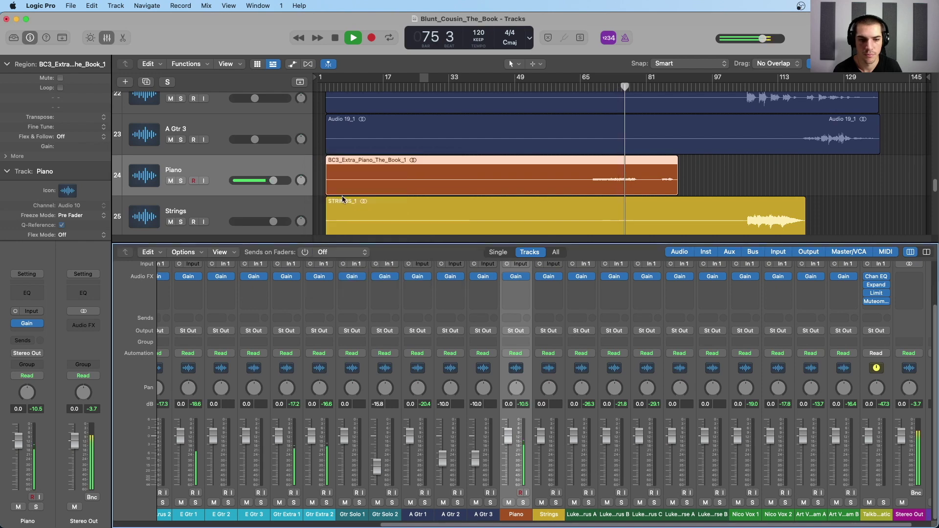
click(511, 277)
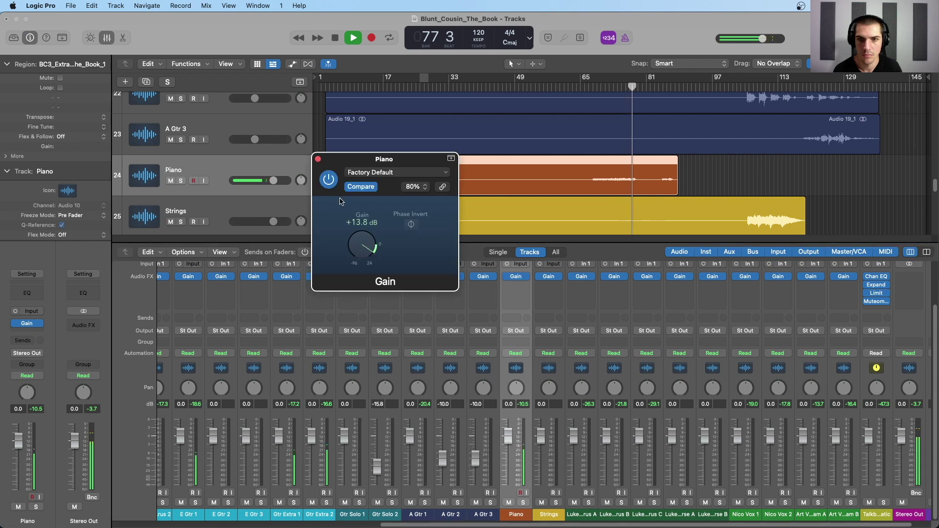
click(318, 160)
scroll(618, 179, down, 2)
key(space)
- Play the Strings from bar 107, raise their Gain plug-in to +6.2 dB, and stop playback and close the window
scroll(676, 103, down, 1)
click(753, 90)
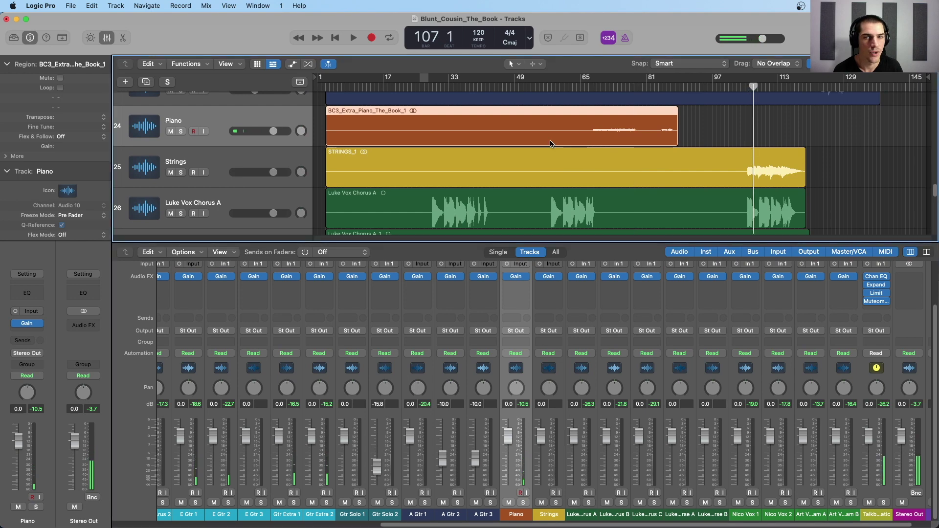
click(208, 159)
key(space)
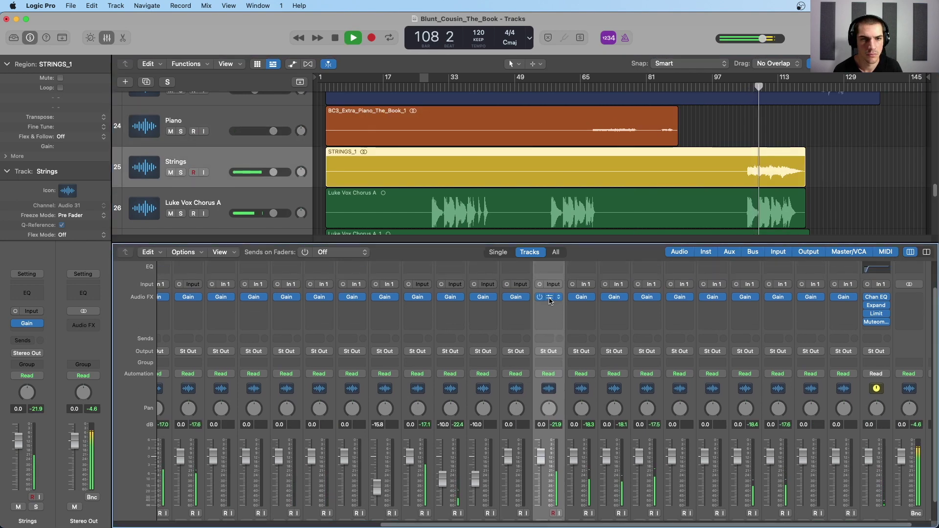
click(549, 297)
drag(362, 250, 363, 241)
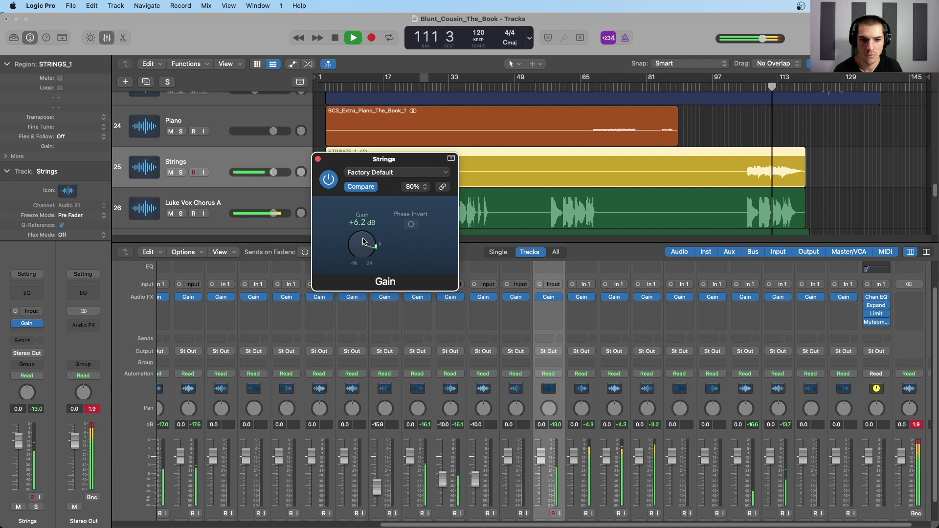
key(space)
click(318, 160)
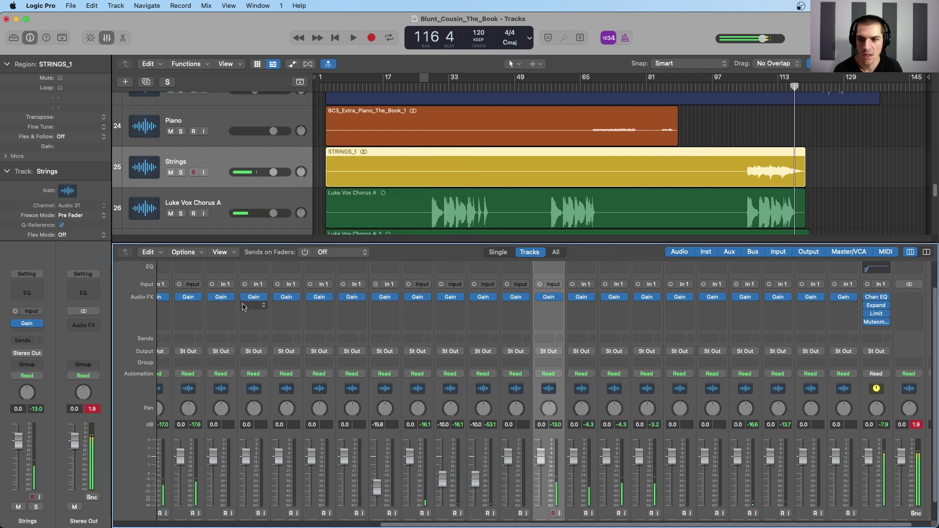
- Reset the Stereo Out peak reading and reduce the track heights with the Vox Chorus A region selected
click(92, 410)
click(772, 204)
key(super+Up)
scroll(759, 208, down, 2)
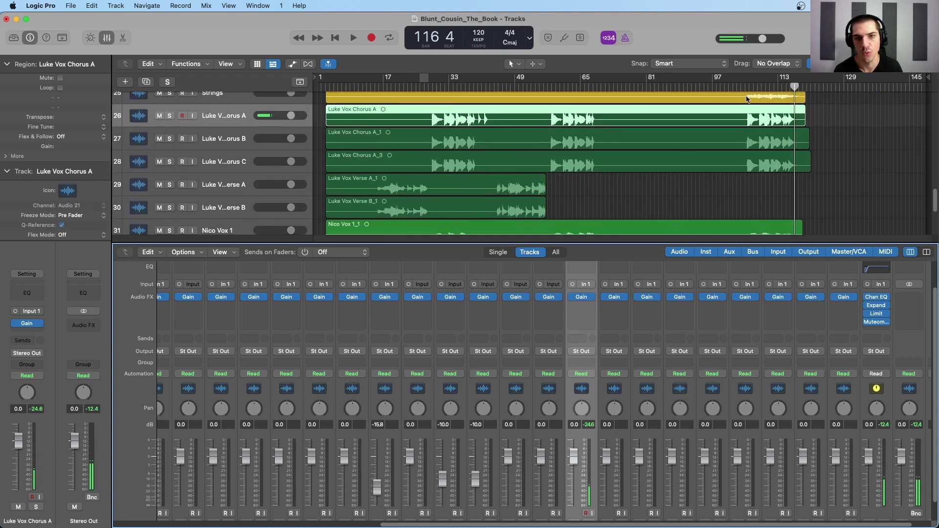
- Play the chorus vocals from bar 105 and lower the Vox Chorus A Gain plug-in to -10.5 dB
click(746, 78)
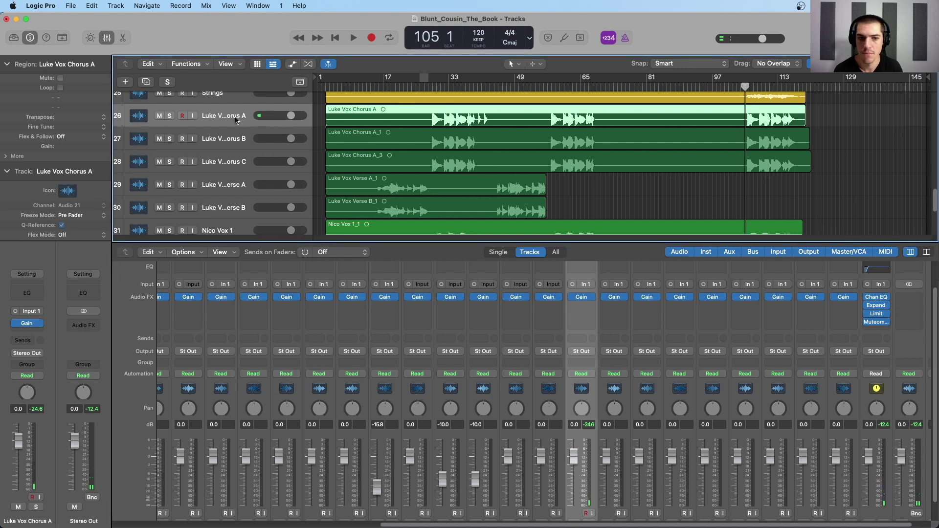
key(space)
scroll(541, 325, down, 2)
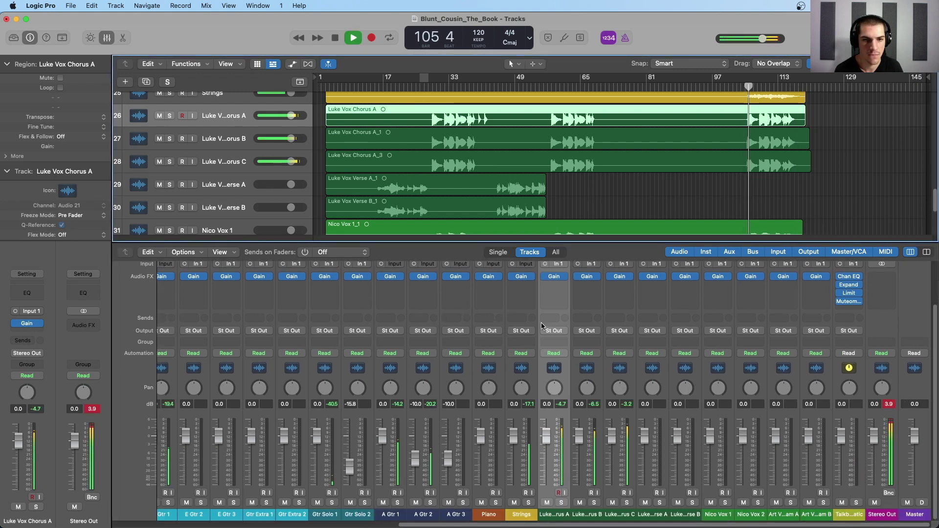
scroll(541, 326, up, 1)
click(554, 286)
drag(366, 250, 366, 262)
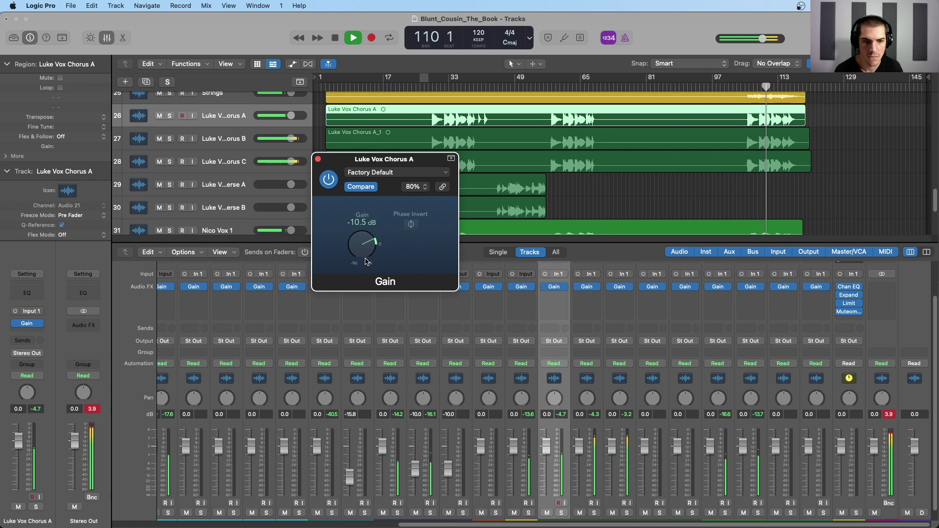
- Lower the Vox Chorus B Gain plug-in to -5.6 dB and Vox Chorus C's to -7.8 dB, and reset the Stereo Out peak reading
click(587, 287)
mouse_move(367, 270)
mouse_down()
mouse_move(375, 278)
mouse_move(374, 266)
mouse_up()
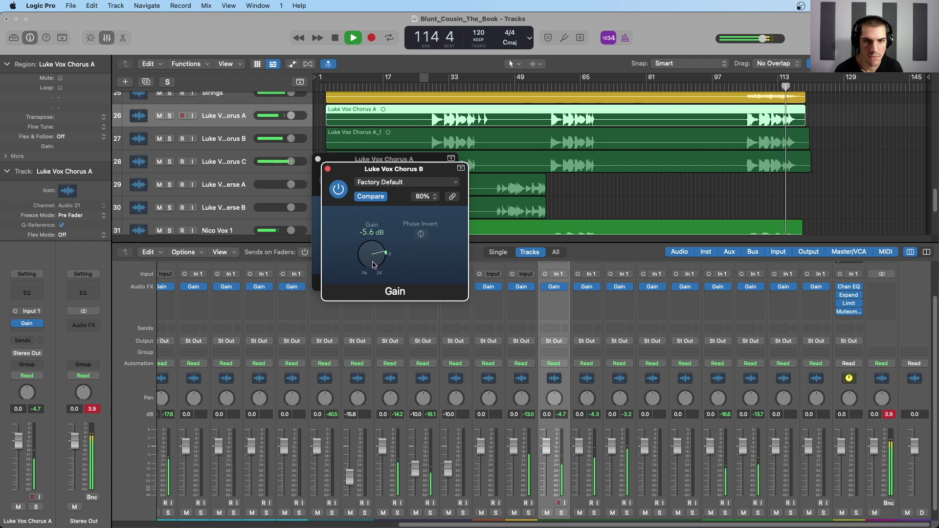
click(617, 287)
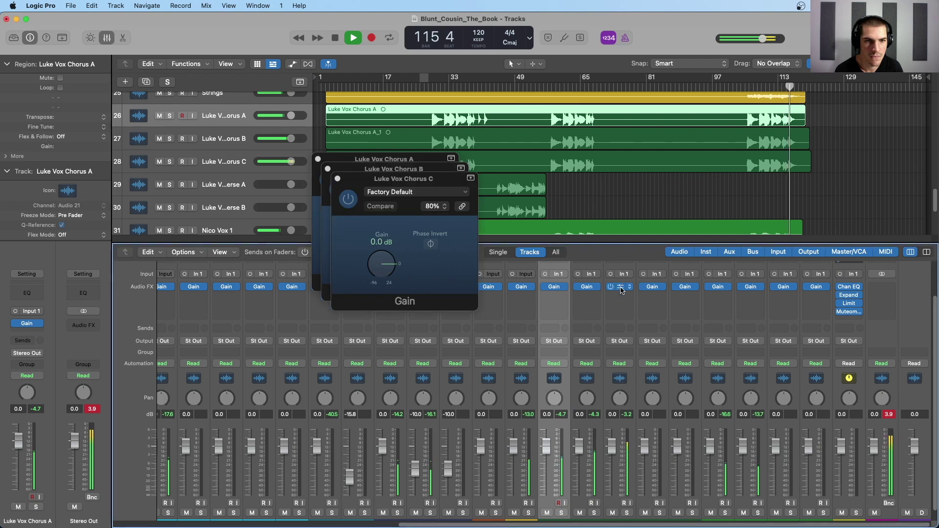
click(746, 82)
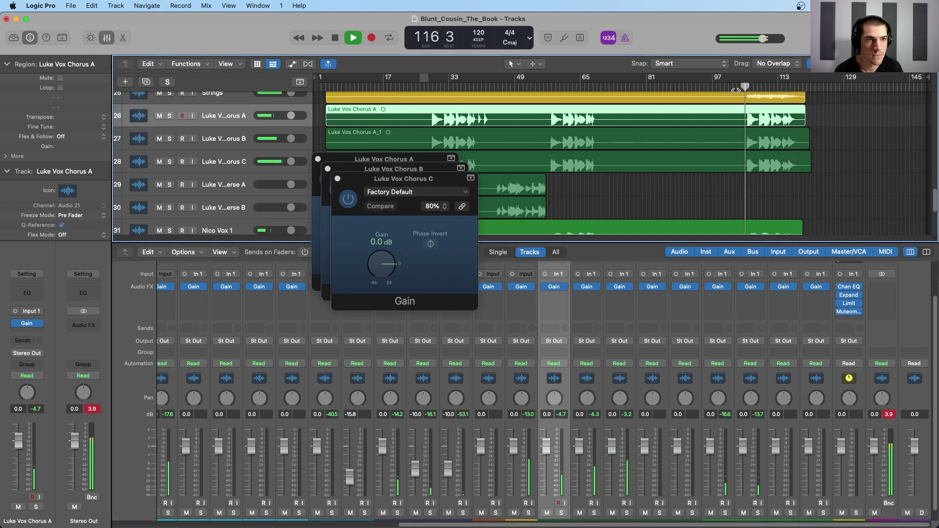
drag(394, 265, 376, 277)
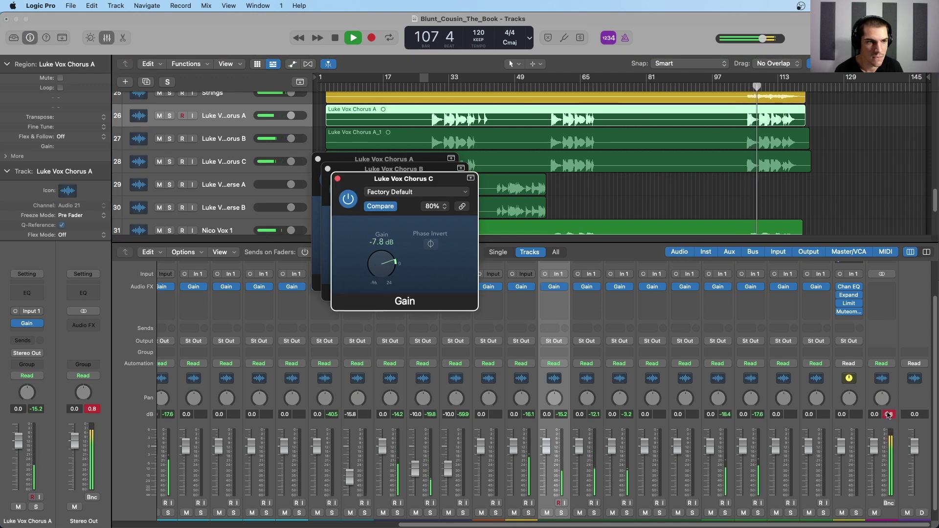
click(796, 386)
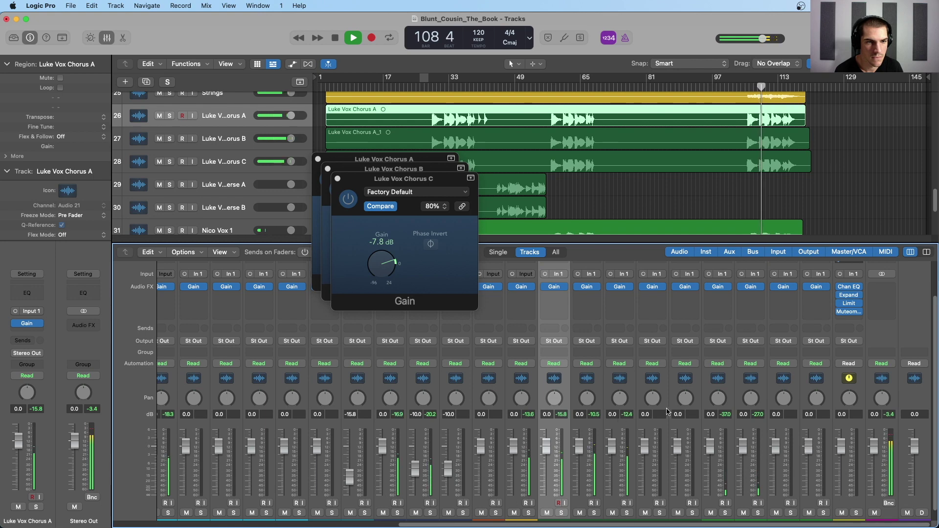
- Stop playback, place the playhead at bar 44, and select the Vox Verse A channel
scroll(695, 393, down, 2)
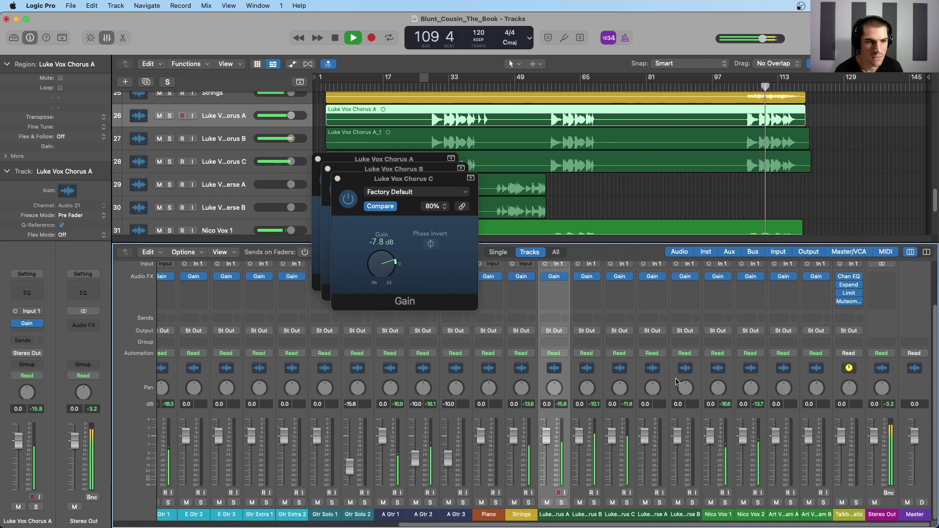
click(724, 392)
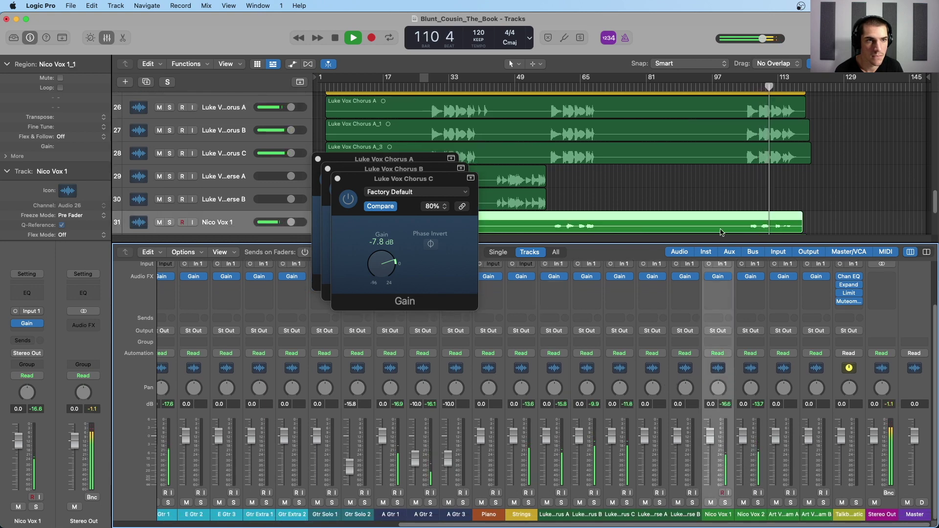
click(664, 369)
key(space)
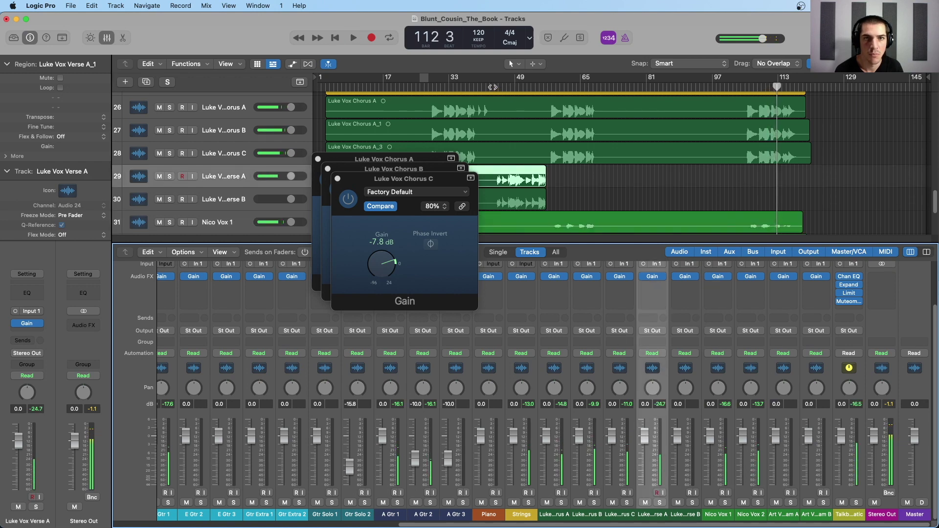
click(495, 87)
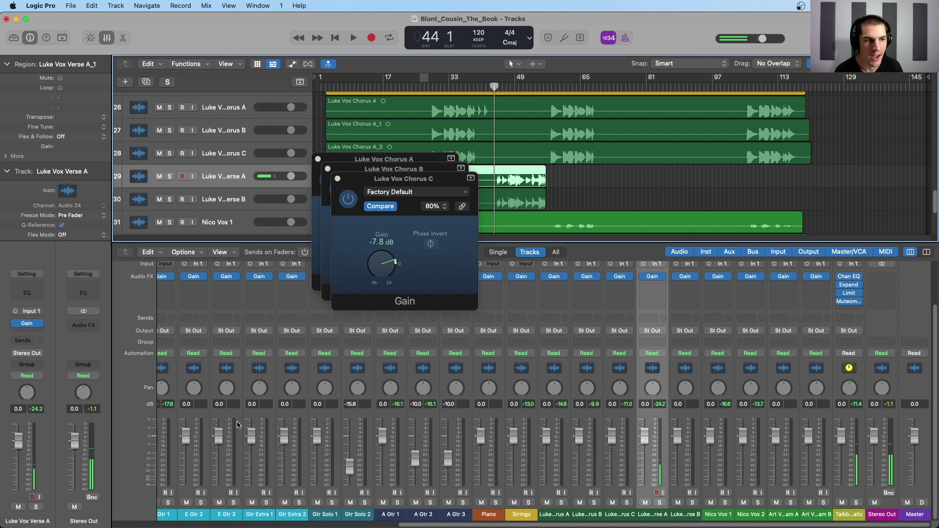
click(554, 368)
shift+click(620, 368)
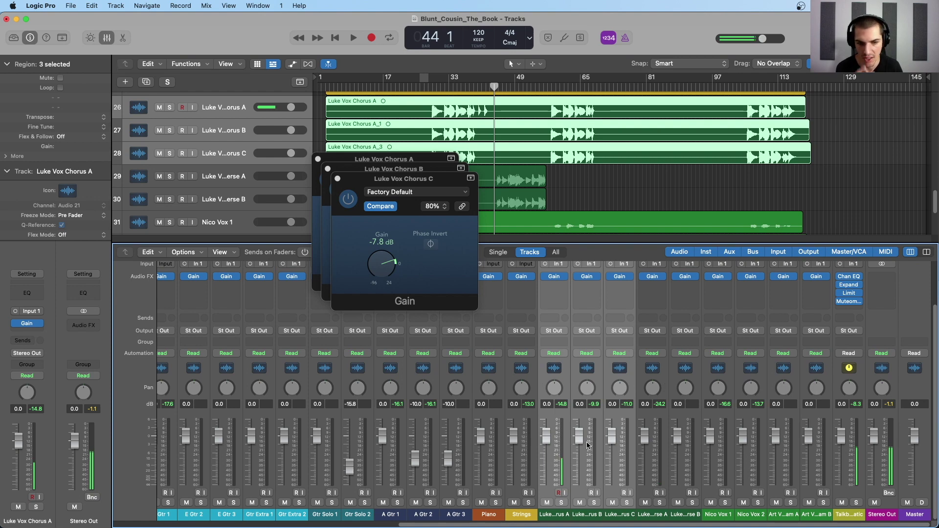
click(661, 384)
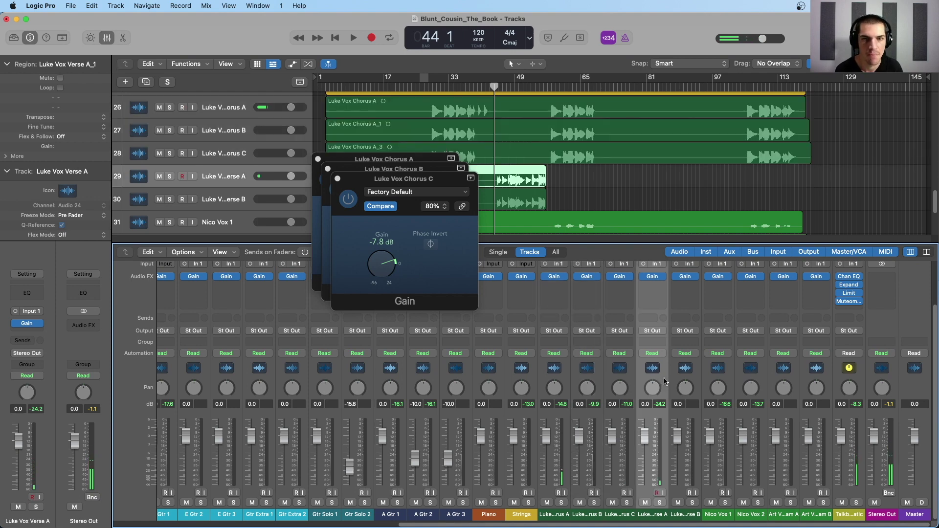
- Play from bar 44, lower the Gain plug-ins of Vox Verse A to -5.7 dB and Vox Verse B to -5.9 dB, and stop playback
key(space)
click(652, 277)
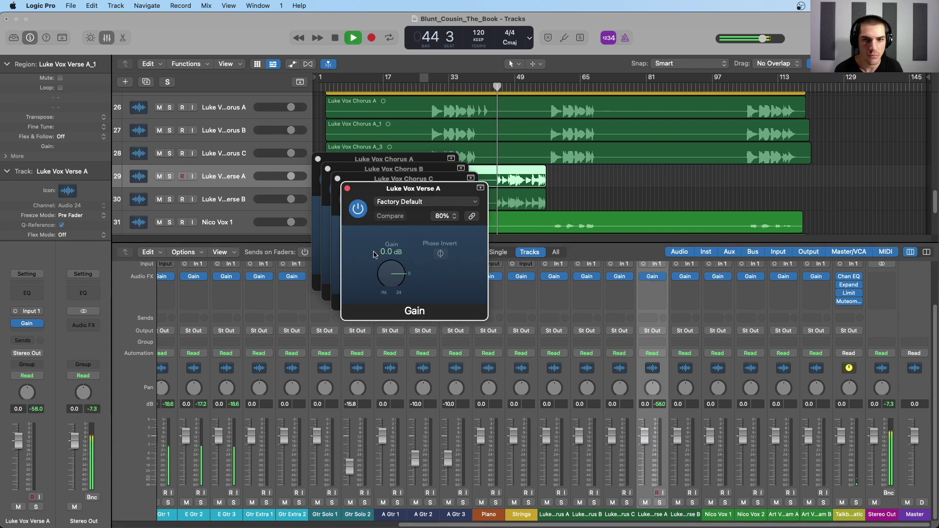
drag(398, 277, 396, 282)
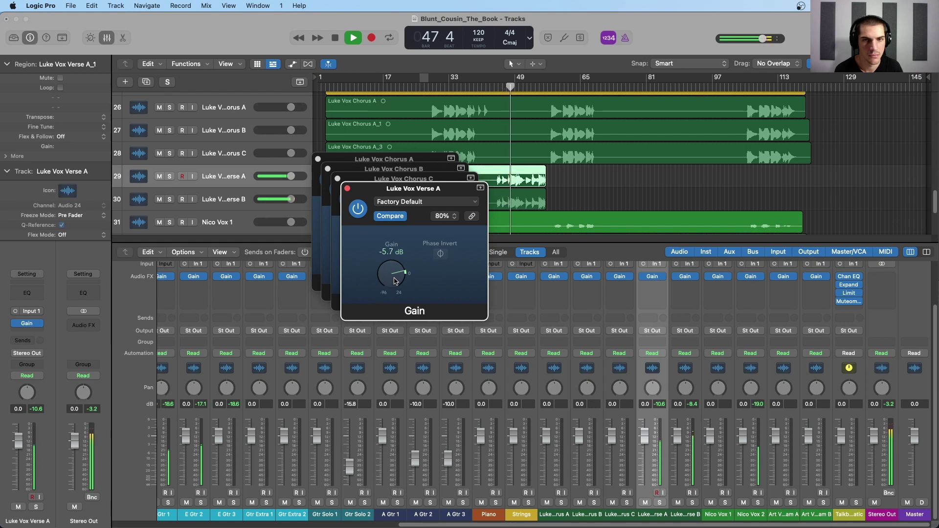
click(684, 278)
drag(397, 285, 397, 294)
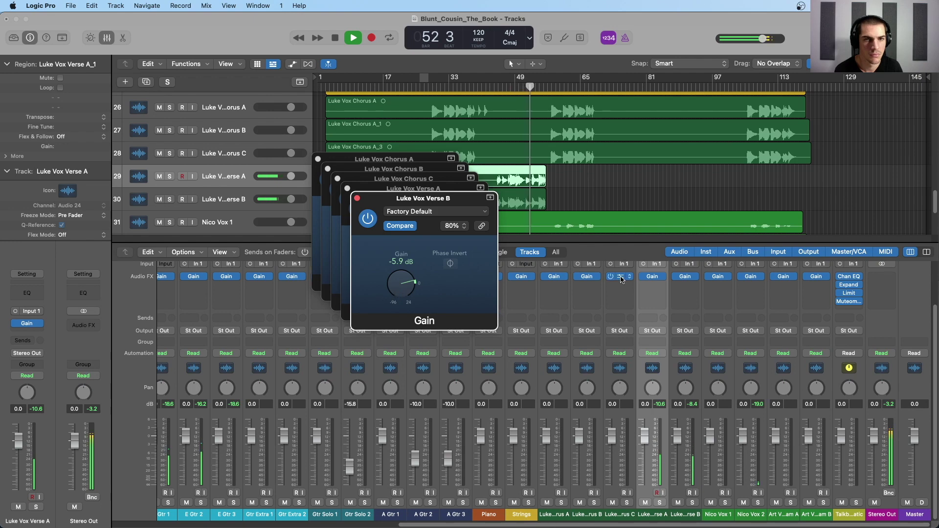
key(space)
- Play Vox 1 on track 31 from bar 30, raise its Gain plug-in to +0.9 dB, and copy that plug-in to Vox 2
scroll(587, 163, down, 2)
scroll(587, 163, down, 3)
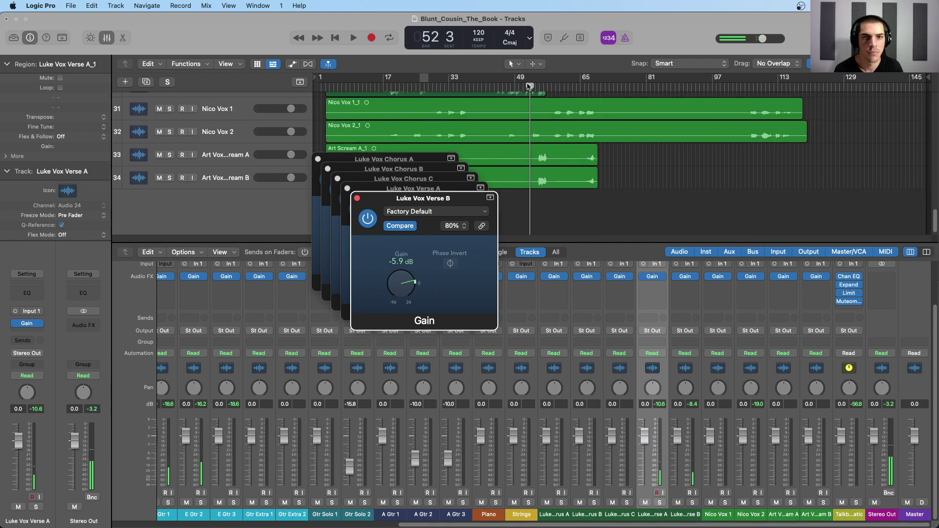
click(437, 89)
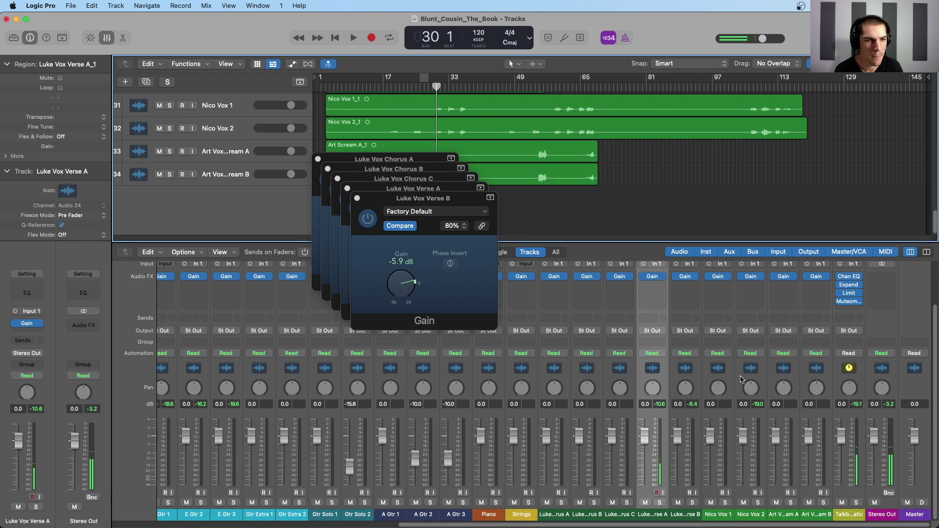
click(718, 342)
key(space)
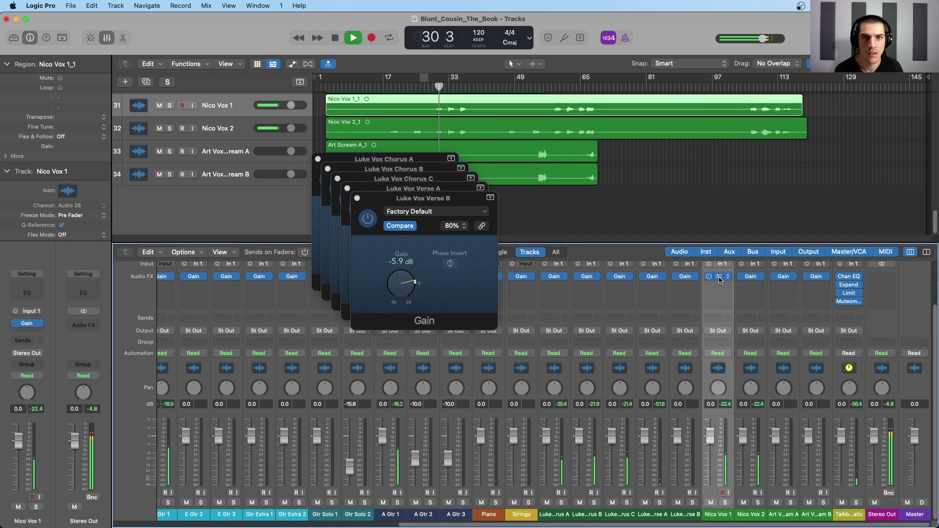
click(718, 277)
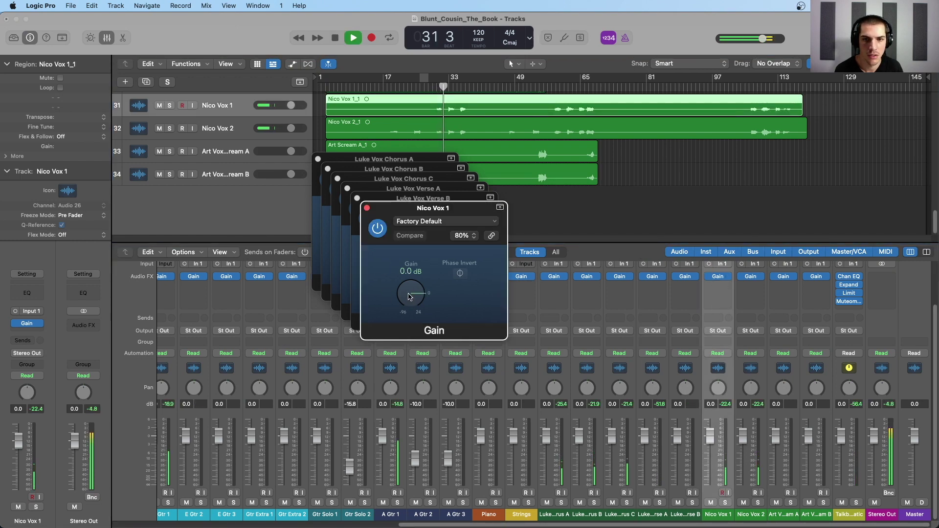
drag(410, 296, 410, 295)
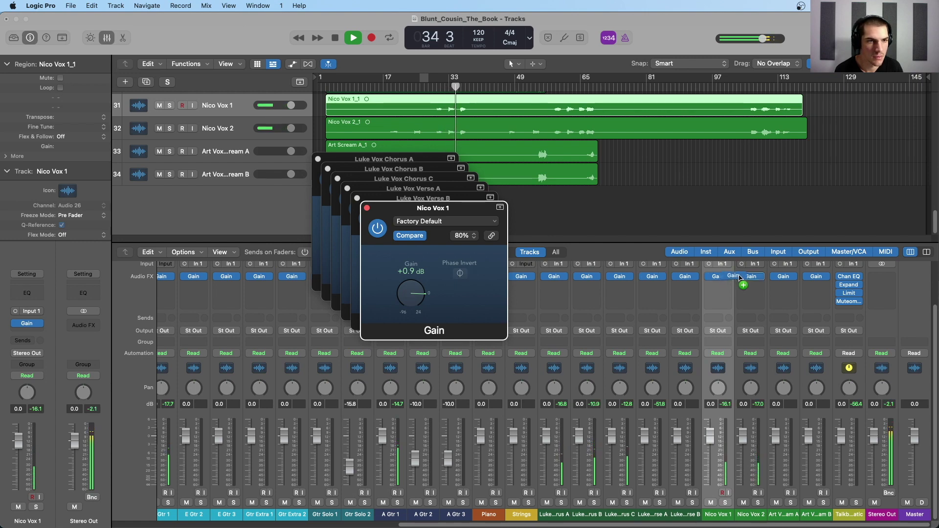
- Play Vox Scream A from bar 53 and lower its Gain plug-in to -5.4 dB
click(783, 278)
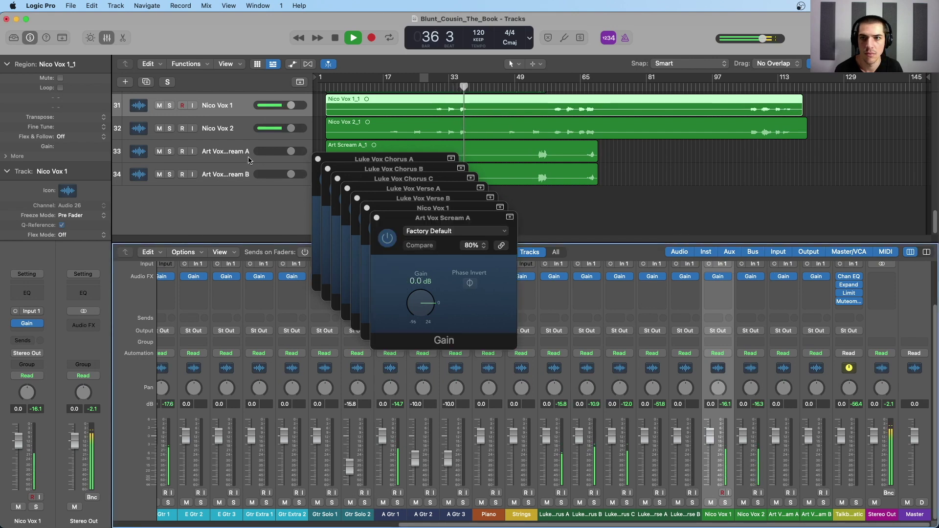
click(534, 79)
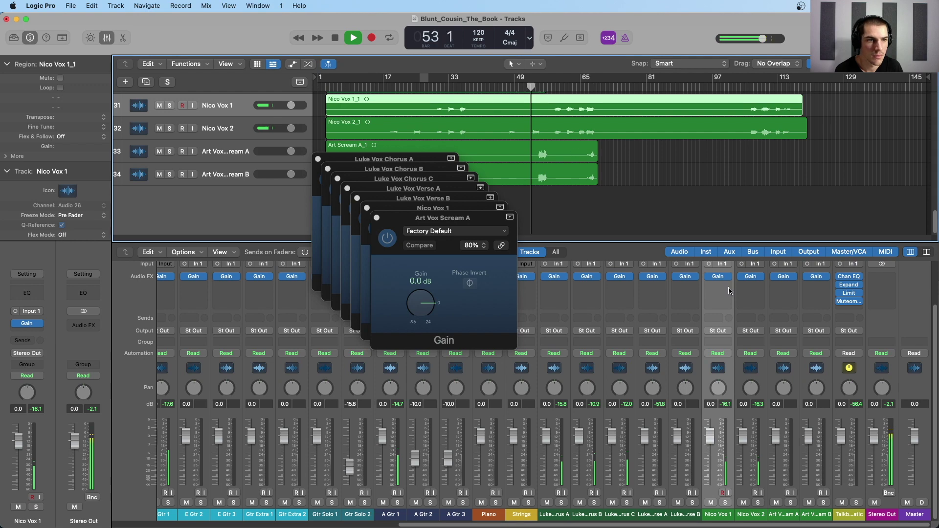
key(space)
key(space)
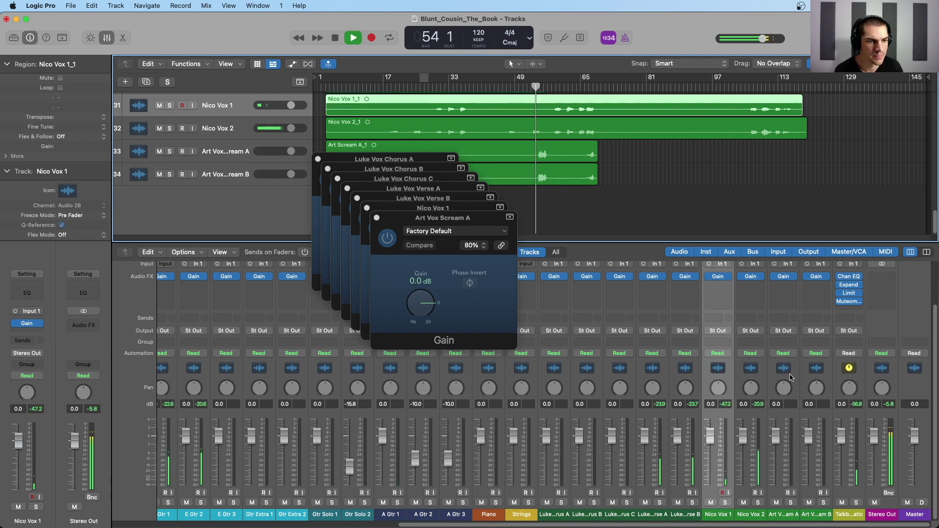
click(793, 378)
key(super+w)
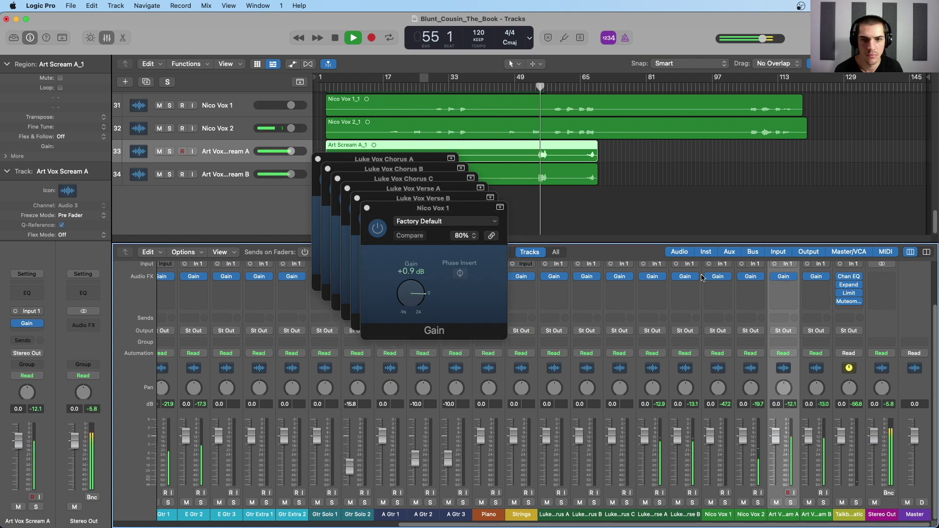
click(784, 277)
drag(422, 307, 422, 315)
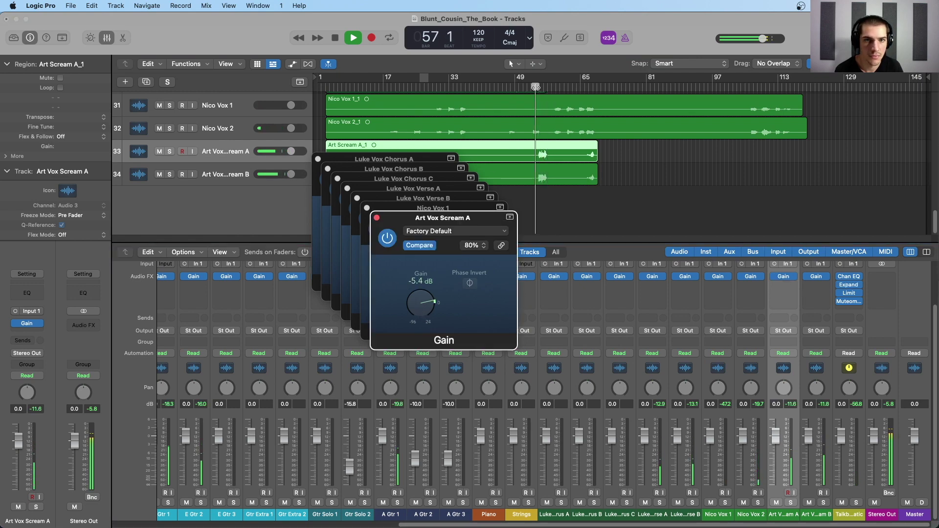
- Replay the scream vocals from about bar 54, save the project, and stop playback
click(536, 88)
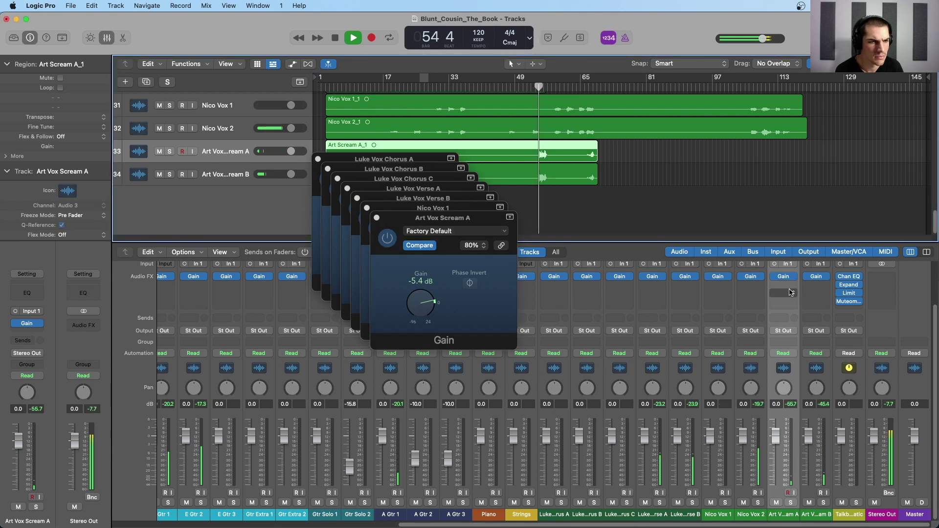
key(super+s)
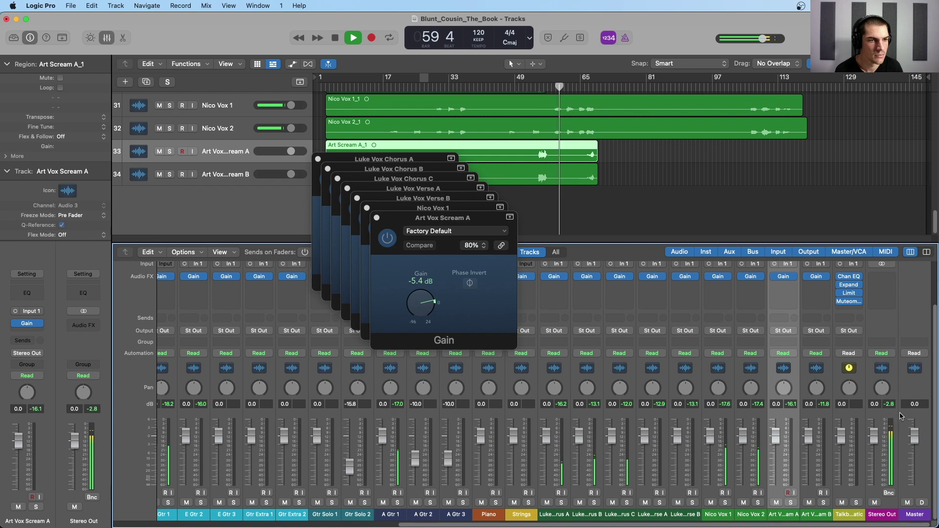
mouse_move(841, 307)
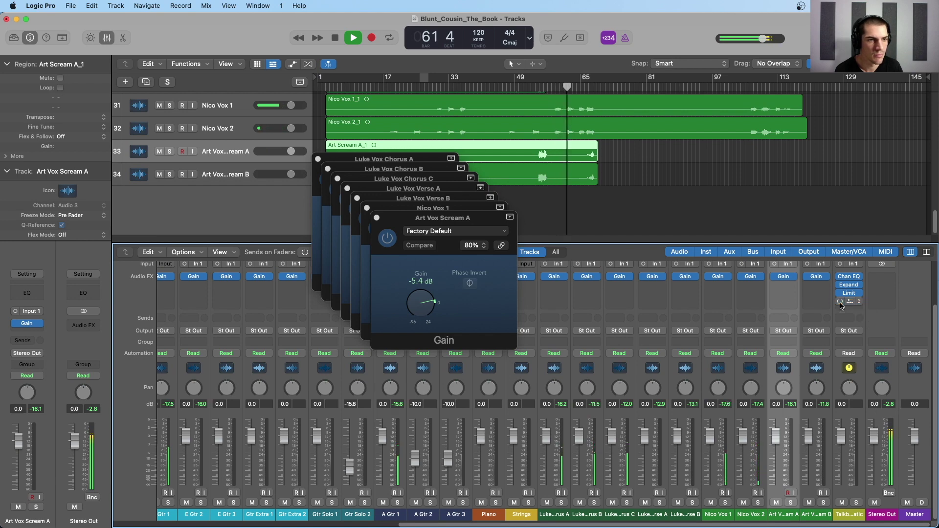
key(space)
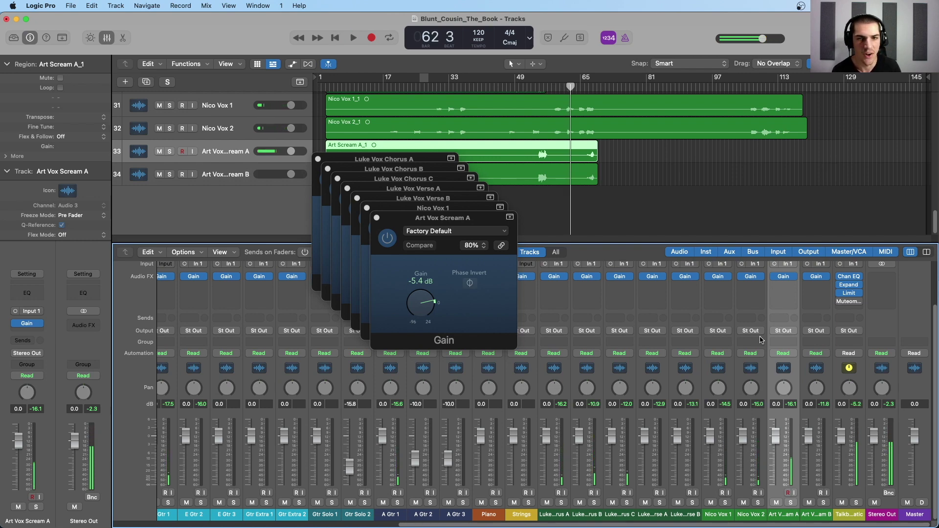
- Close all the open vocal Gain plug-in windows and reduce the track heights
click(377, 218)
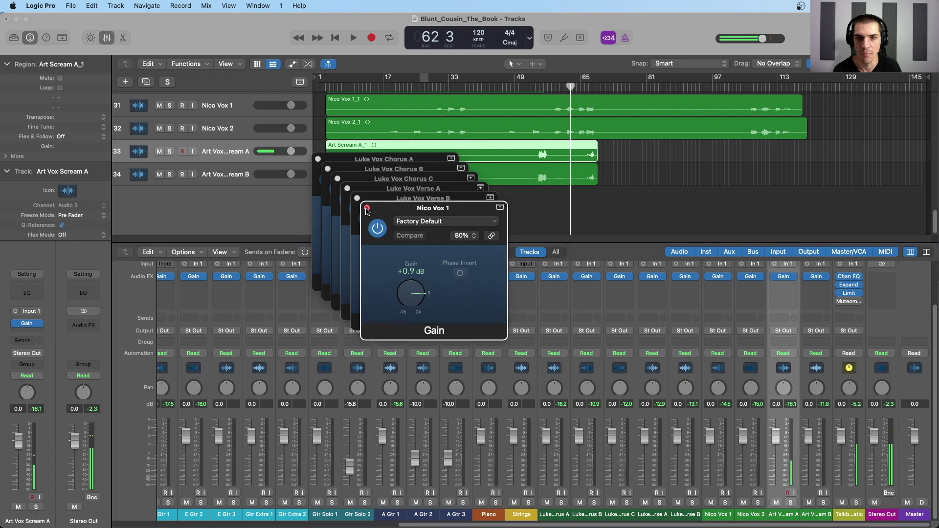
click(367, 208)
click(357, 198)
click(348, 189)
click(338, 178)
click(328, 169)
click(318, 159)
key(super+Up)
key(super+Up)
key(super+Up)
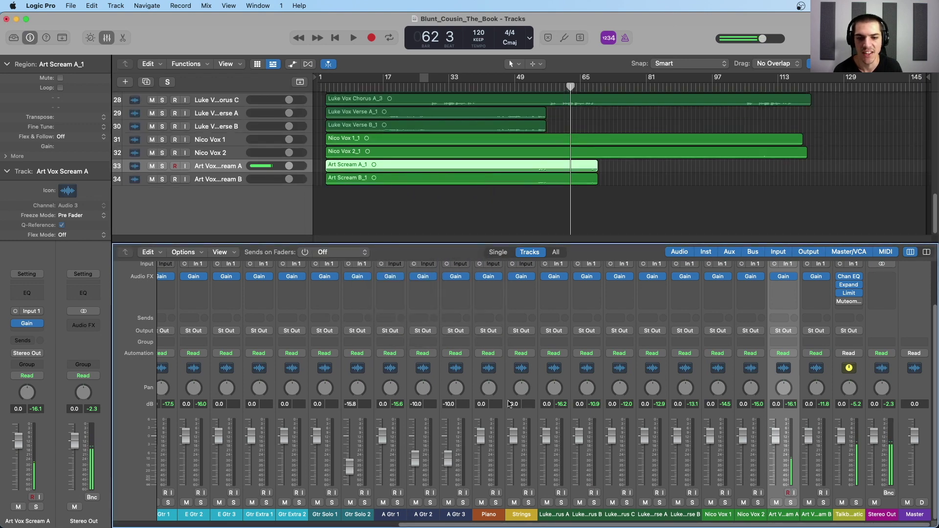
- Select the Vox Scream B channel and review the peak levels of the mixer channels from Kick to Stereo Out
scroll(592, 384, left, 10)
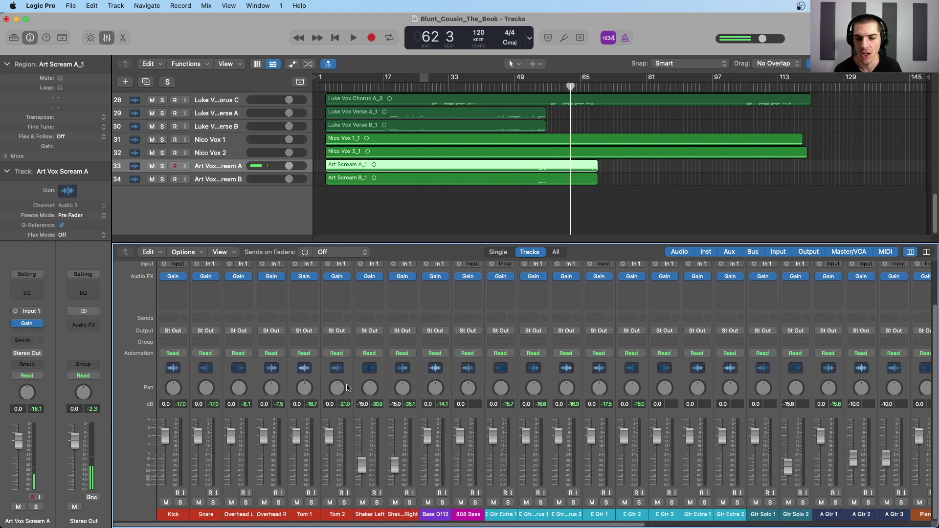
scroll(410, 392, right, 10)
click(831, 381)
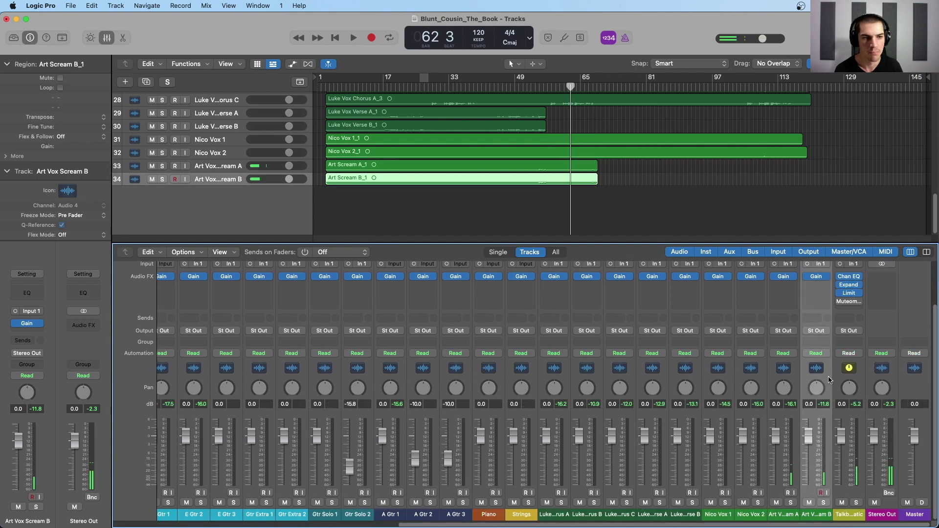
scroll(767, 380, left, 10)
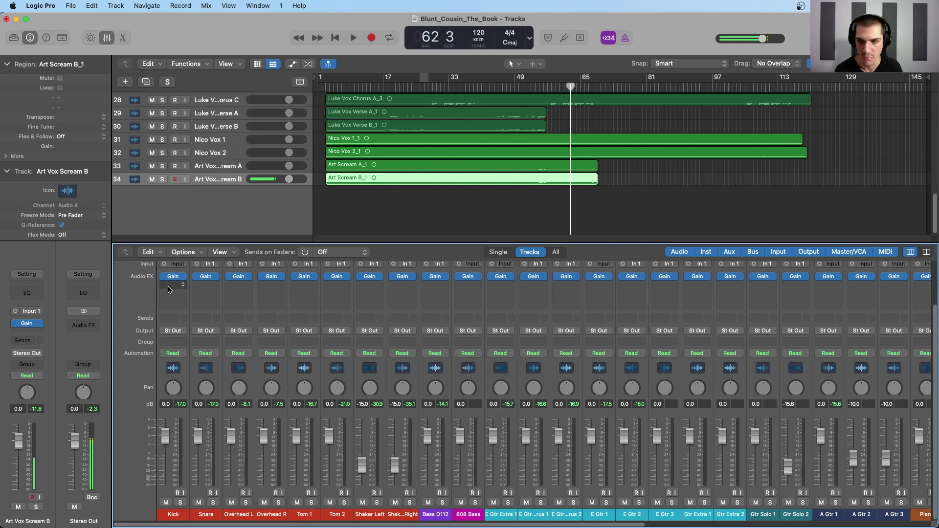
scroll(235, 405, right, 10)
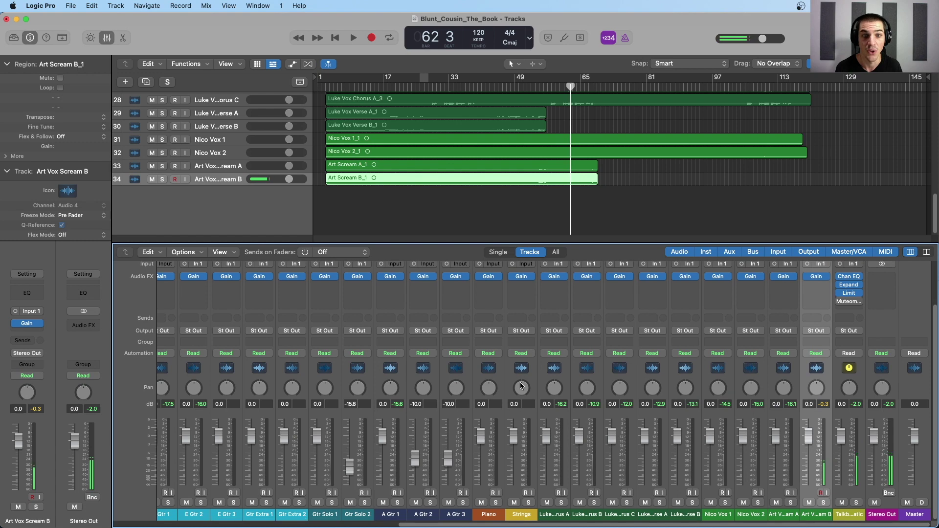
scroll(543, 383, left, 2)
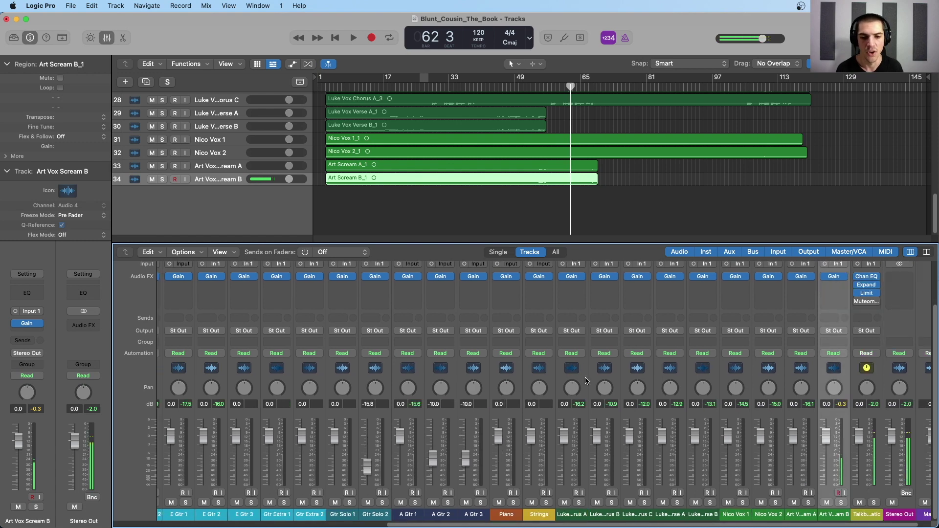